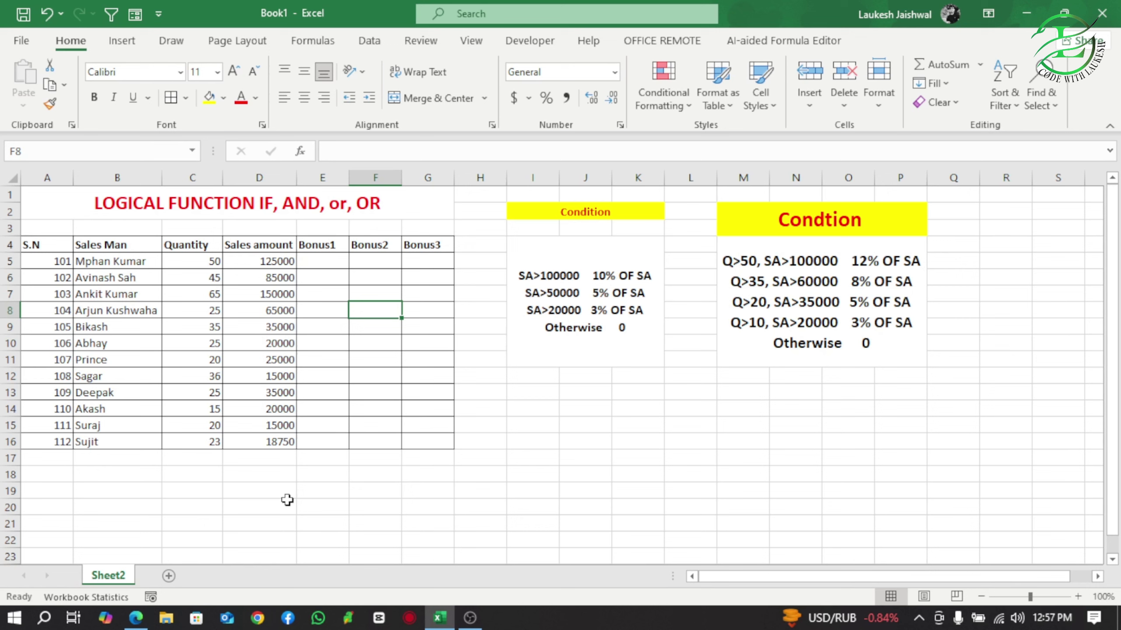
# - Examine the sales table's Sales Man, Quantity and Sales amount columns, including the entries in the first data row
pyautogui.click(528, 405)
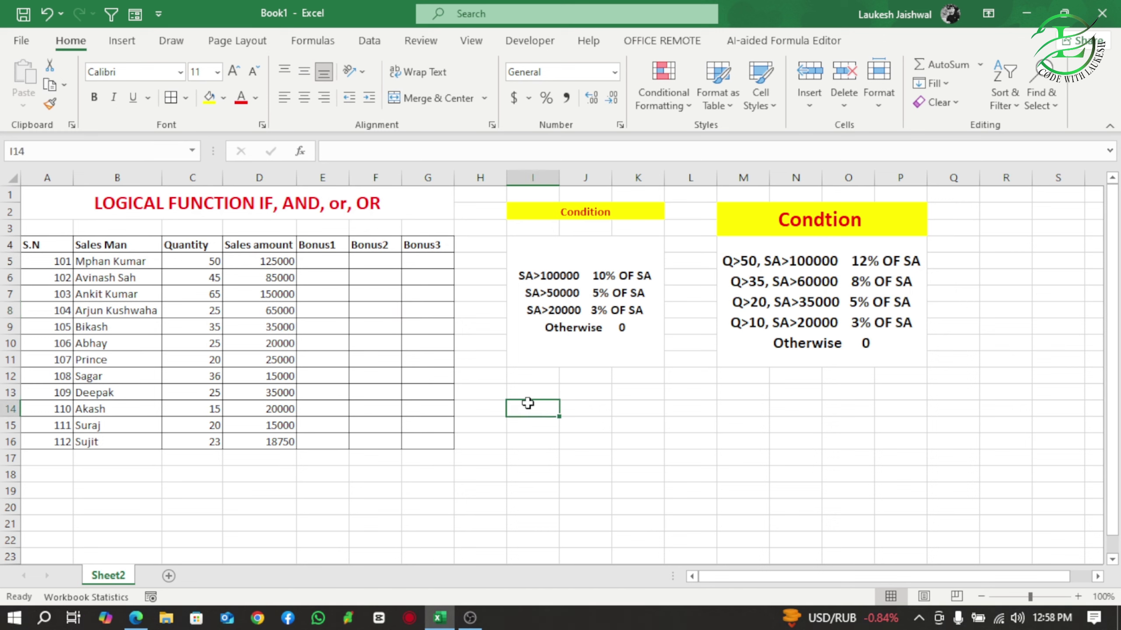
pyautogui.click(308, 360)
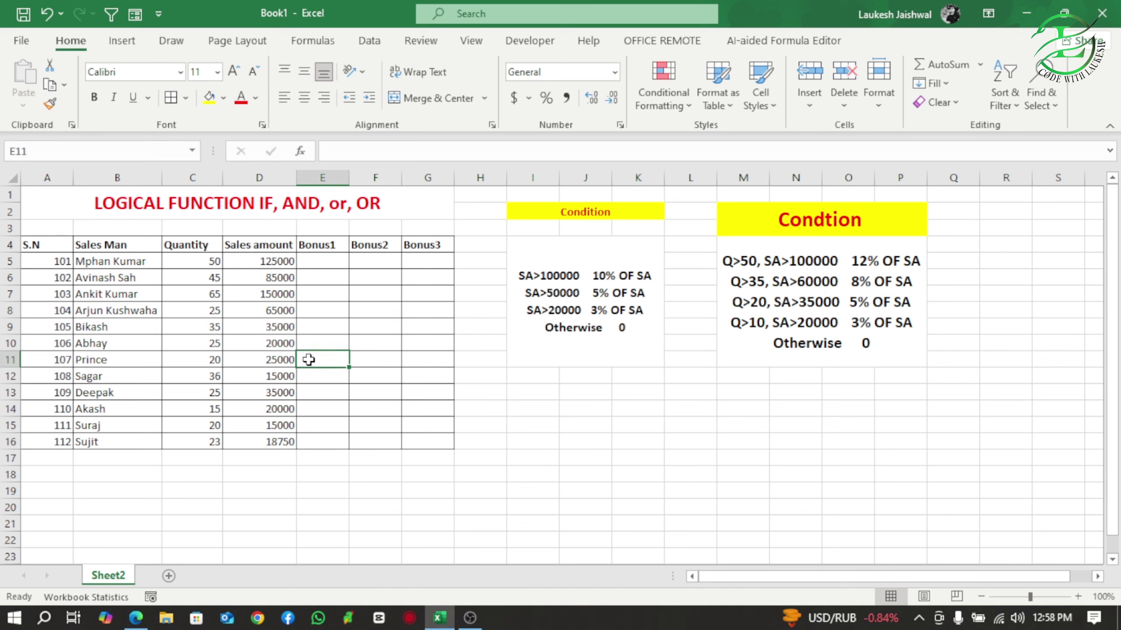
pyautogui.moveTo(30, 244); pyautogui.dragTo(442, 412)
pyautogui.click(101, 261)
pyautogui.moveTo(116, 310); pyautogui.dragTo(112, 375)
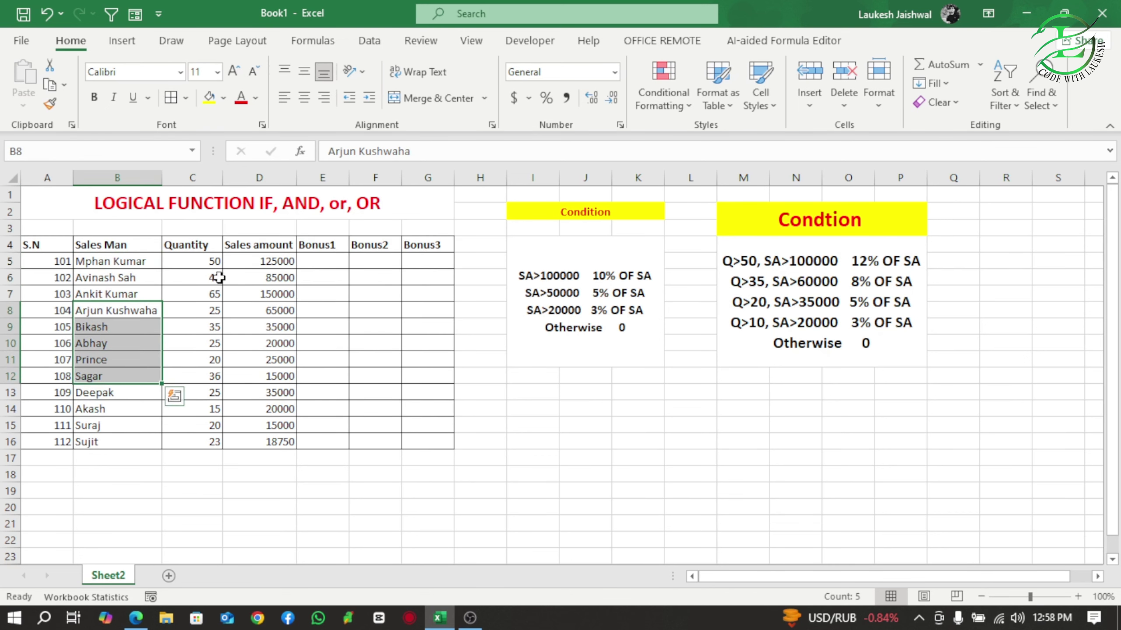
pyautogui.moveTo(213, 259); pyautogui.dragTo(213, 410)
pyautogui.moveTo(277, 260); pyautogui.dragTo(278, 415)
pyautogui.click(117, 261)
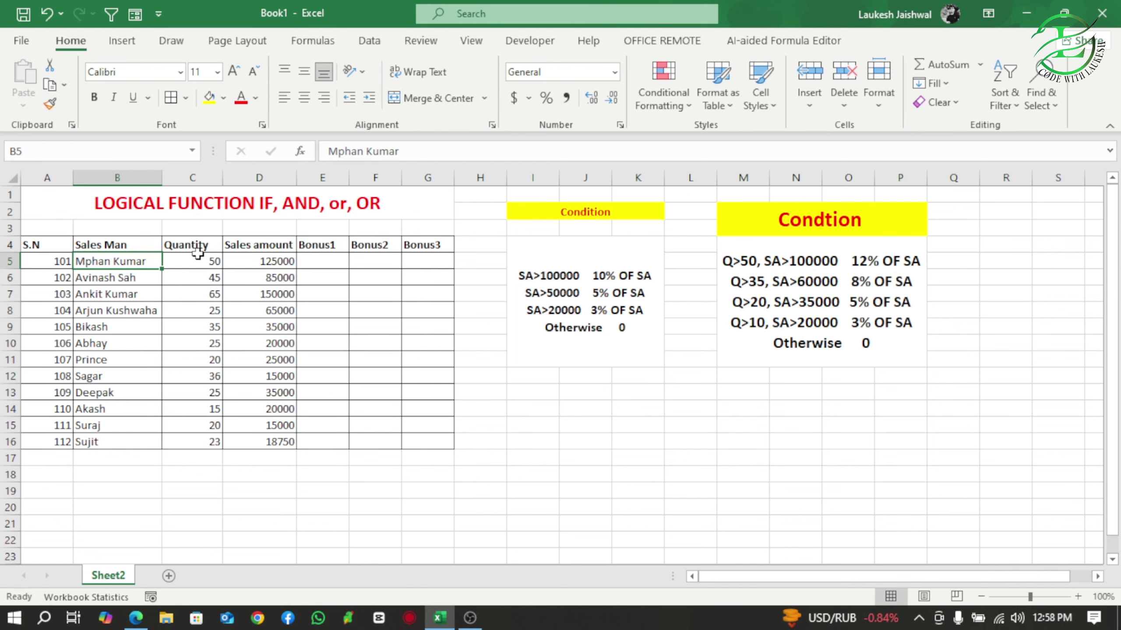
pyautogui.click(217, 259)
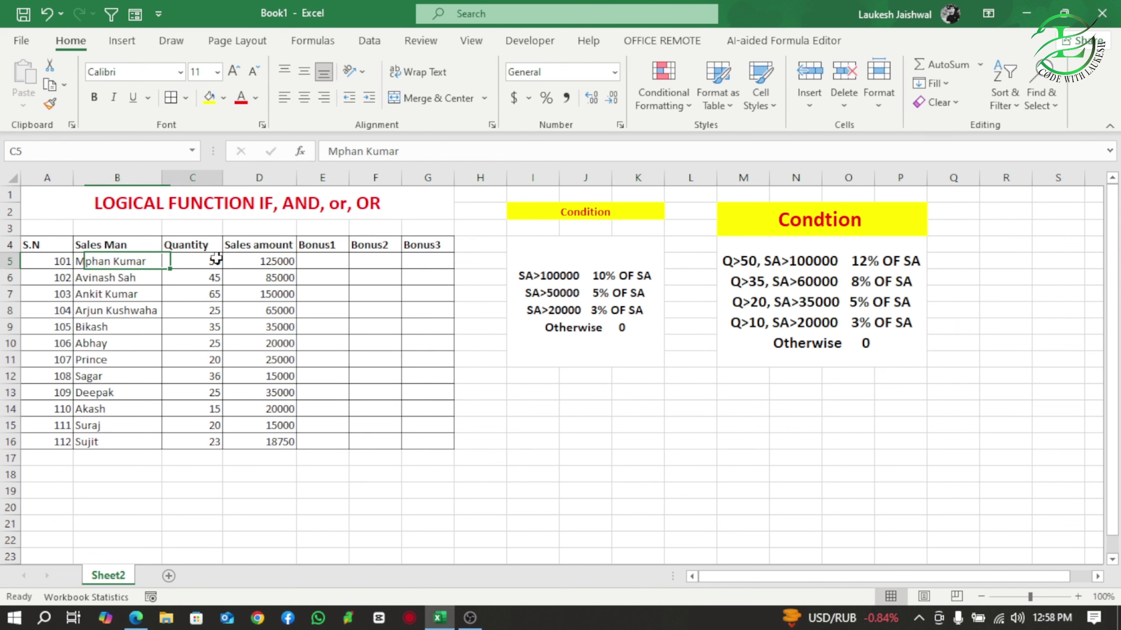
pyautogui.click(282, 261)
pyautogui.click(205, 262)
pyautogui.click(258, 264)
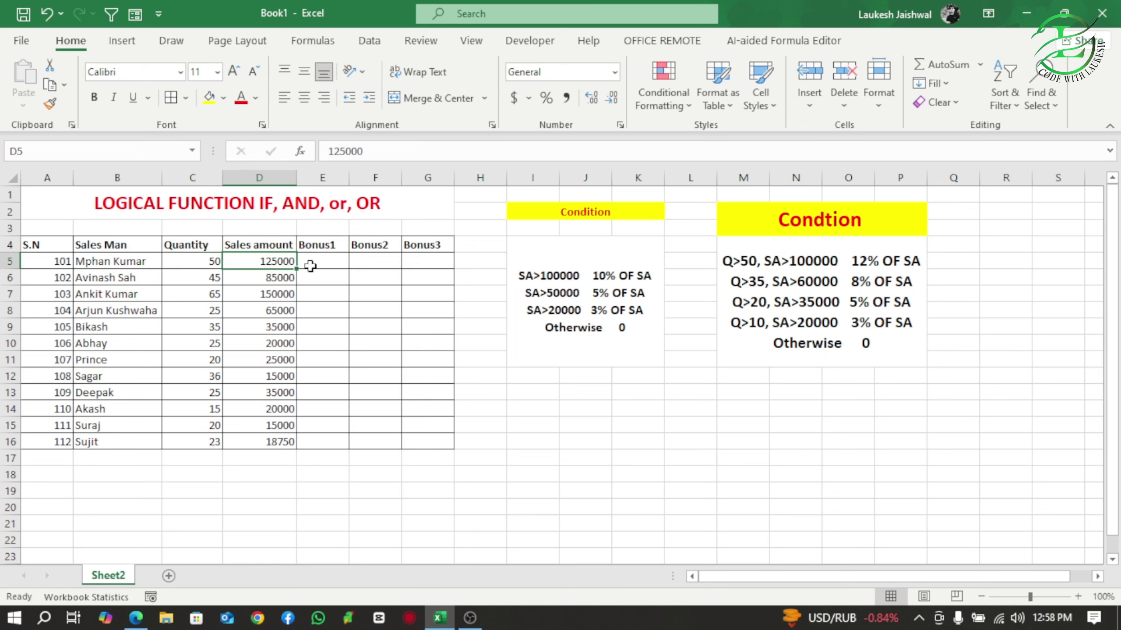
# - Review the Bonus1, Bonus2 and Bonus3 cells of the first salesperson's row
pyautogui.click(319, 262)
pyautogui.click(358, 261)
pyautogui.click(324, 257)
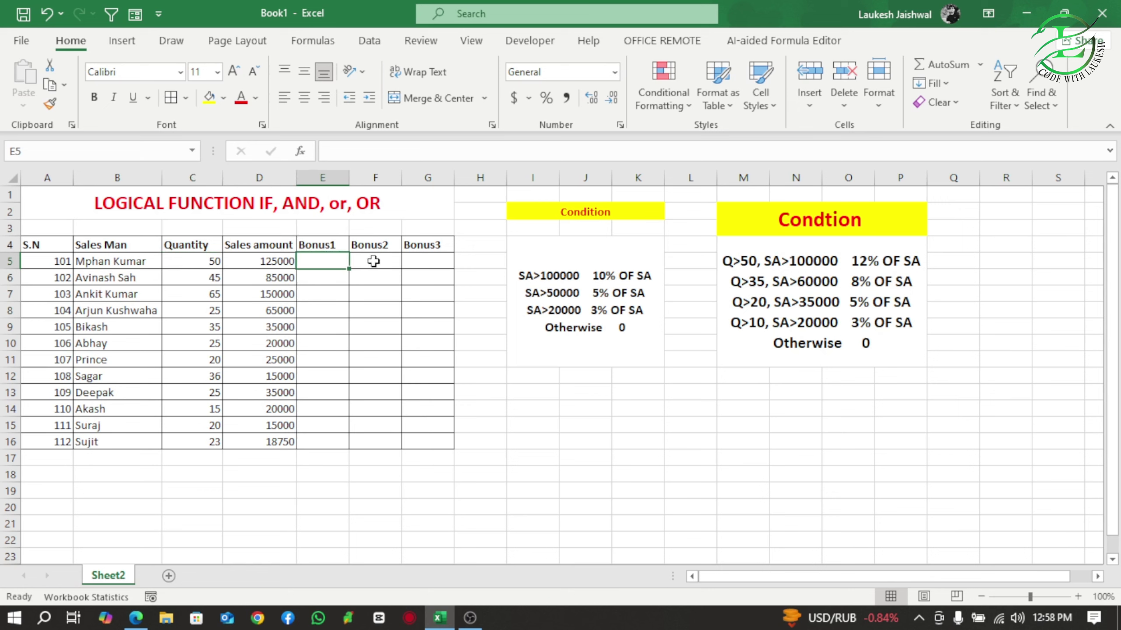
pyautogui.click(373, 261)
pyautogui.click(424, 264)
pyautogui.click(335, 263)
pyautogui.click(383, 261)
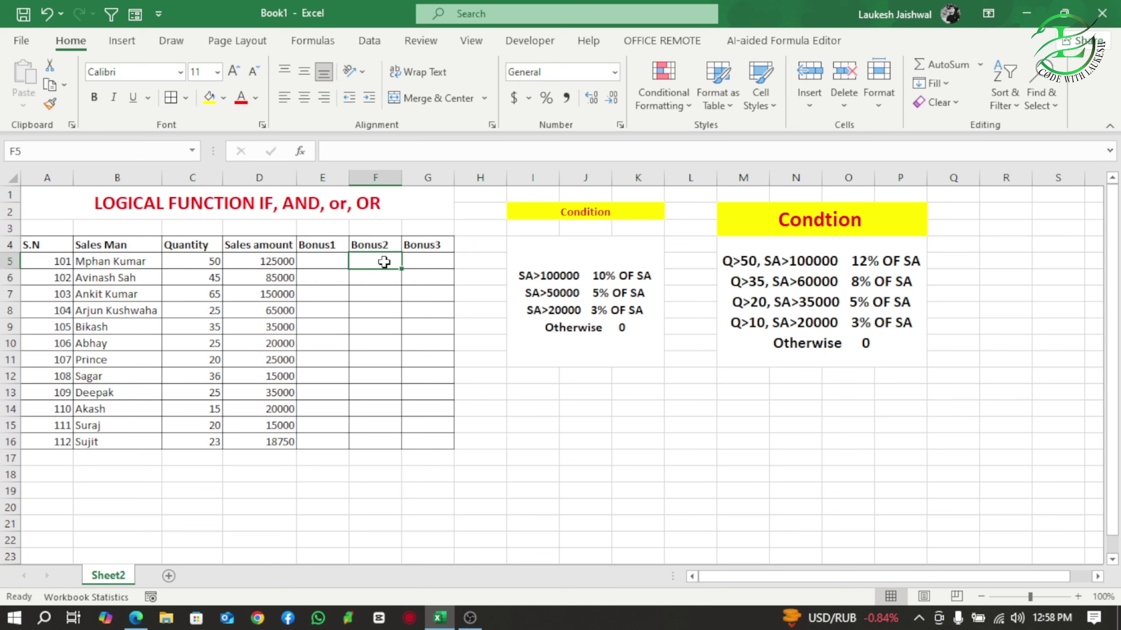
pyautogui.click(430, 261)
pyautogui.click(342, 261)
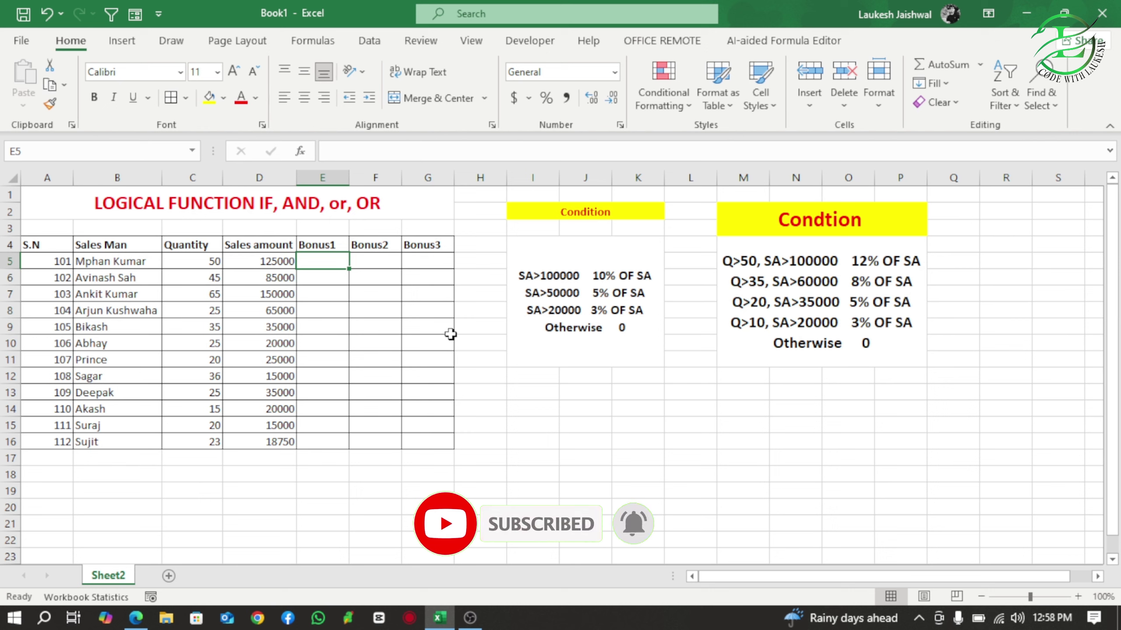
pyautogui.click(398, 299)
pyautogui.click(331, 263)
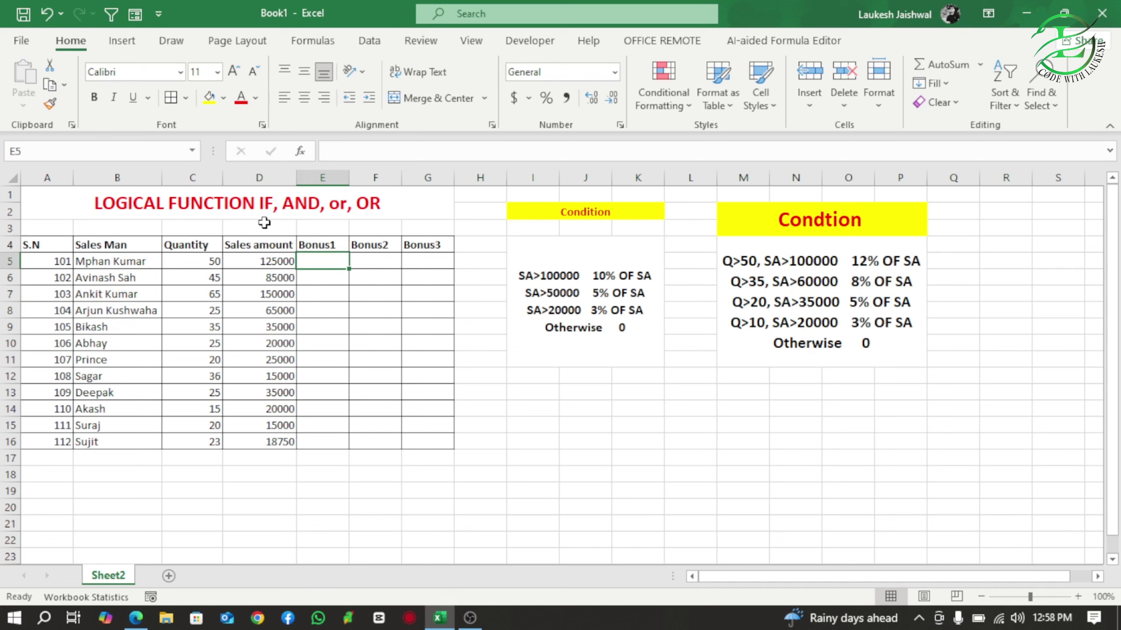
# - Compare the Sales amount column and the Bonus1 cell with the first condition list, which depends on sales amount only
pyautogui.click(583, 338)
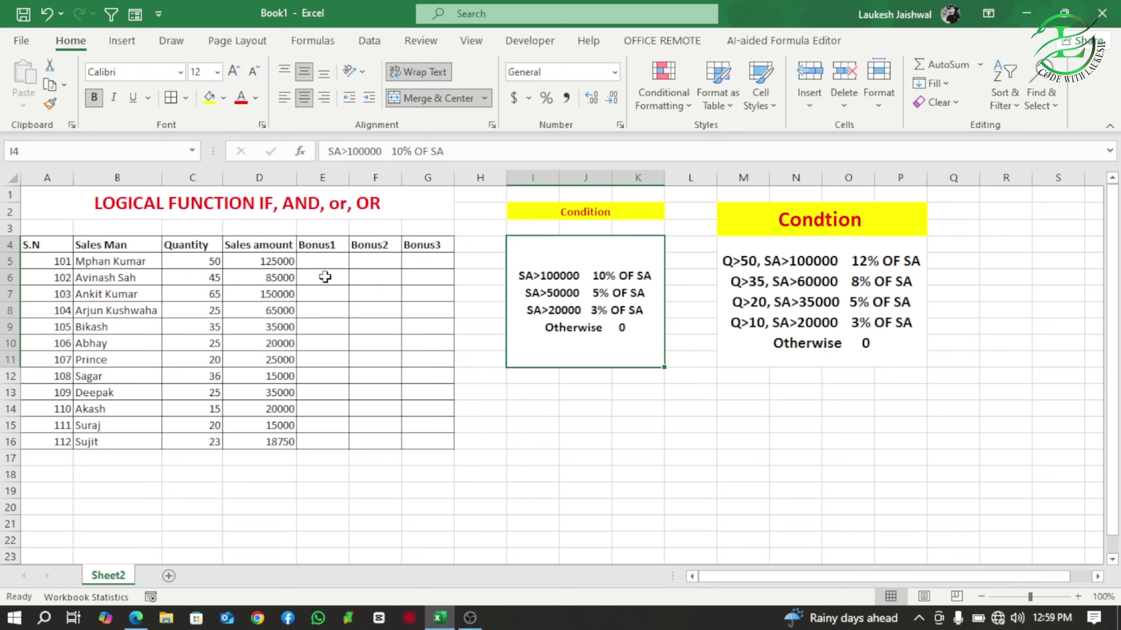
pyautogui.moveTo(269, 263); pyautogui.dragTo(275, 442)
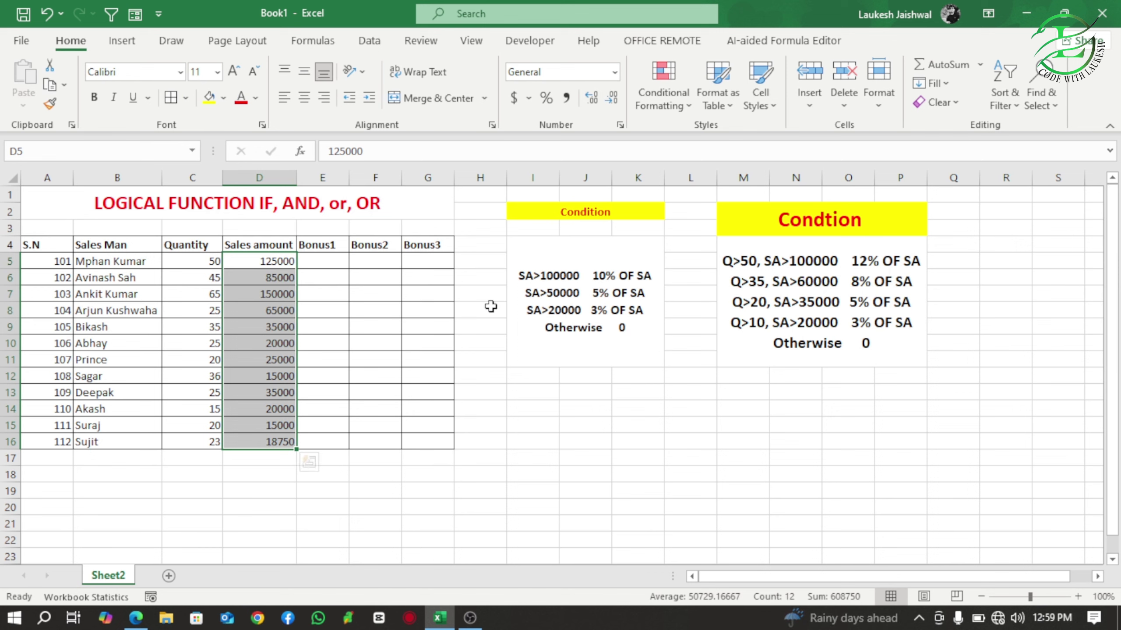
pyautogui.click(557, 275)
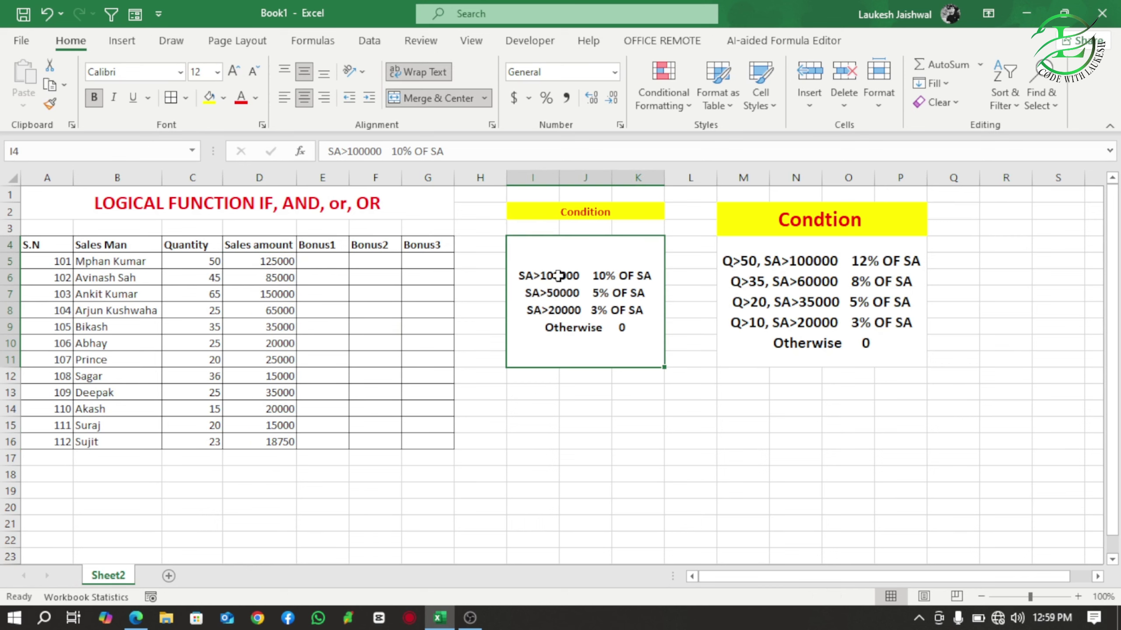
pyautogui.click(314, 262)
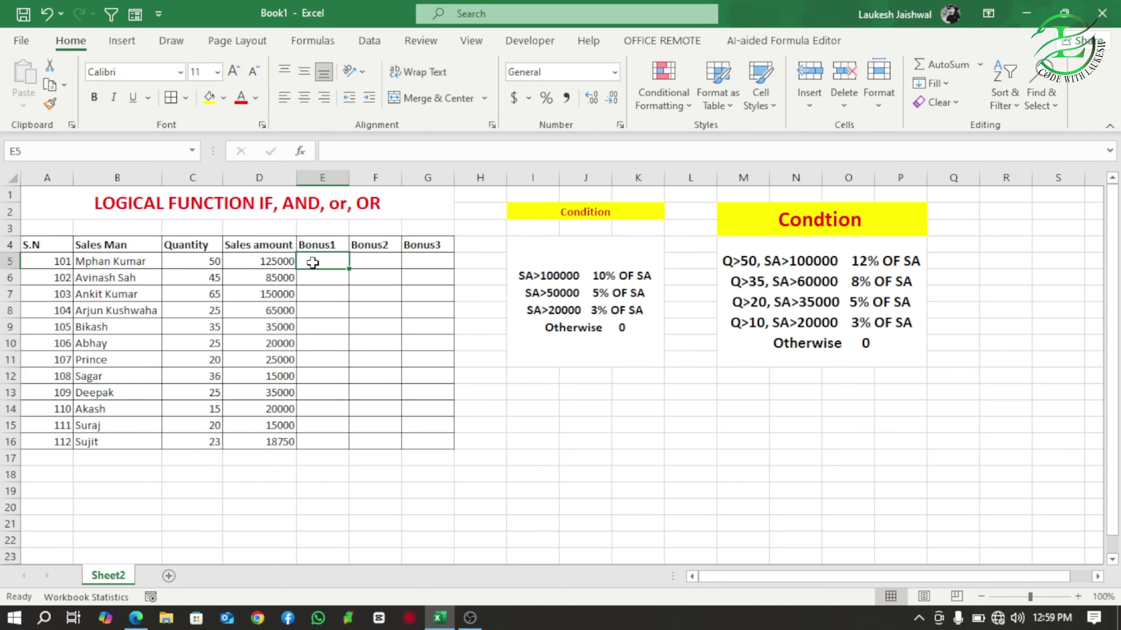
pyautogui.click(557, 275)
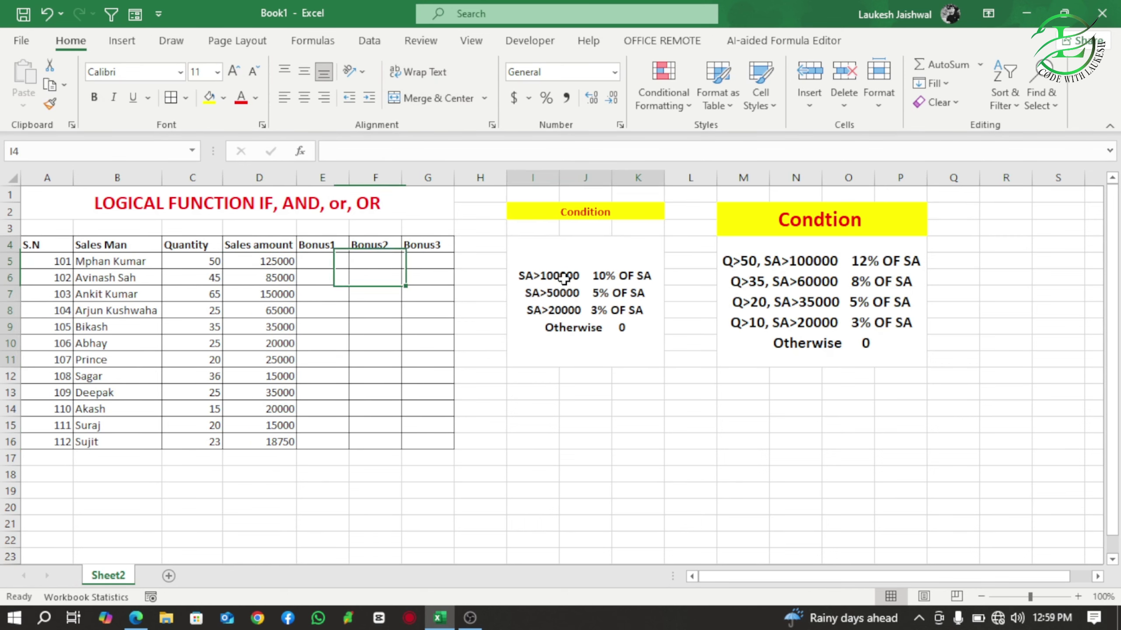
pyautogui.click(326, 262)
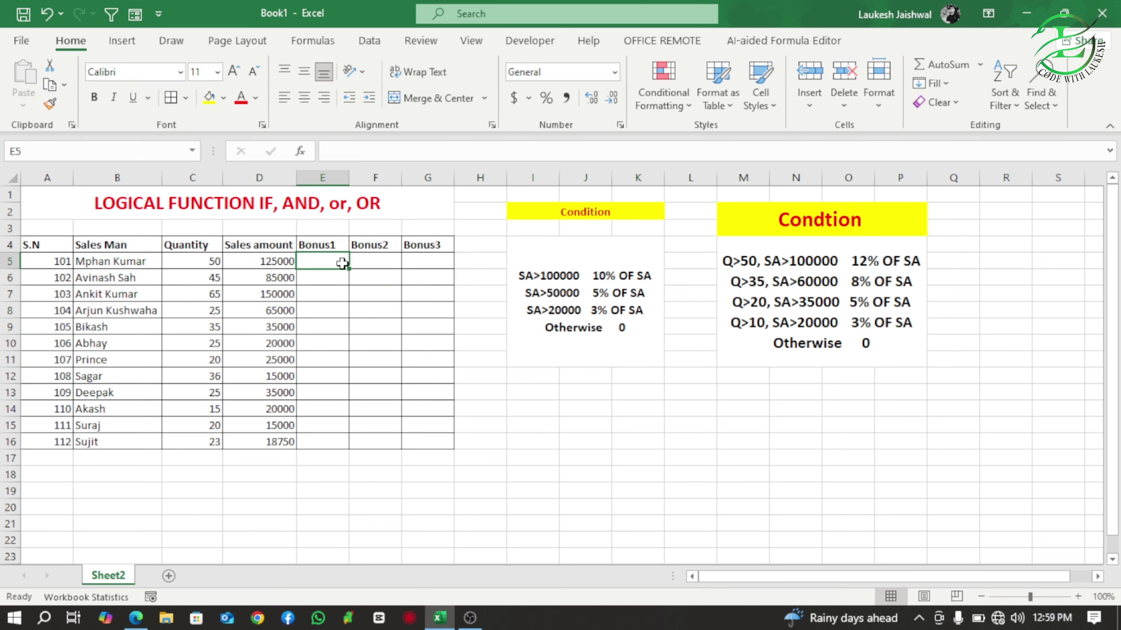
pyautogui.click(591, 270)
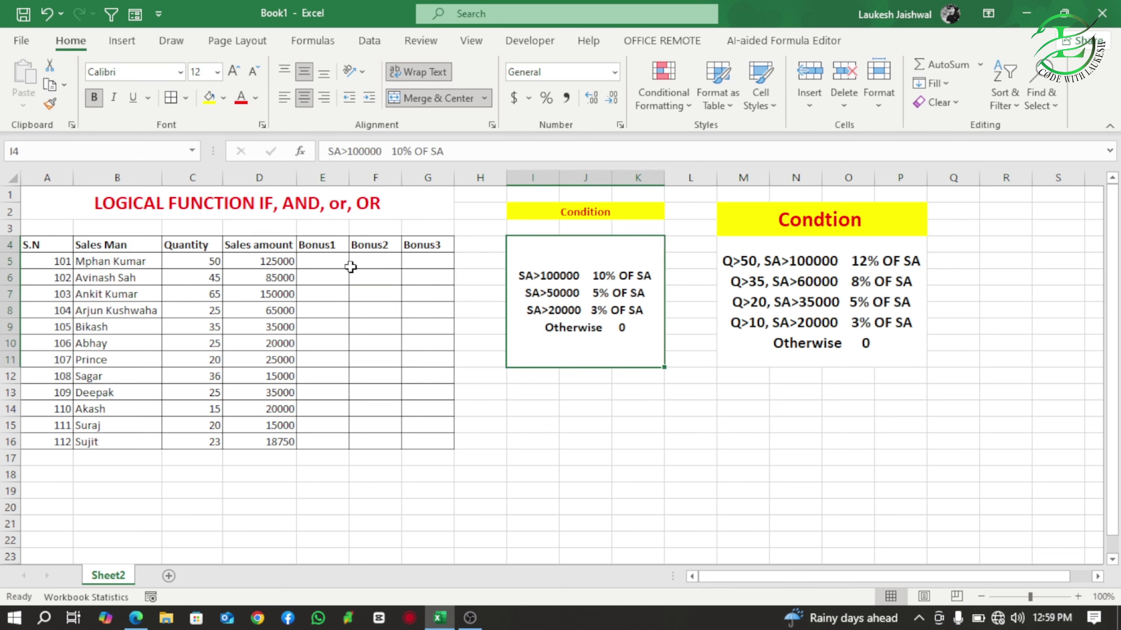
pyautogui.click(319, 260)
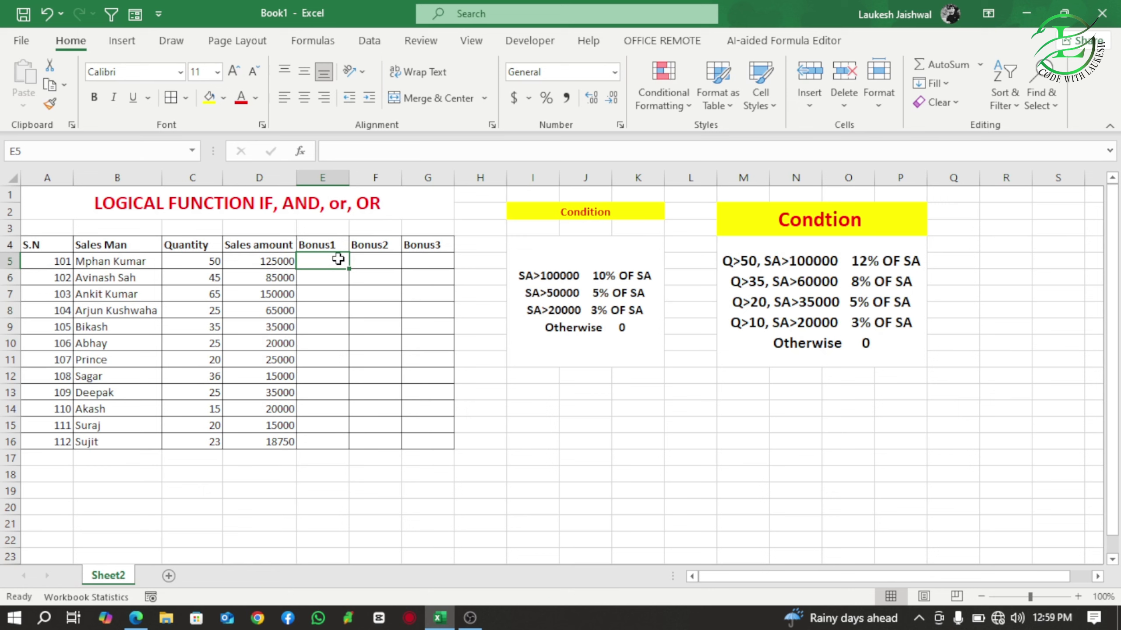
pyautogui.write('=')
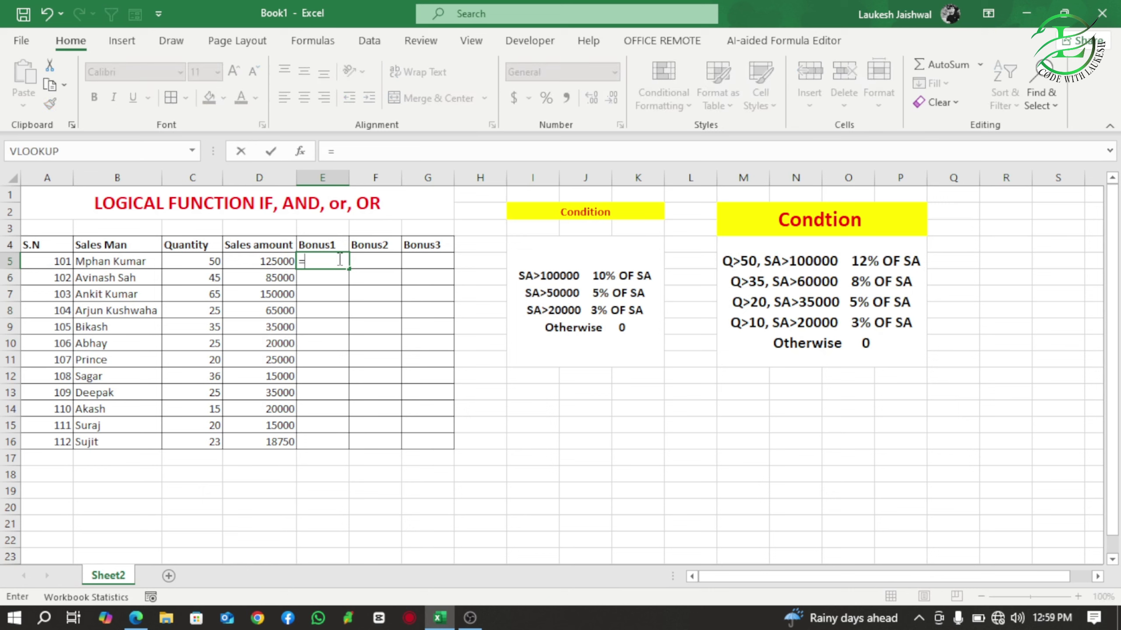
pyautogui.write('if')
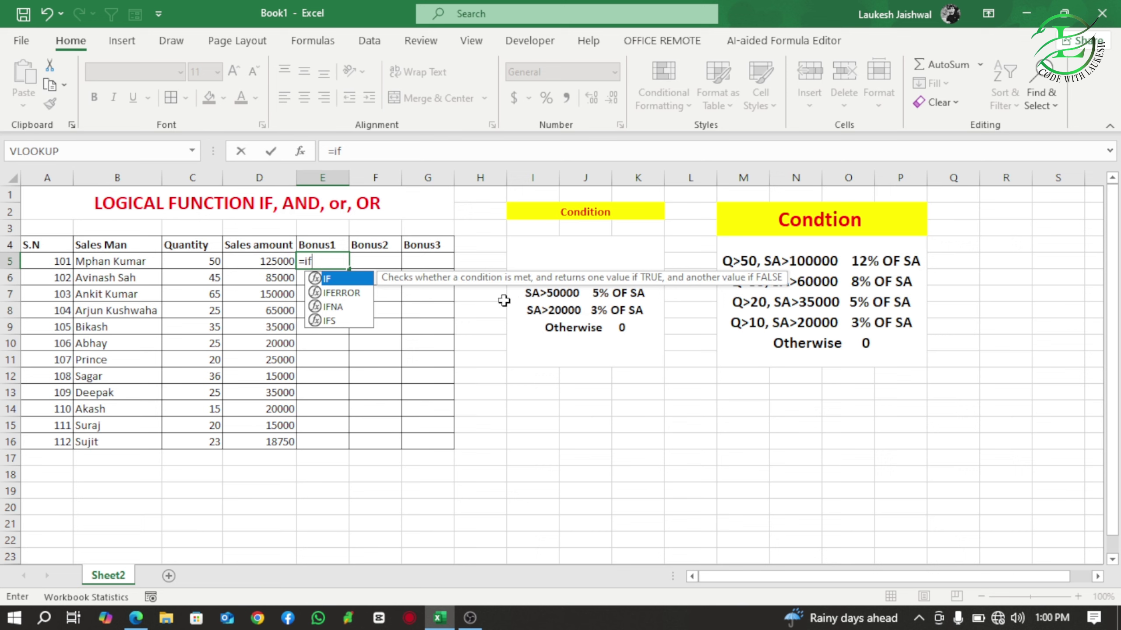
pyautogui.press('BackSpace')
pyautogui.press('BackSpace')
pyautogui.press('Escape')
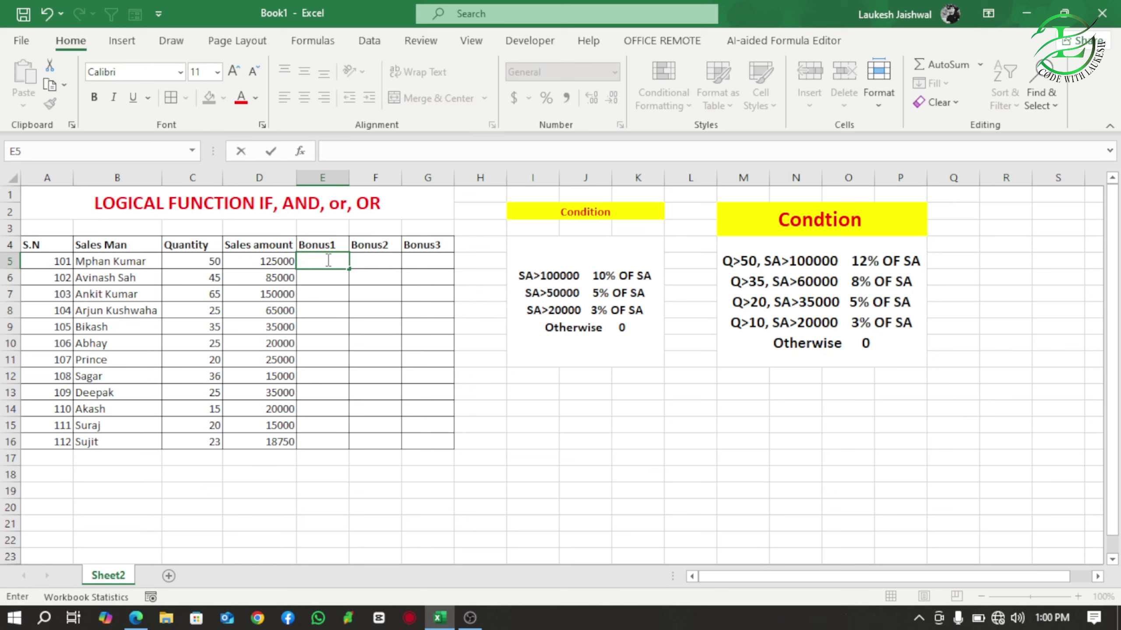
pyautogui.write('=if')
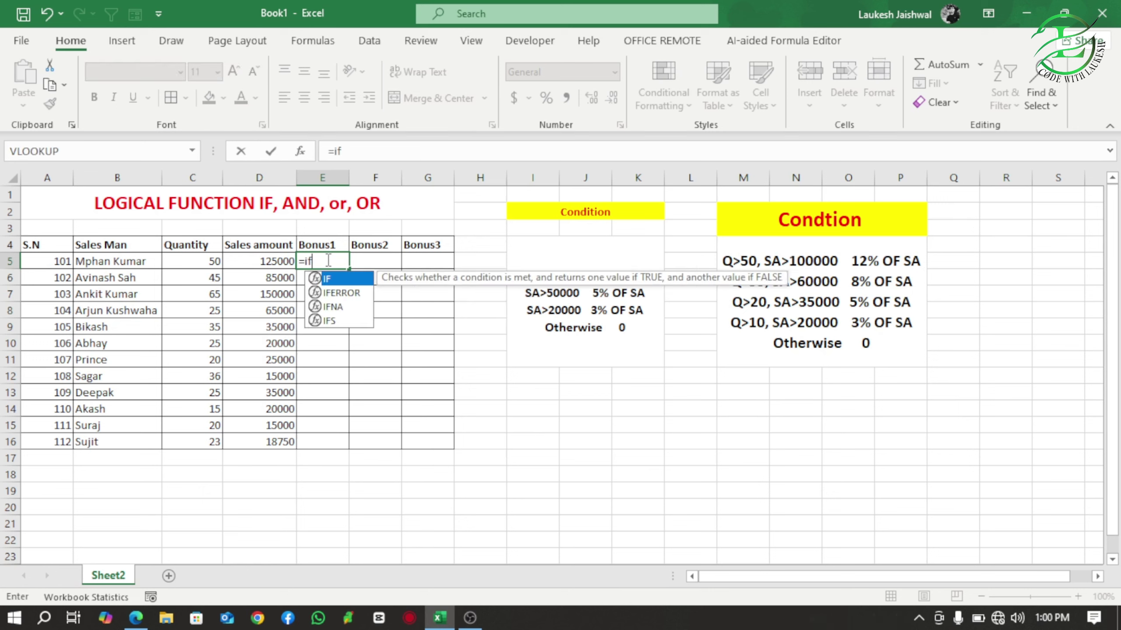
pyautogui.write('(')
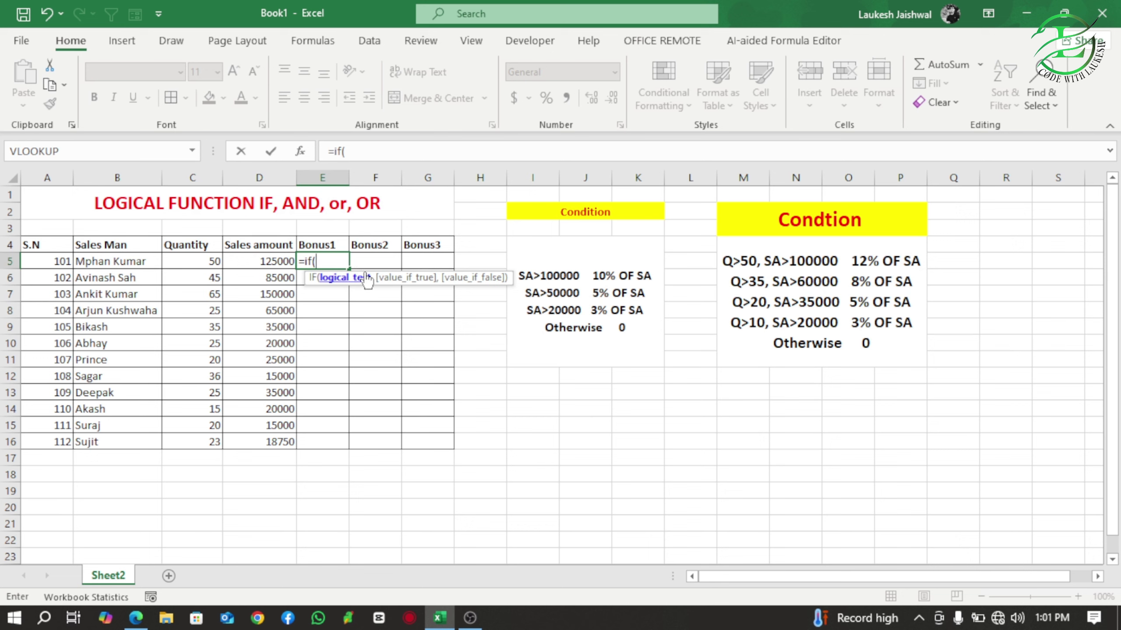
pyautogui.press('BackSpace')
pyautogui.press('BackSpace')
pyautogui.press('BackSpace')
pyautogui.press('BackSpace')
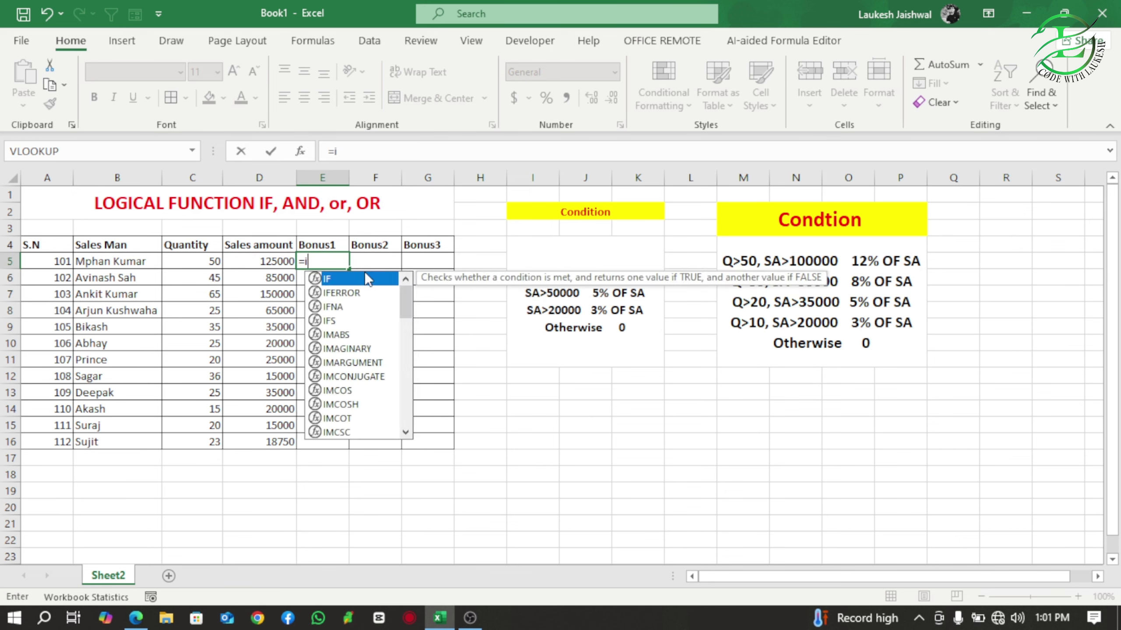
pyautogui.click(519, 462)
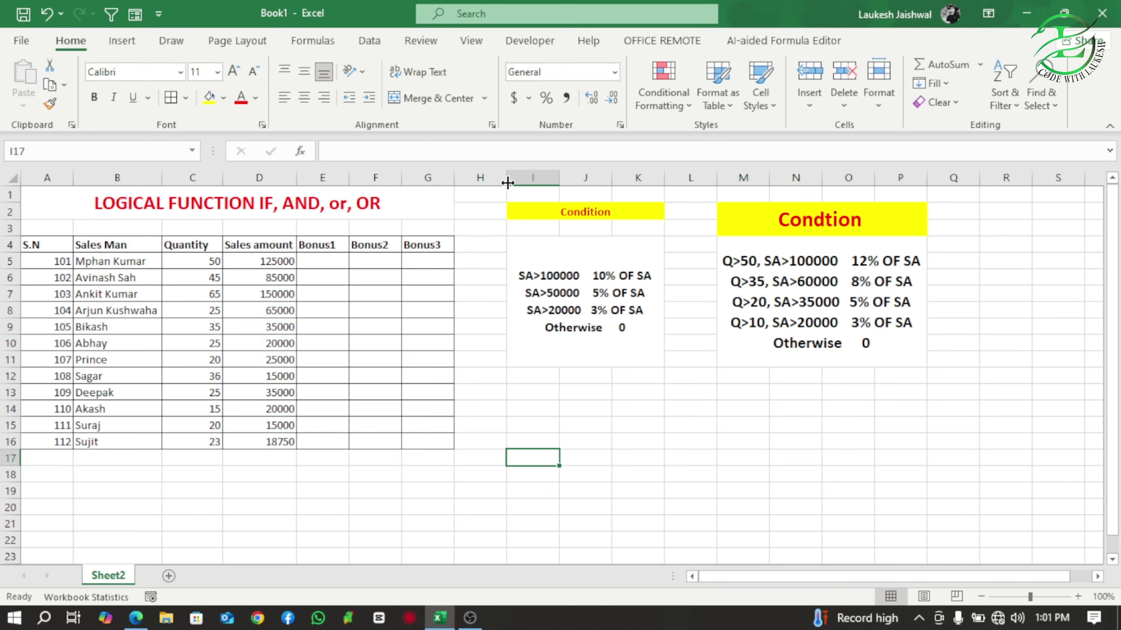
# - Enter T in each of the cells I16, J16 and K16 below the first condition list
pyautogui.click(531, 445)
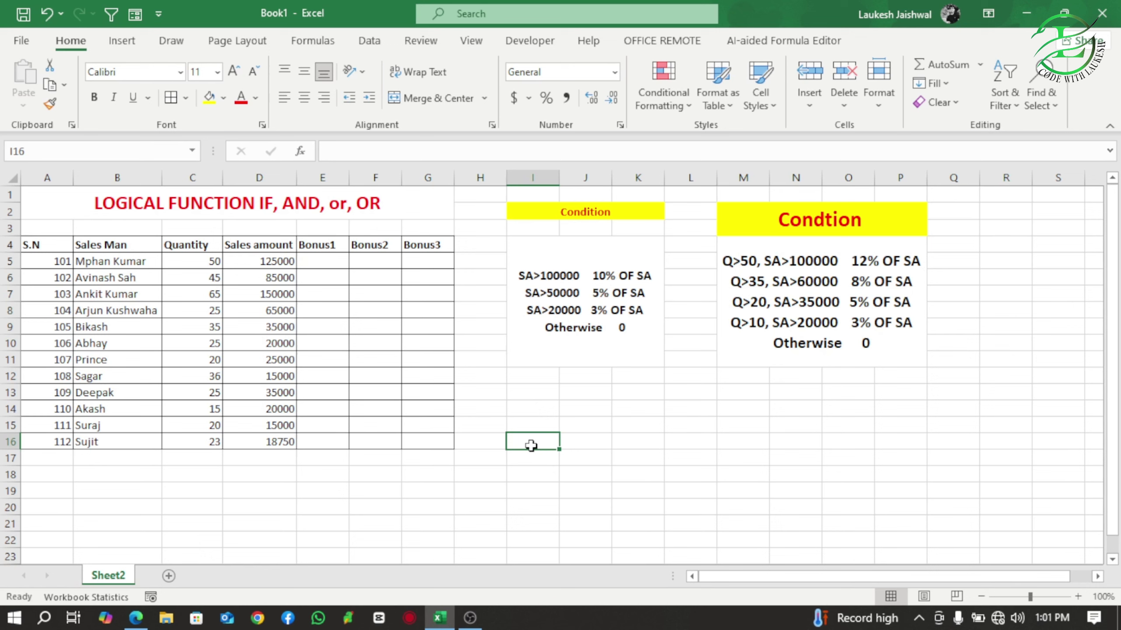
pyautogui.write('T')
pyautogui.press('Tab')
pyautogui.write('T')
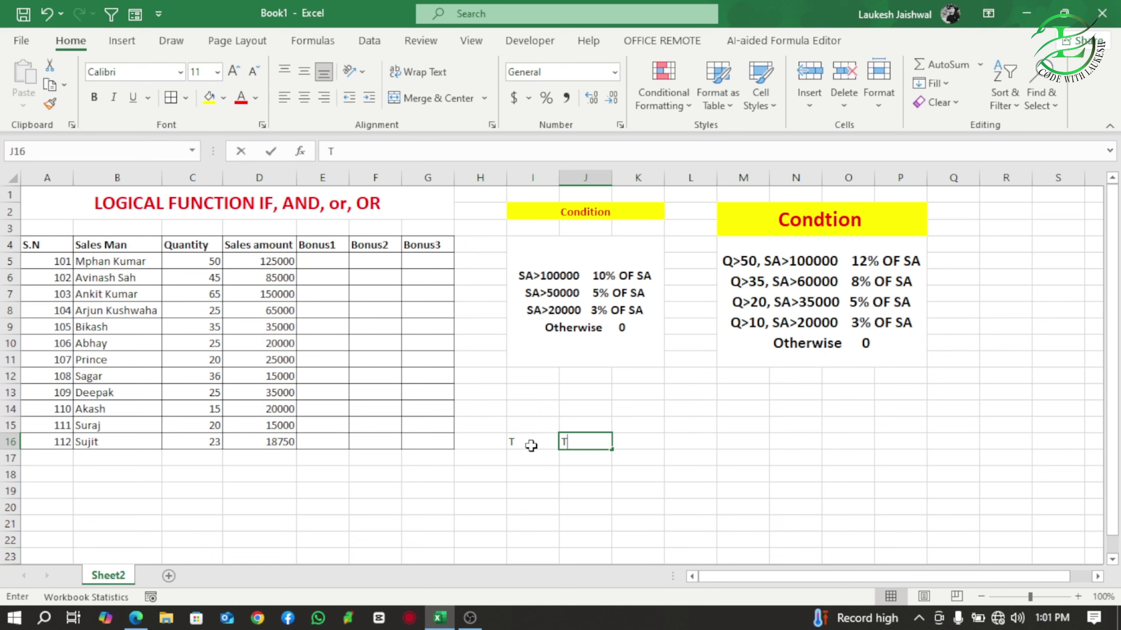
pyautogui.press('Tab')
pyautogui.write('T')
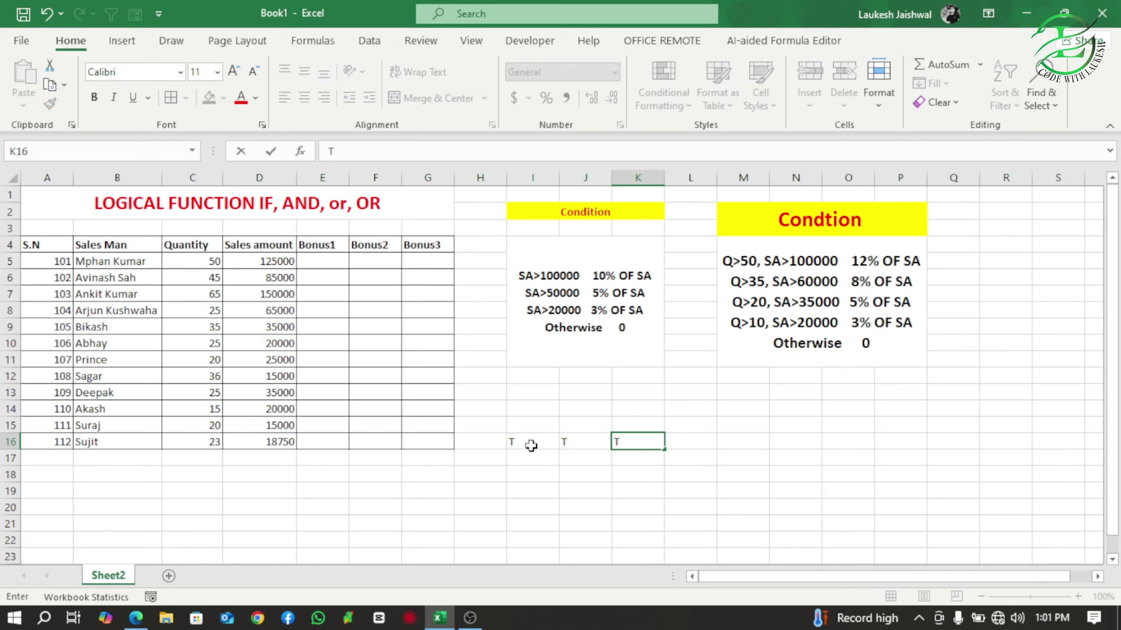
pyautogui.press('Return')
# - Fill the row below the three T entries with T in I17, F in J17 and F in K17
pyautogui.press('Left')
pyautogui.press('Left')
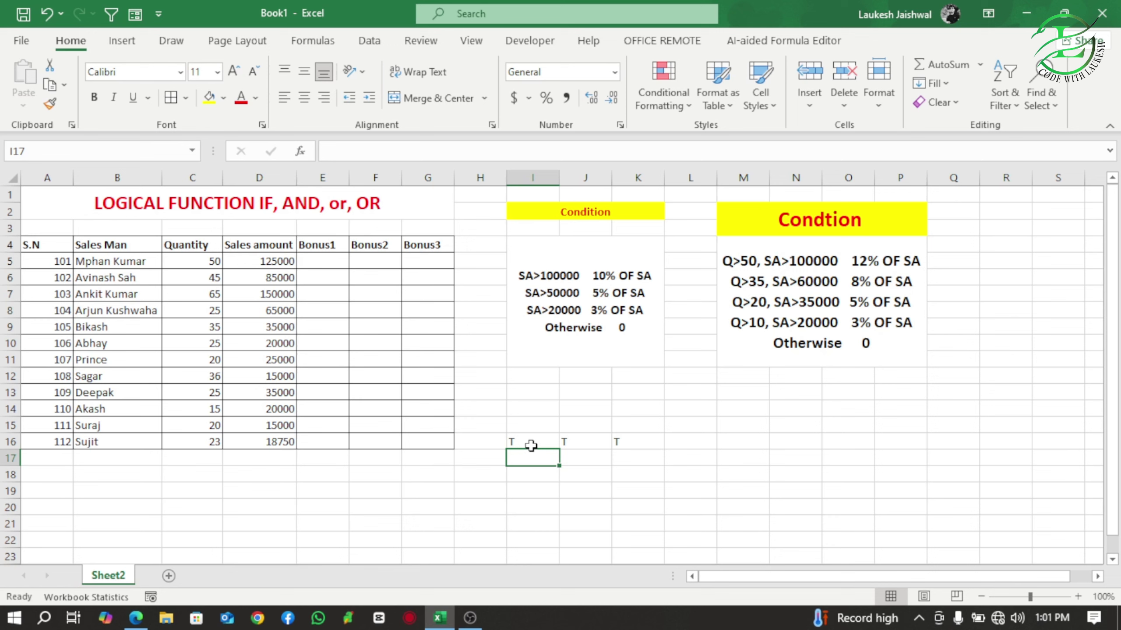
pyautogui.write('F')
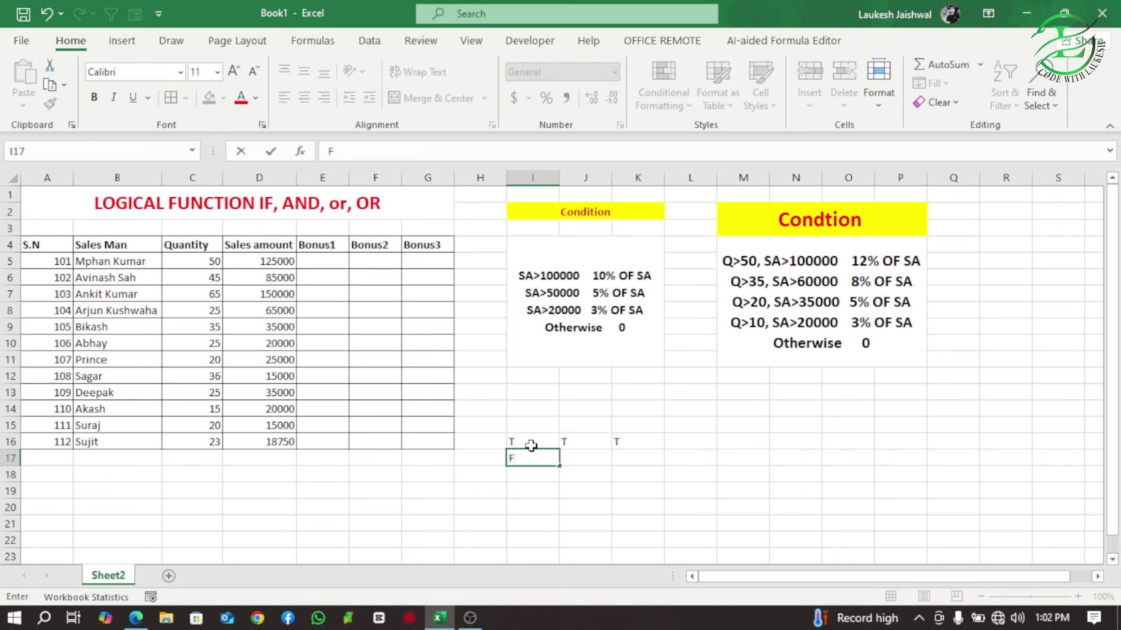
pyautogui.press('BackSpace')
pyautogui.write('T')
pyautogui.press('Tab')
pyautogui.write('F')
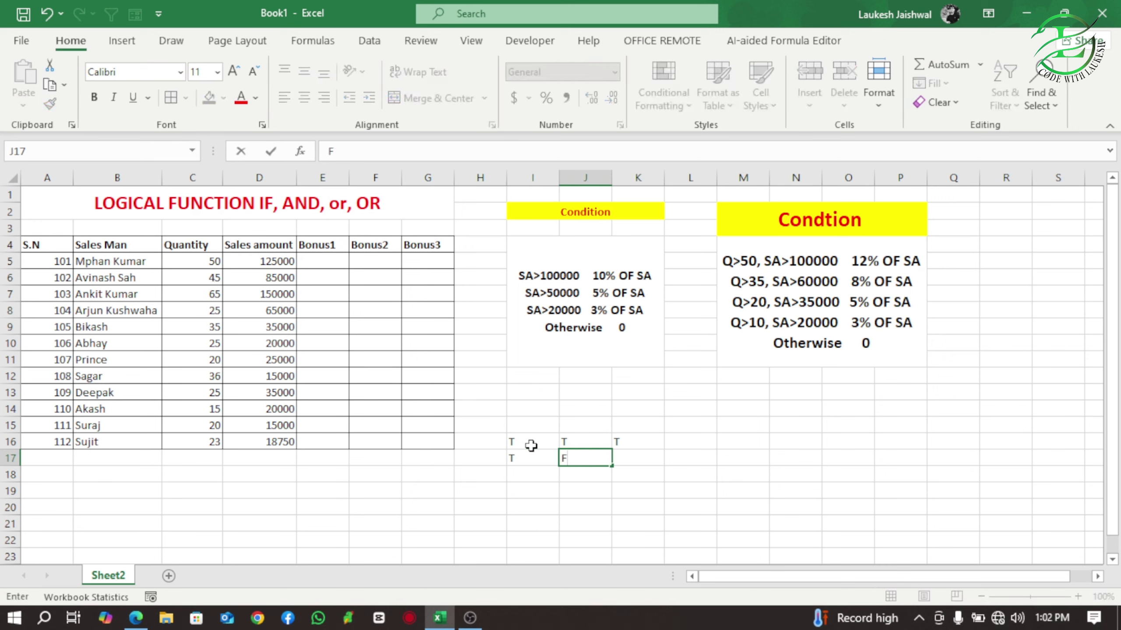
pyautogui.press('Tab')
pyautogui.write('F')
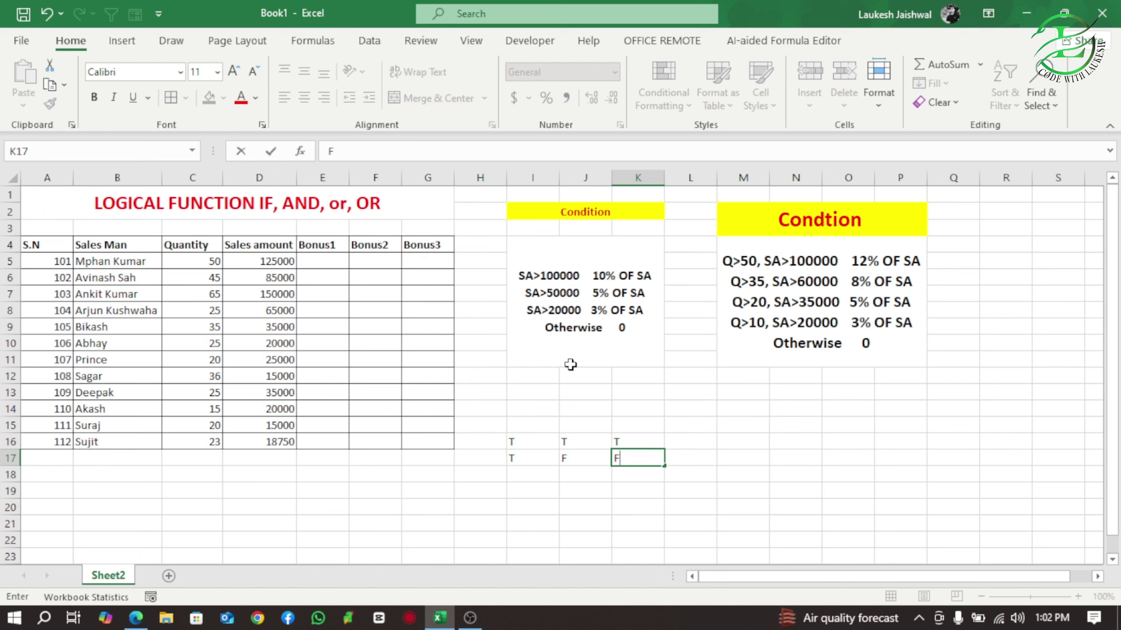
# - Start an IF formula in the first salesperson's Bonus1 cell E5 that returns 10%*D5 when D5>100000
pyautogui.click(324, 258)
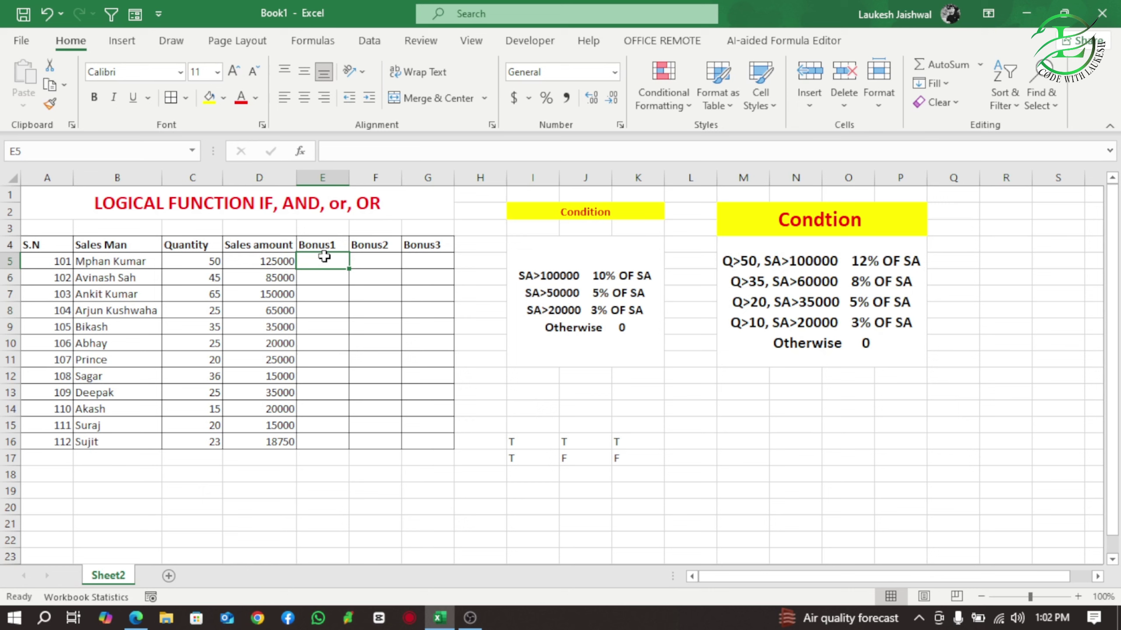
pyautogui.write('=IF')
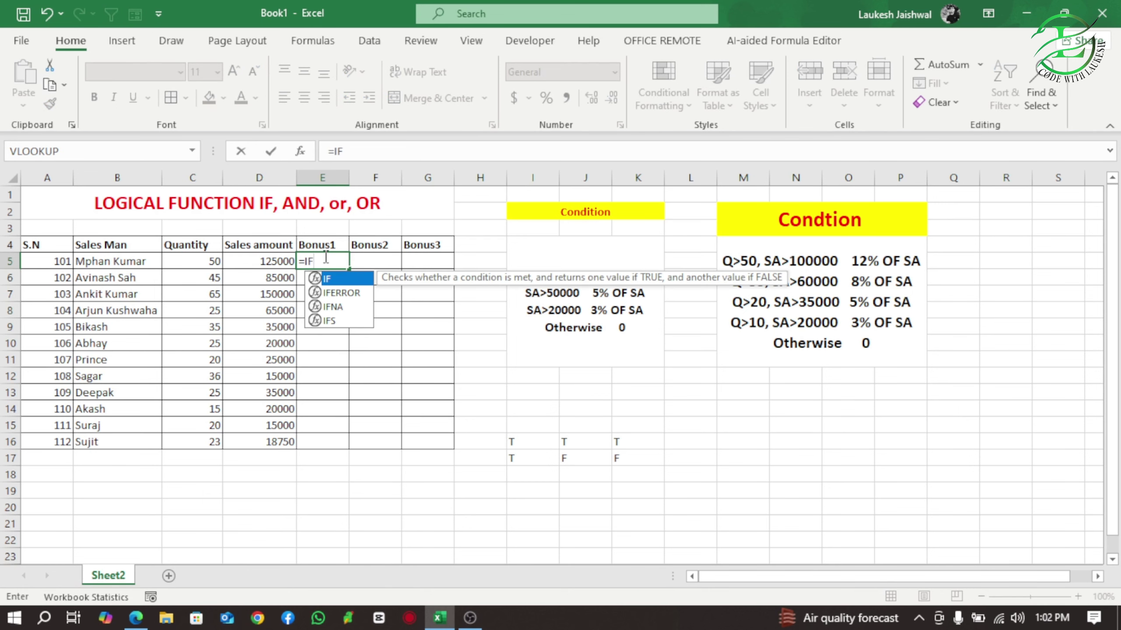
pyautogui.write('(')
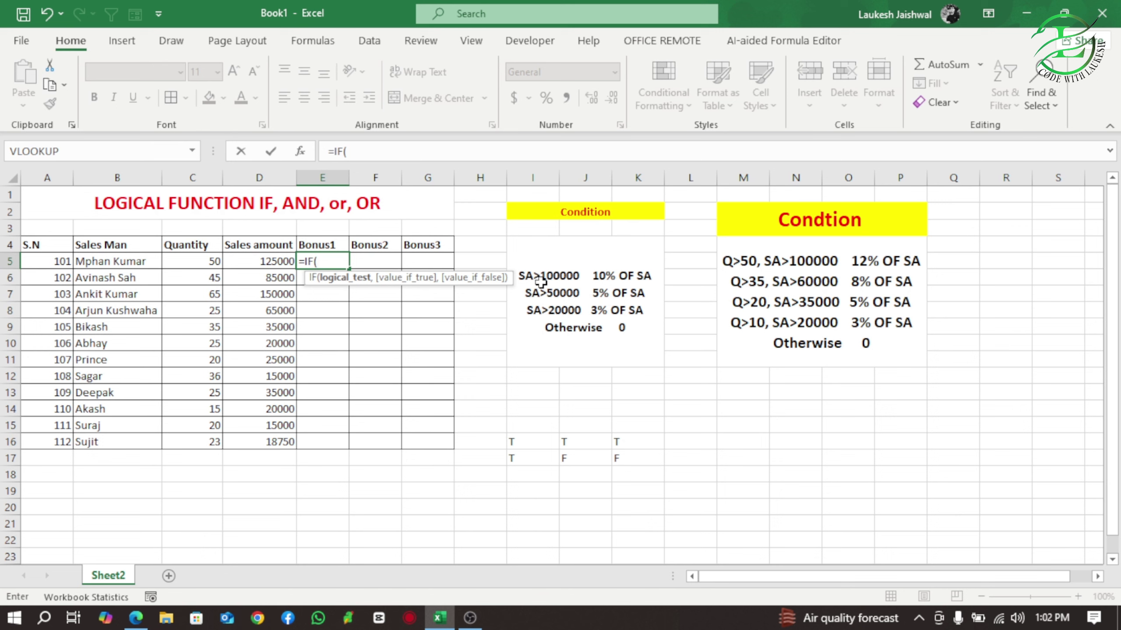
pyautogui.click(271, 261)
pyautogui.write('>')
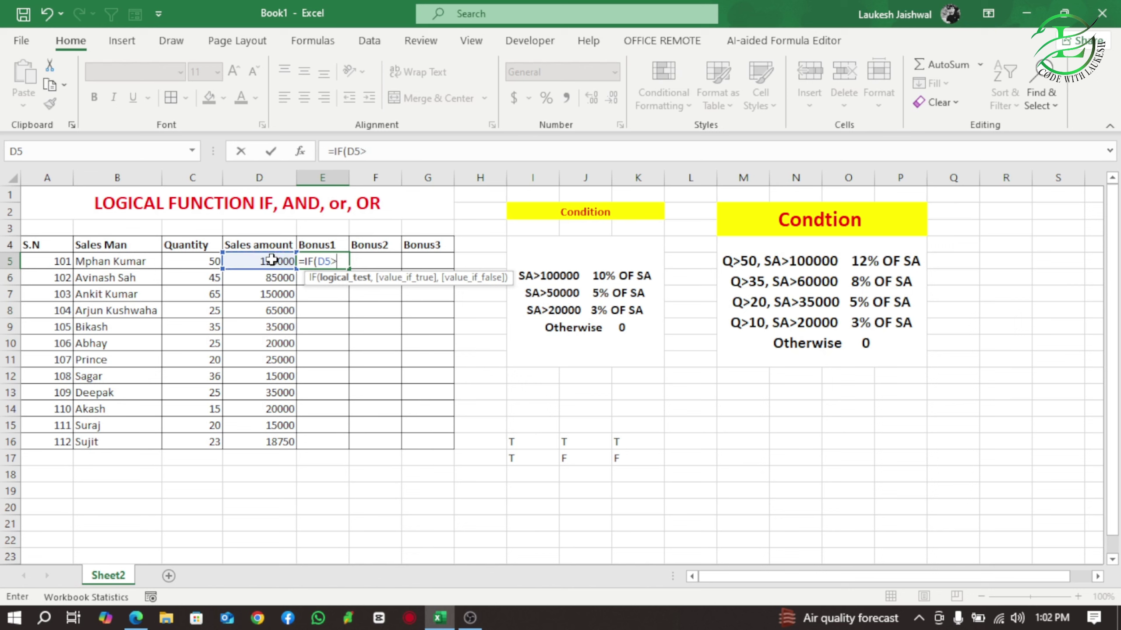
pyautogui.write('100000')
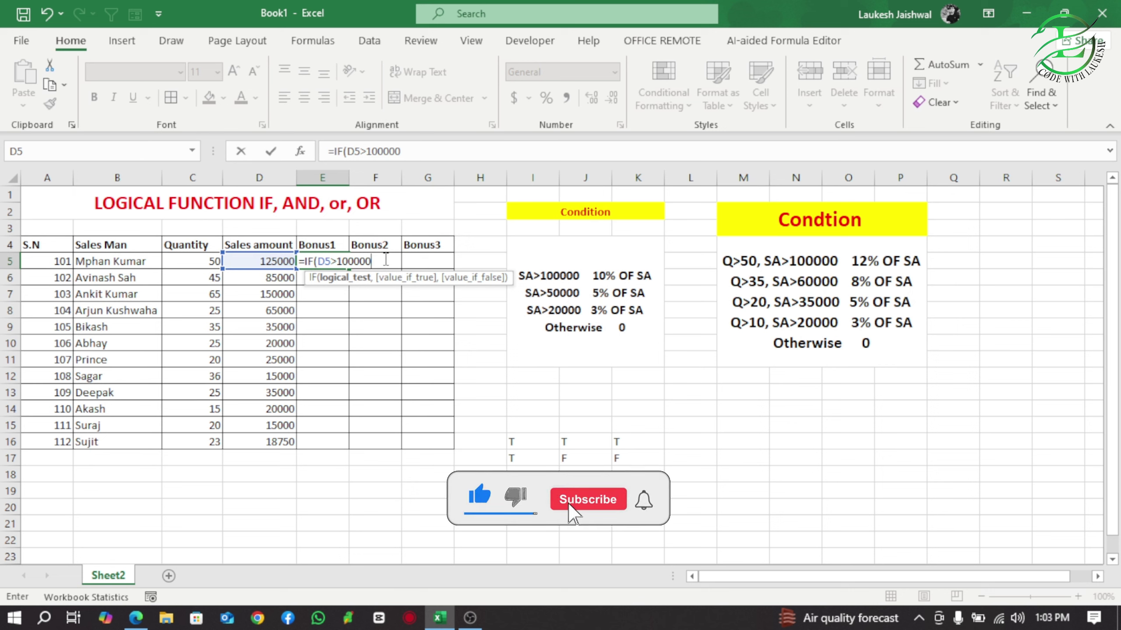
pyautogui.write(',')
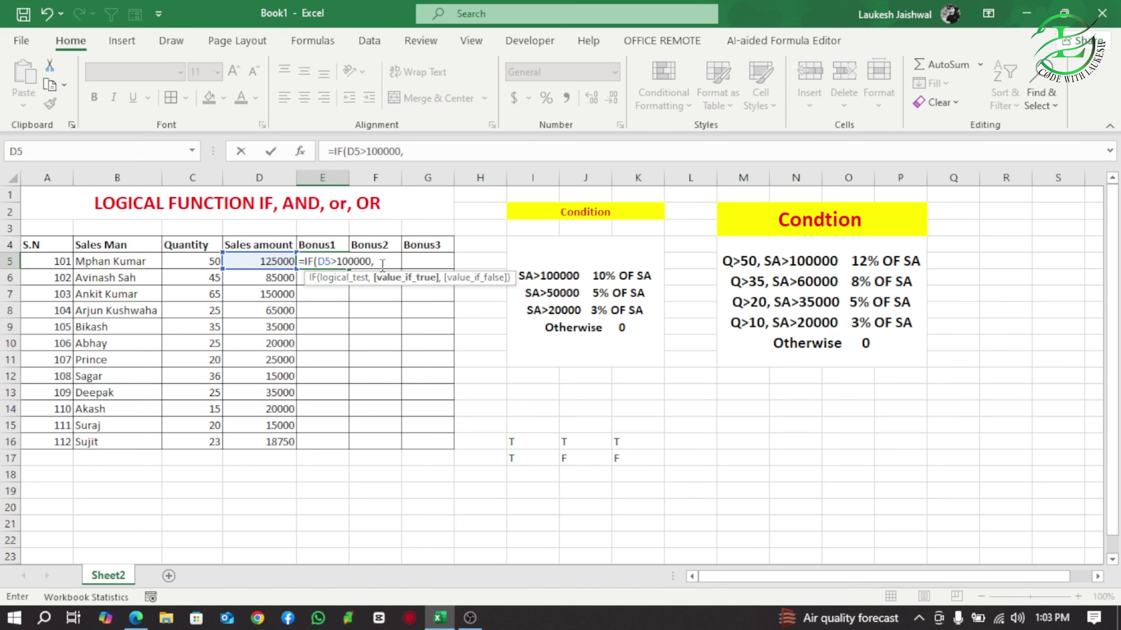
pyautogui.write('10%*')
pyautogui.click(264, 260)
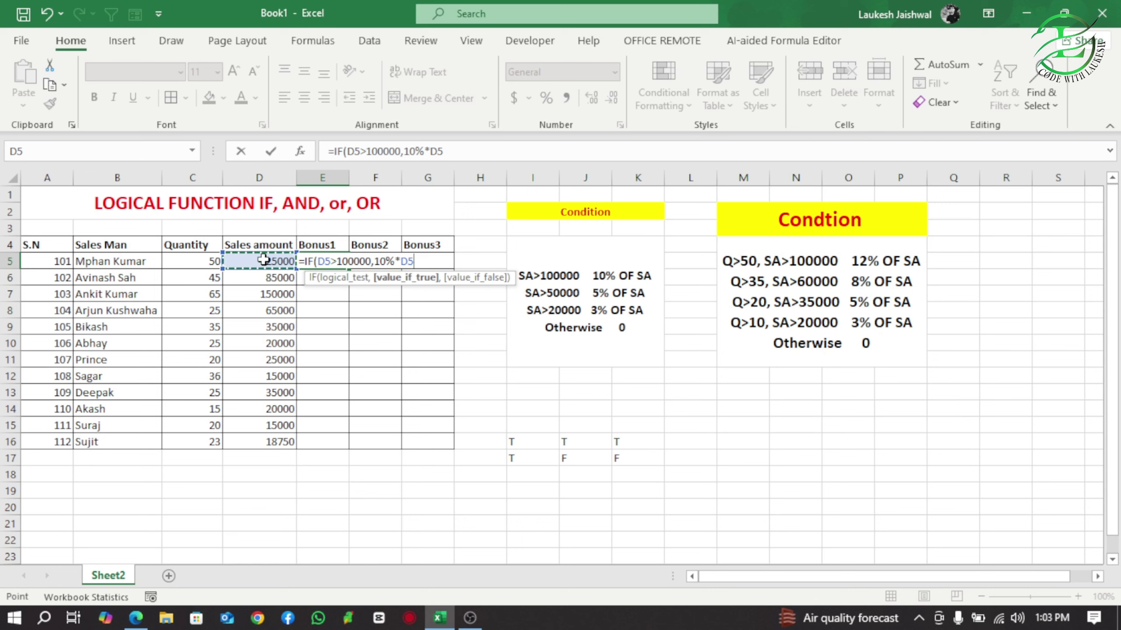
pyautogui.write(',')
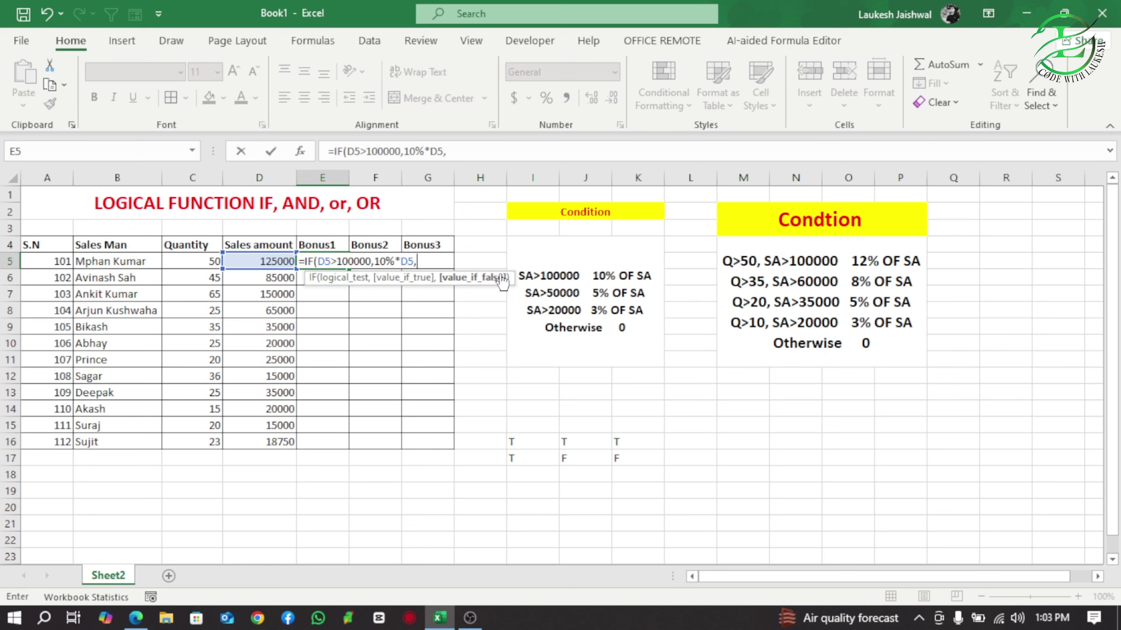
# - Nest a second IF as the value-if-false argument, testing D5>50000 and returning 5%*D5
pyautogui.write('IF')
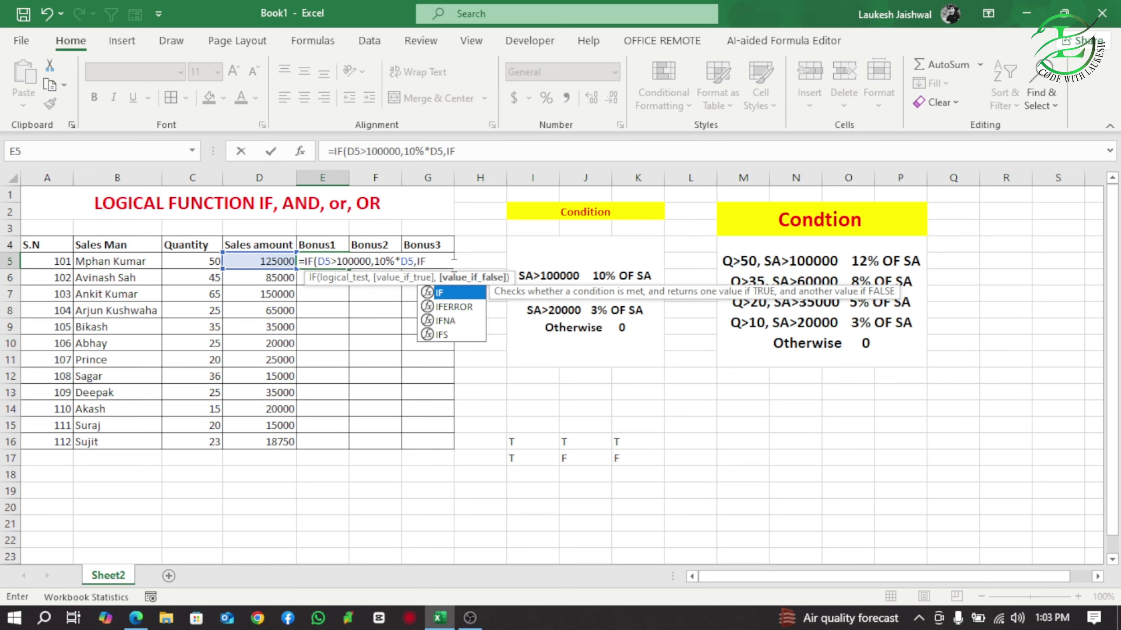
pyautogui.write('(')
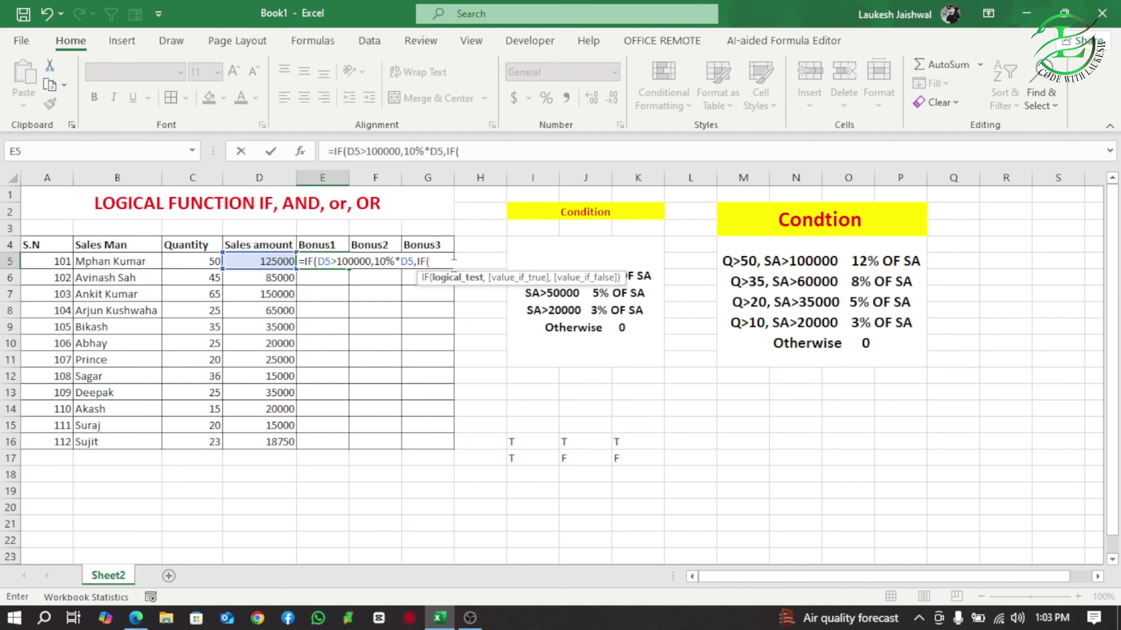
pyautogui.click(265, 258)
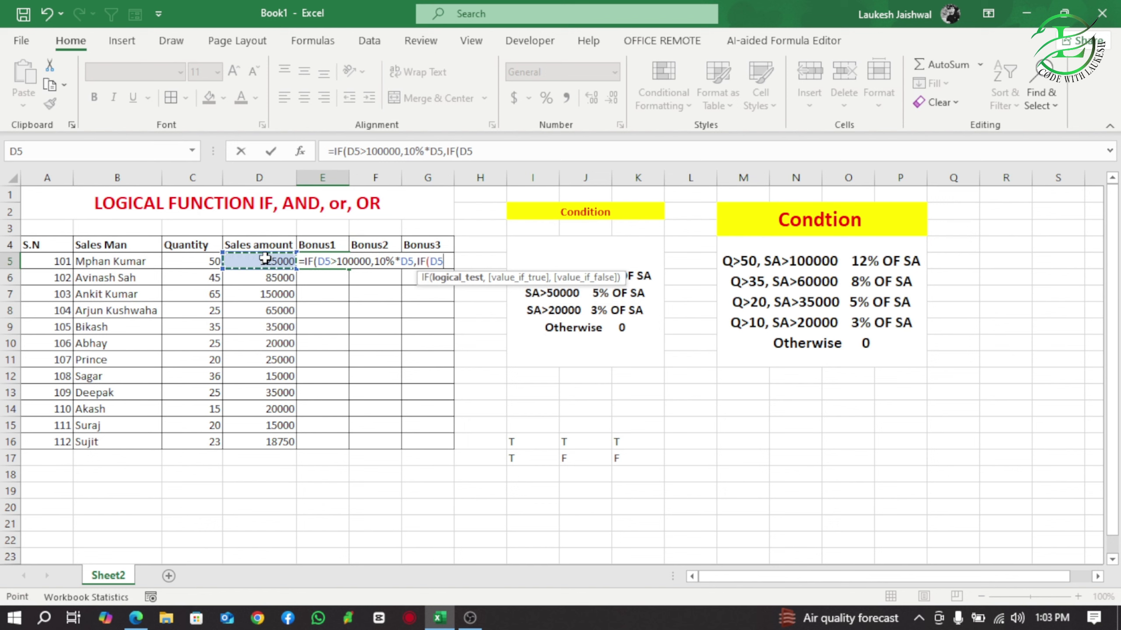
pyautogui.write('>50000')
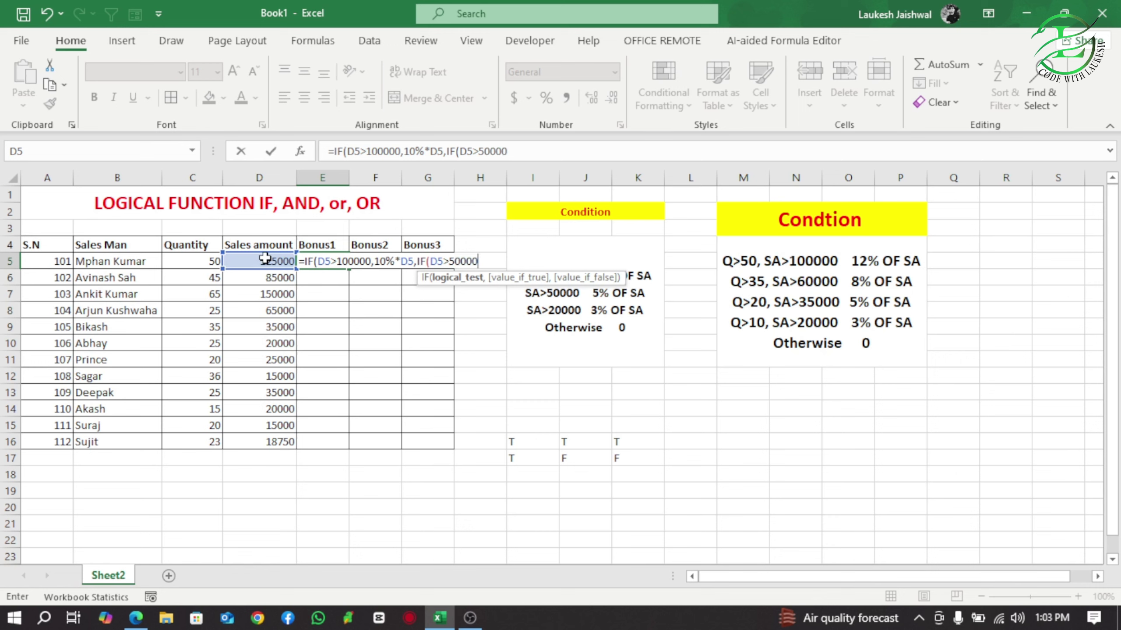
pyautogui.write(',')
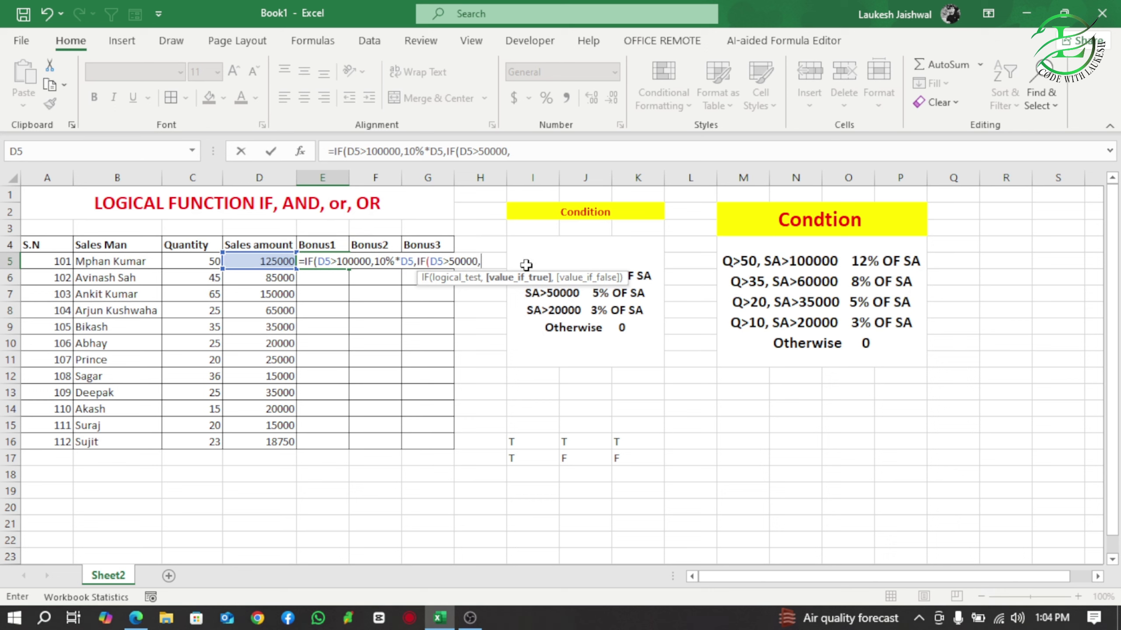
pyautogui.write('5%*')
pyautogui.click(250, 261)
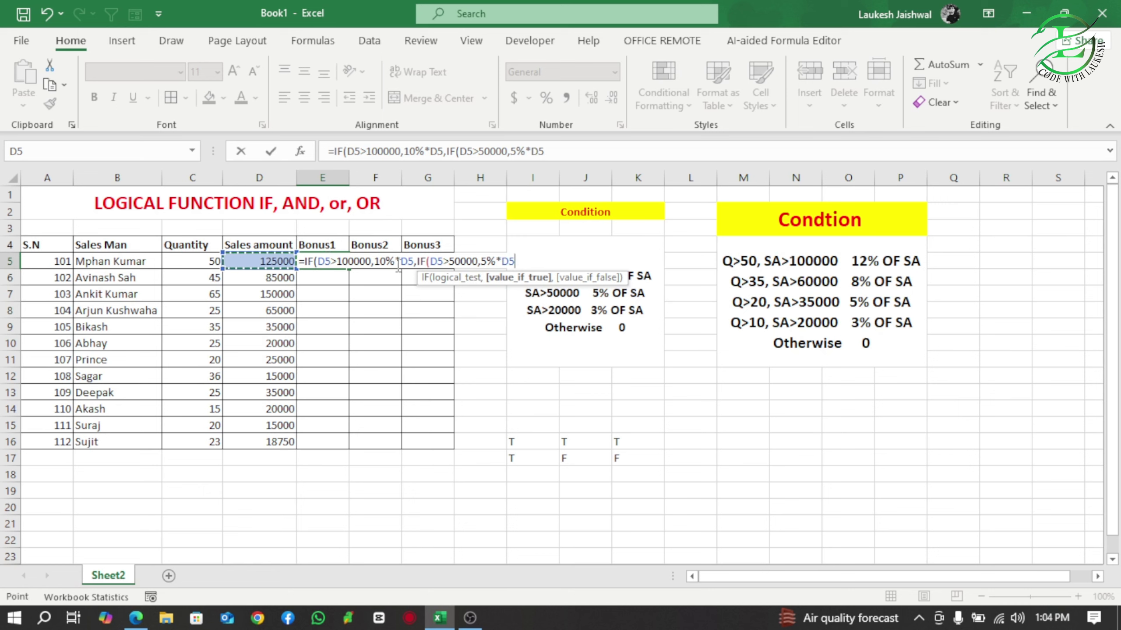
pyautogui.write(',')
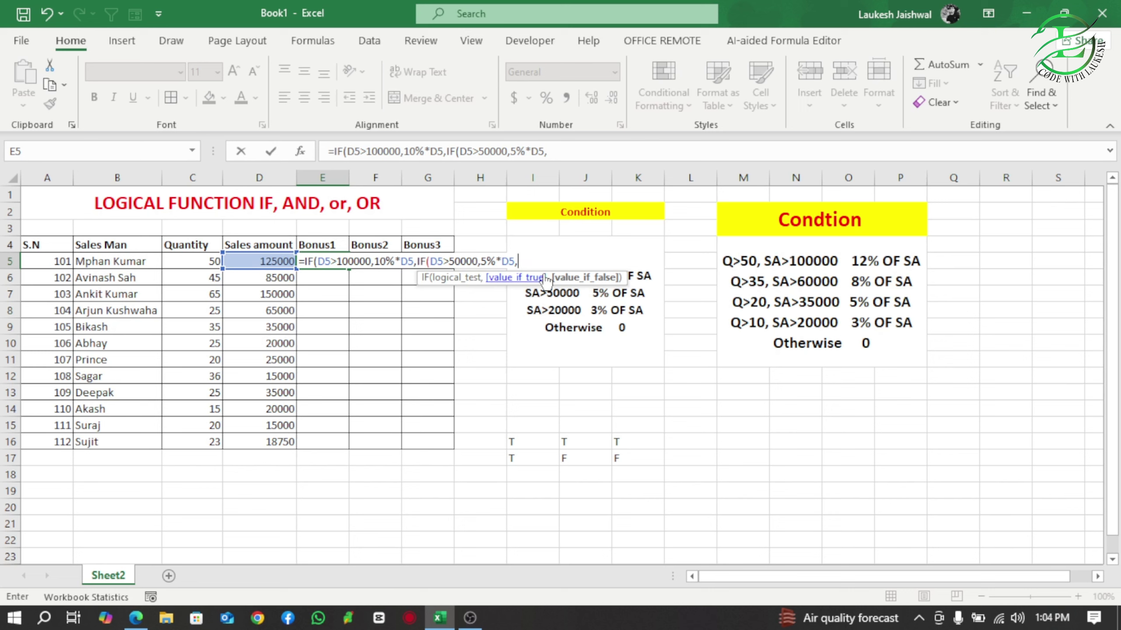
# - Nest a third IF returning 3%*D5 when D5>20000 and 0 otherwise, and complete the Bonus1 formula with all brackets closed
pyautogui.write('IF(')
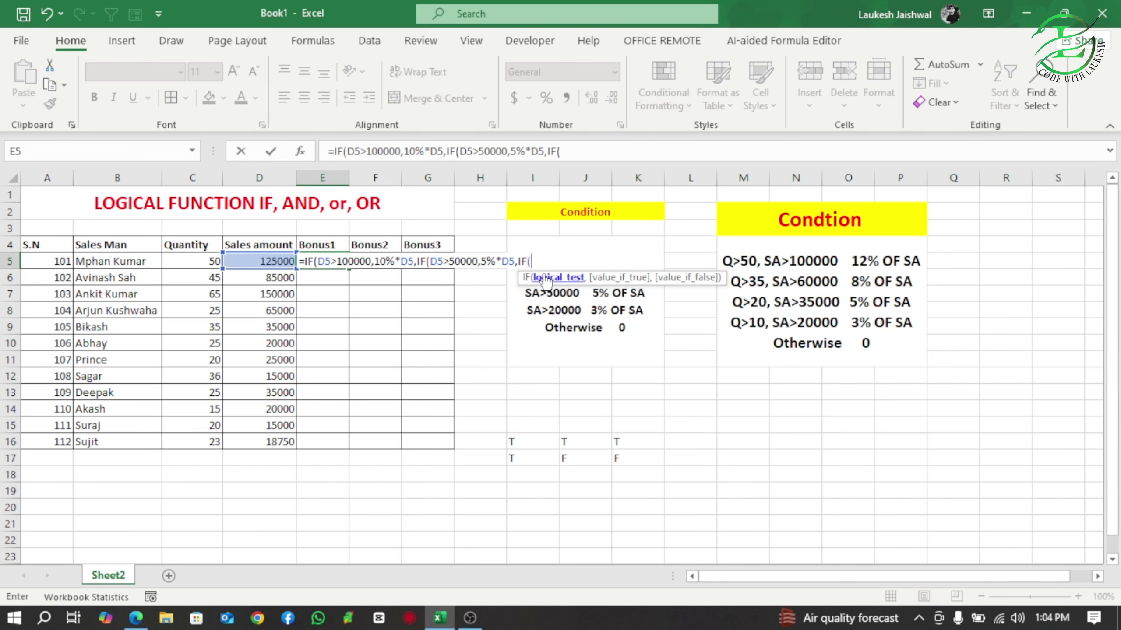
pyautogui.click(251, 261)
pyautogui.write('>')
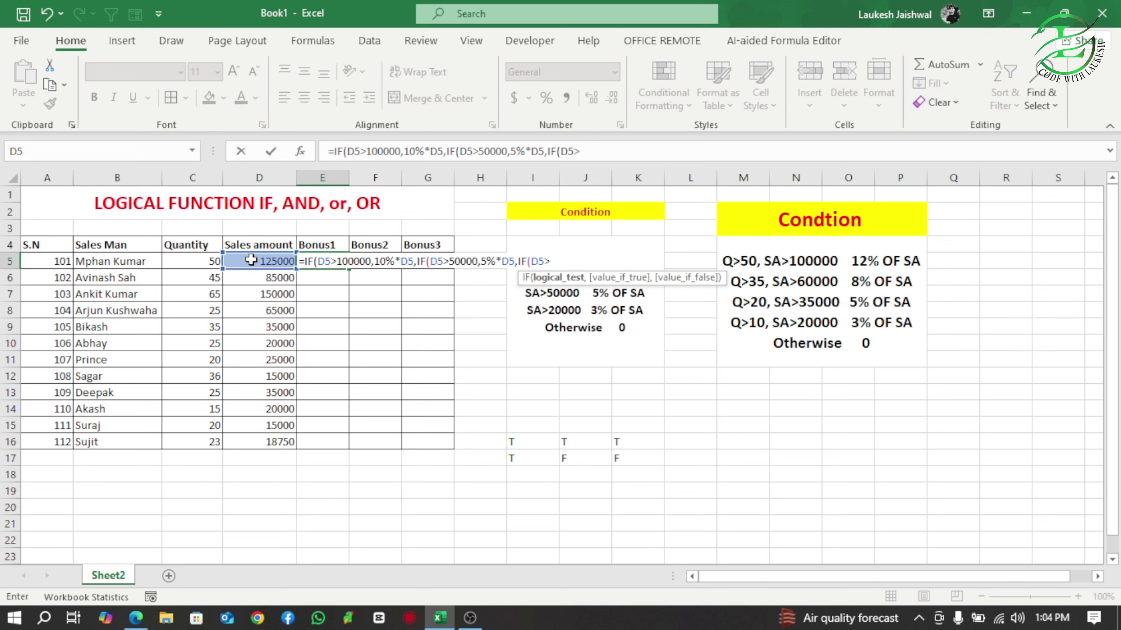
pyautogui.write('20000,')
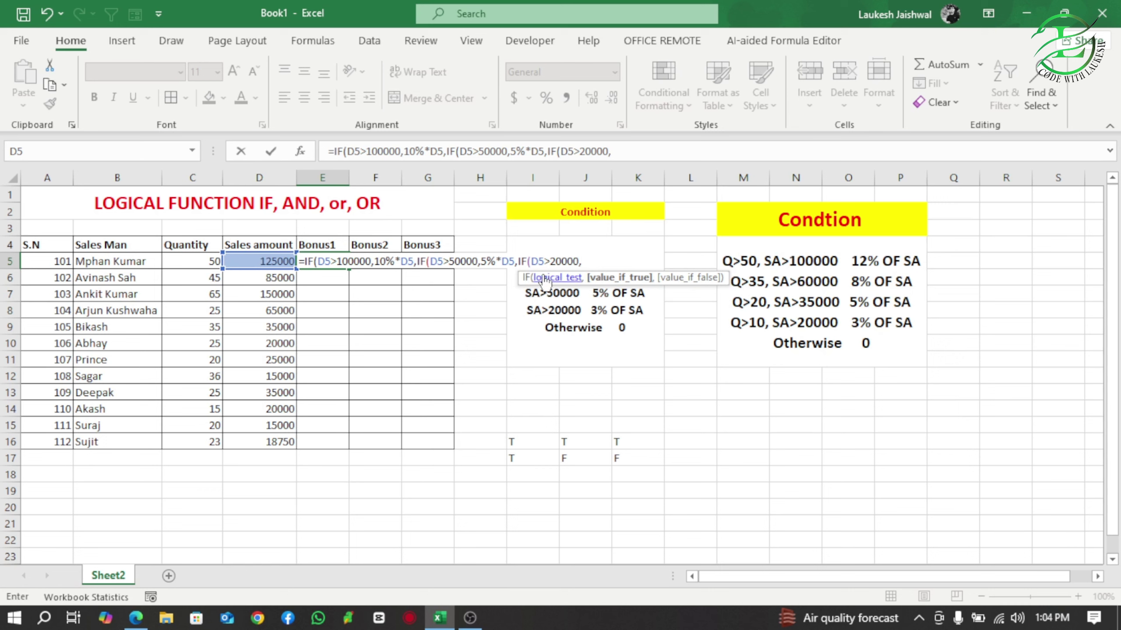
pyautogui.write('3%*')
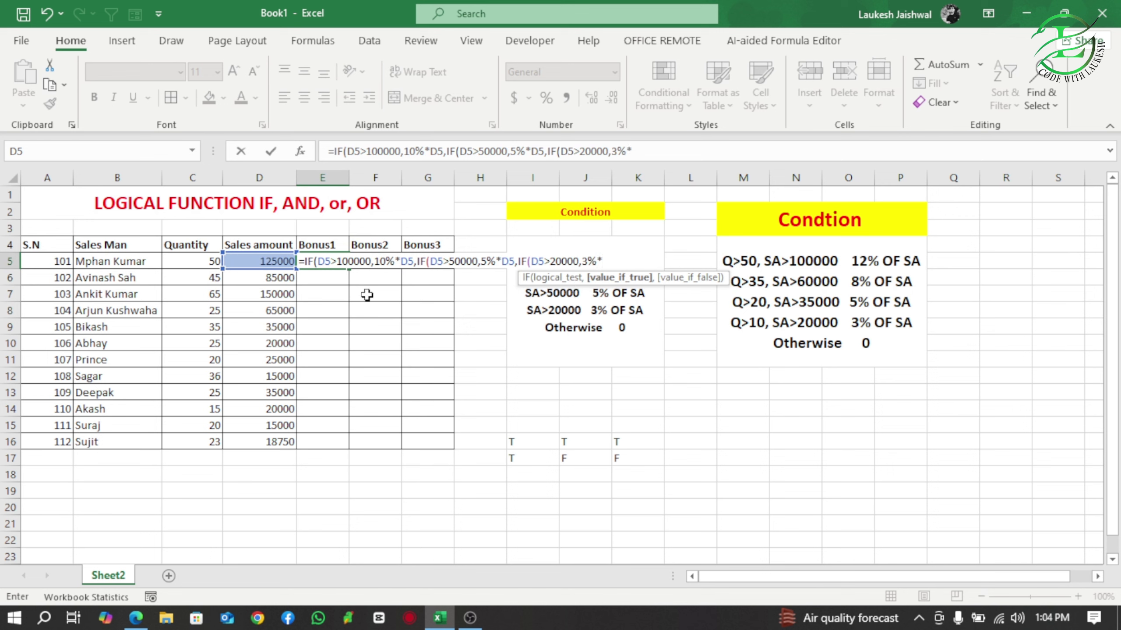
pyautogui.click(254, 261)
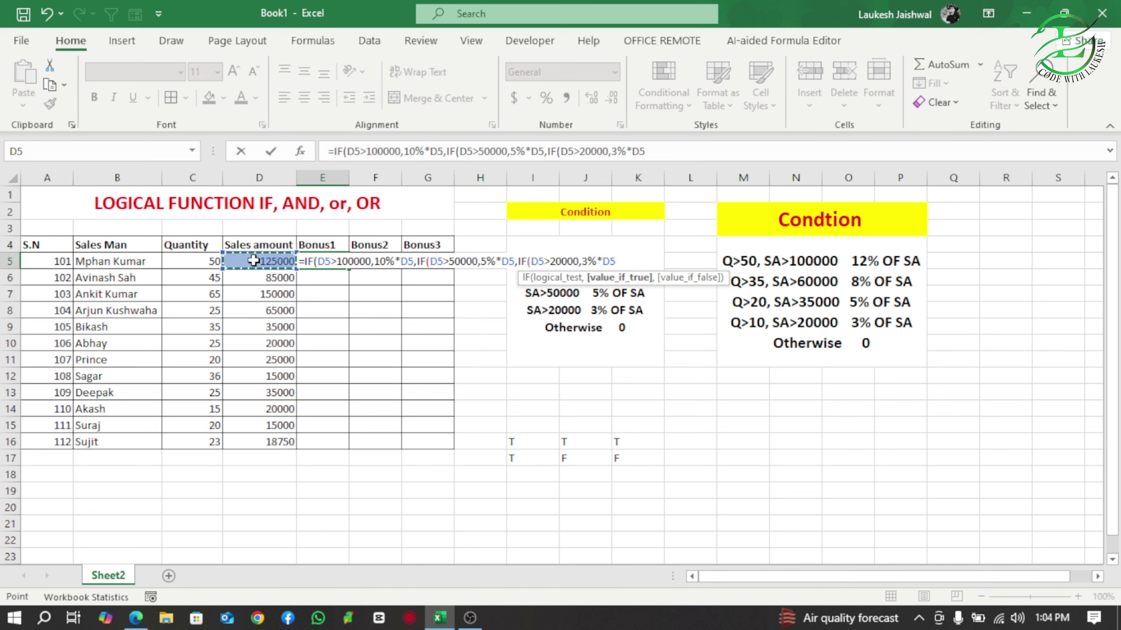
pyautogui.write(',')
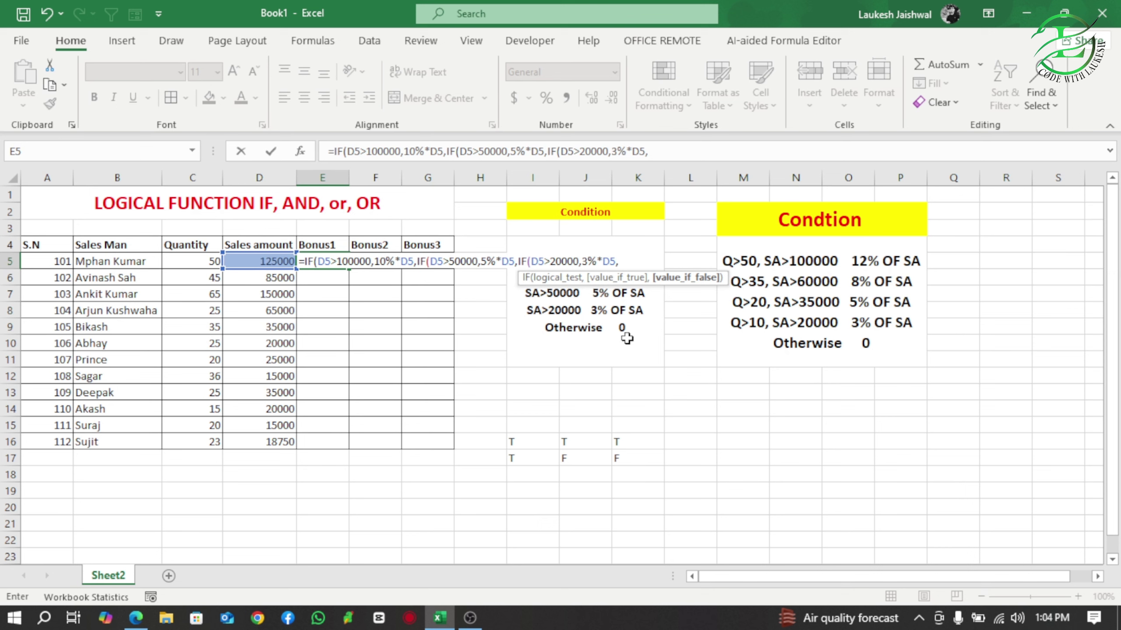
pyautogui.write('0')
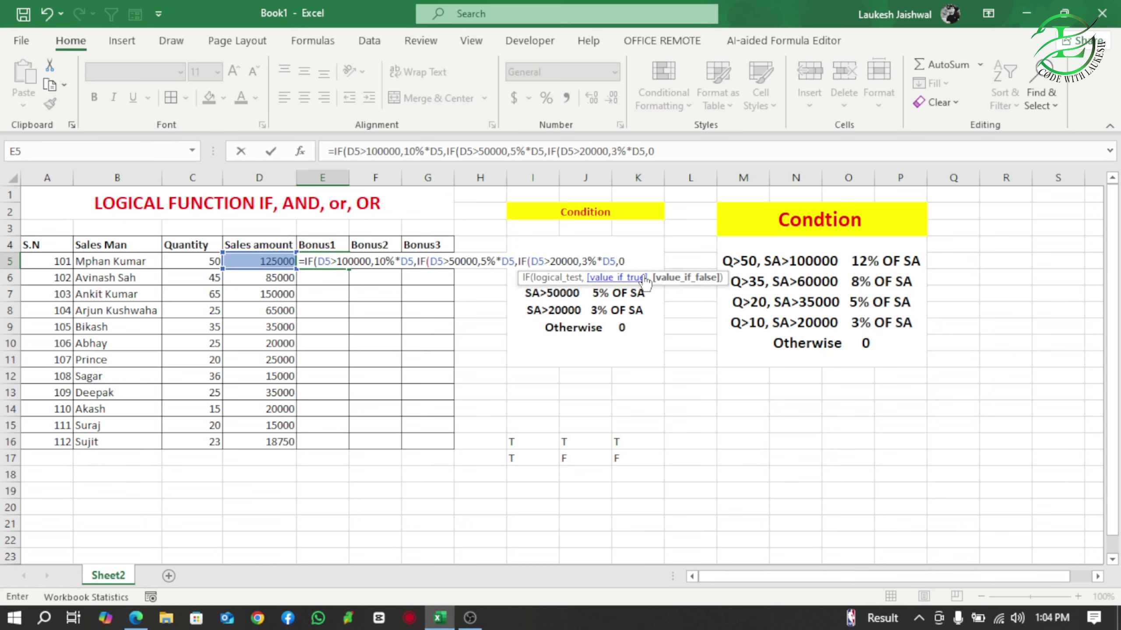
pyautogui.write(')))')
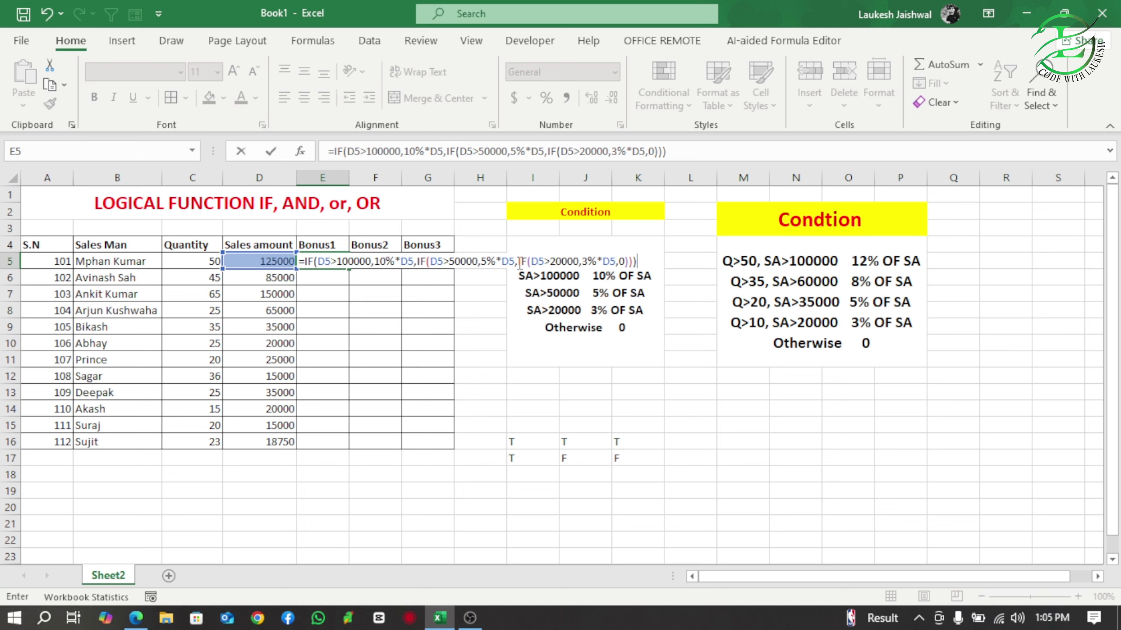
pyautogui.press('Return')
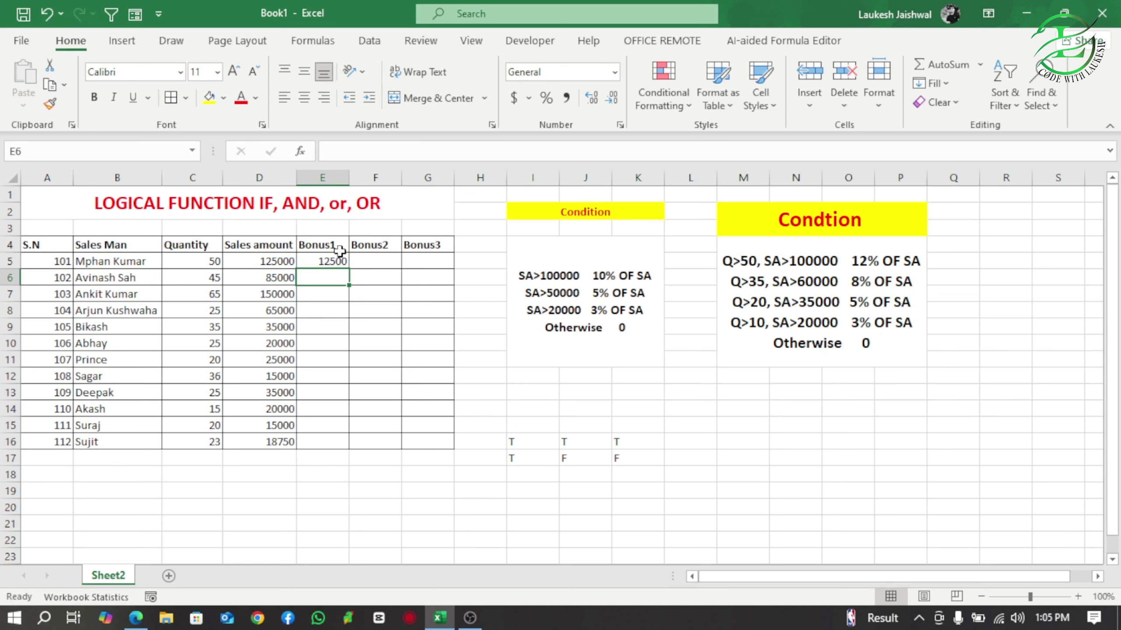
pyautogui.click(329, 261)
pyautogui.doubleClick(317, 262)
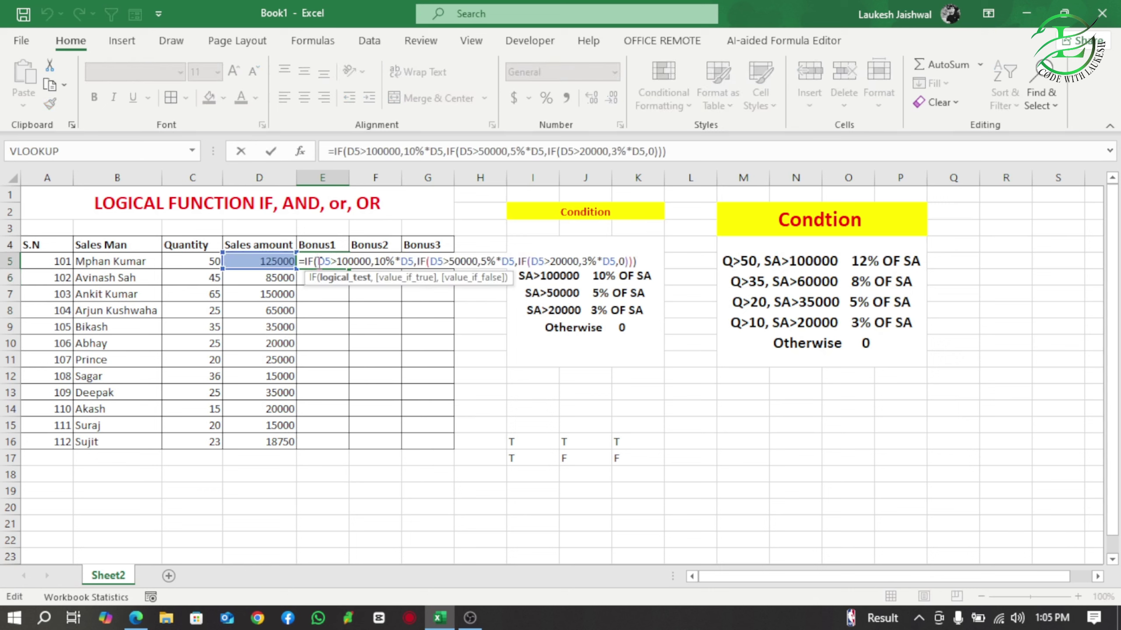
pyautogui.write('AND')
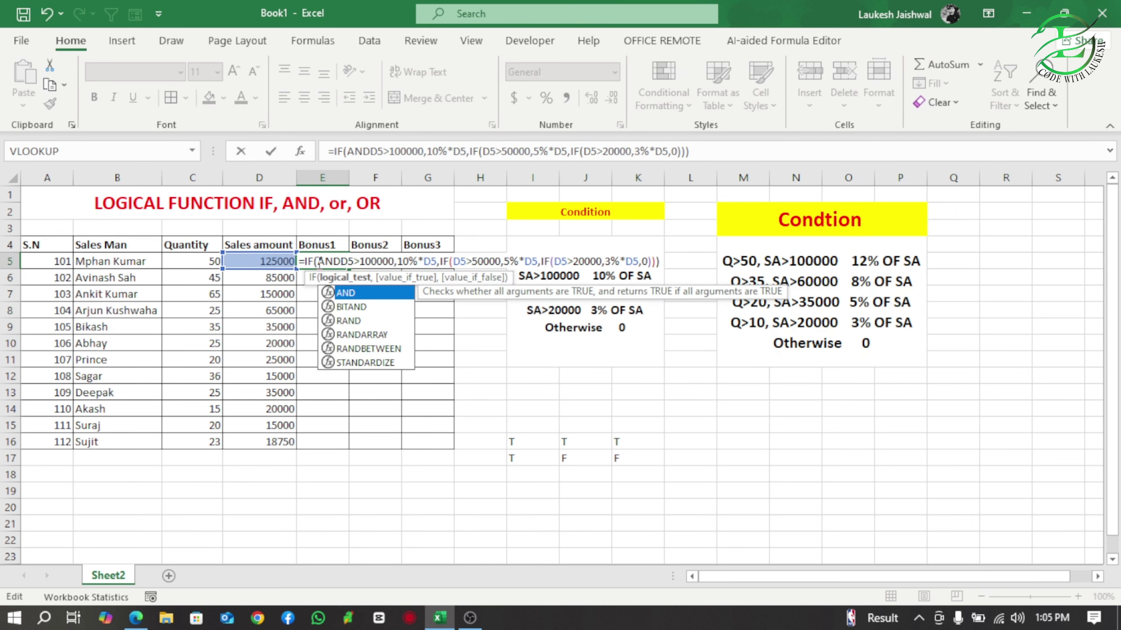
pyautogui.write('(')
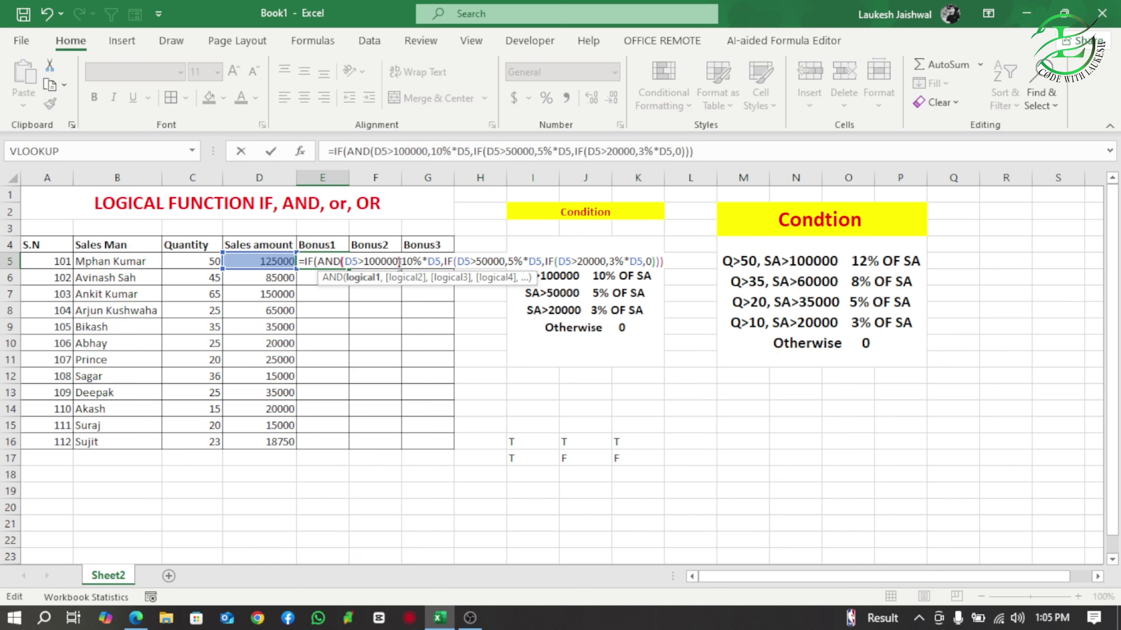
pyautogui.write(')')
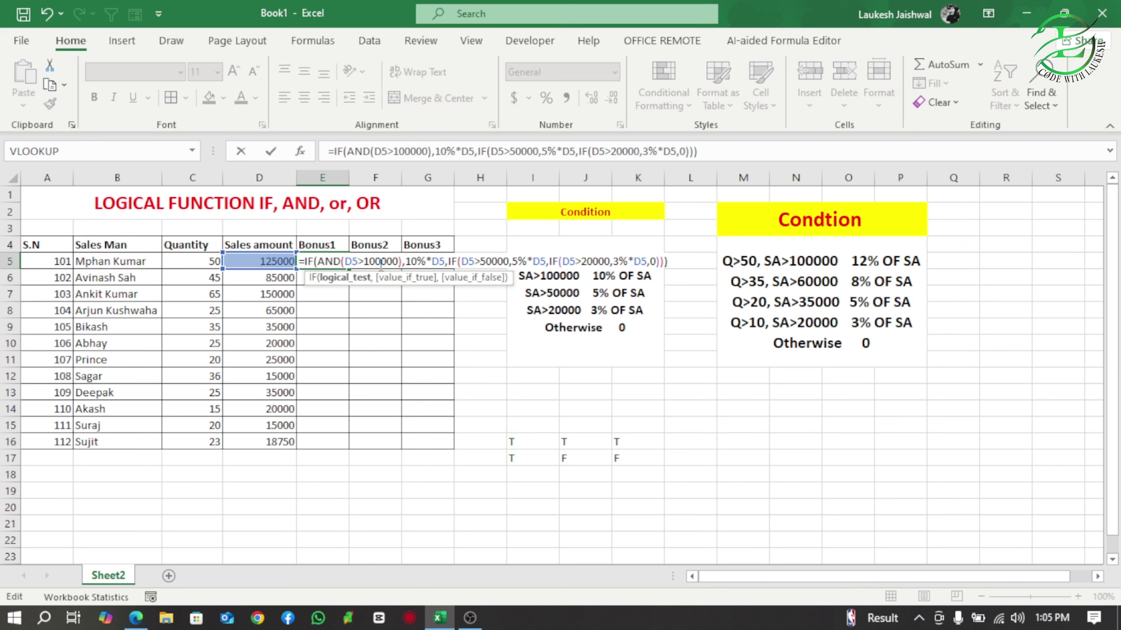
pyautogui.press('BackSpace')
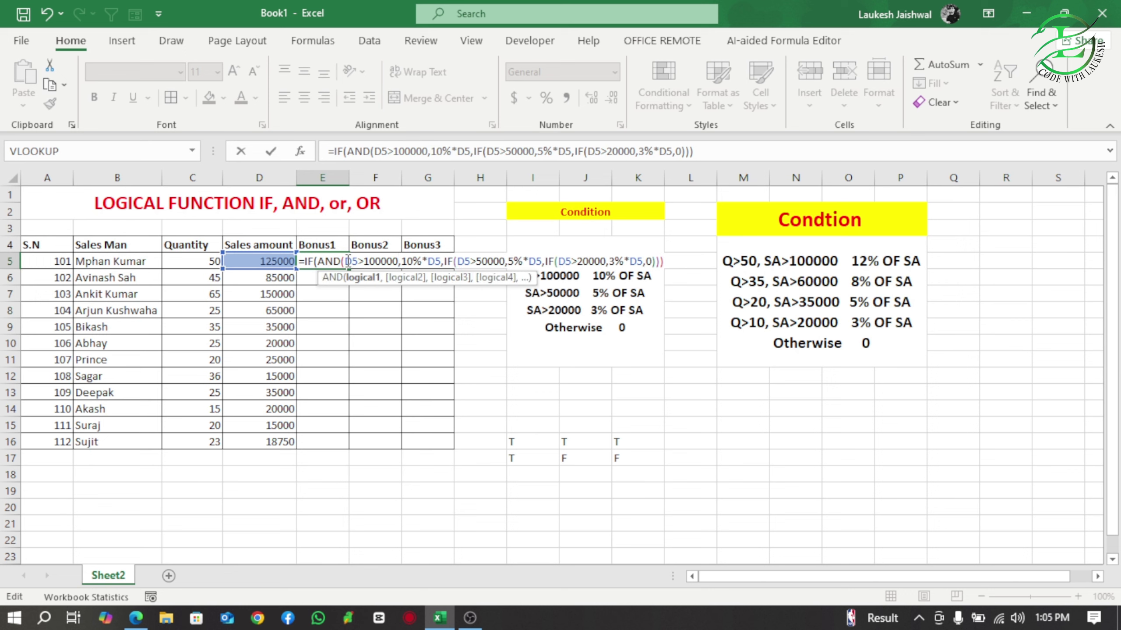
pyautogui.press('BackSpace')
pyautogui.press('BackSpace')
pyautogui.press('BackSpace')
pyautogui.press('BackSpace')
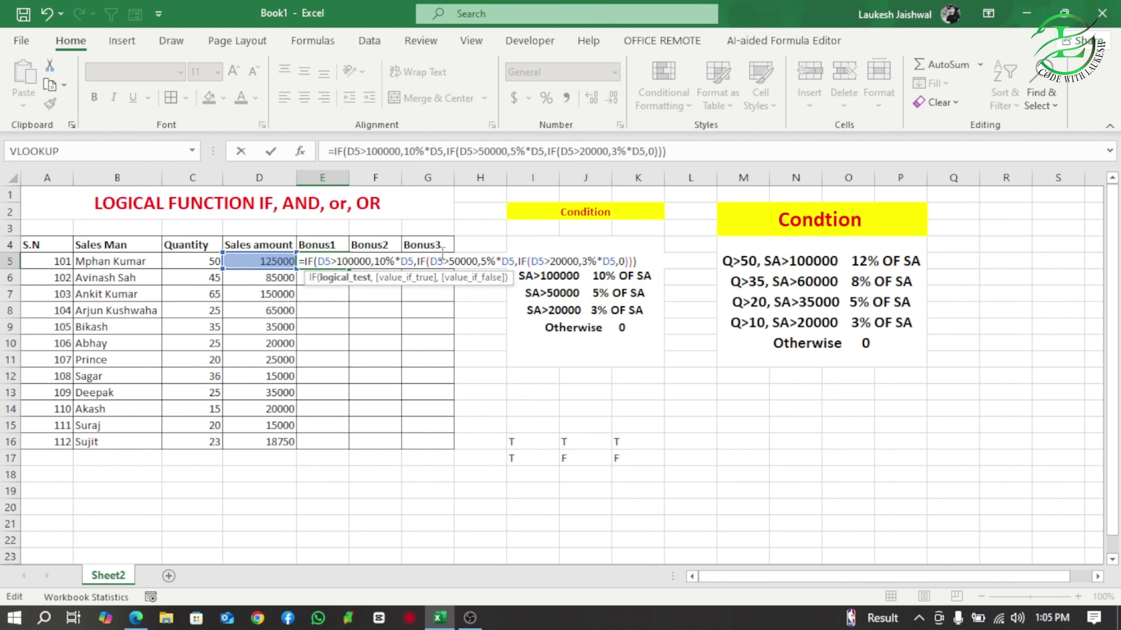
pyautogui.press('Return')
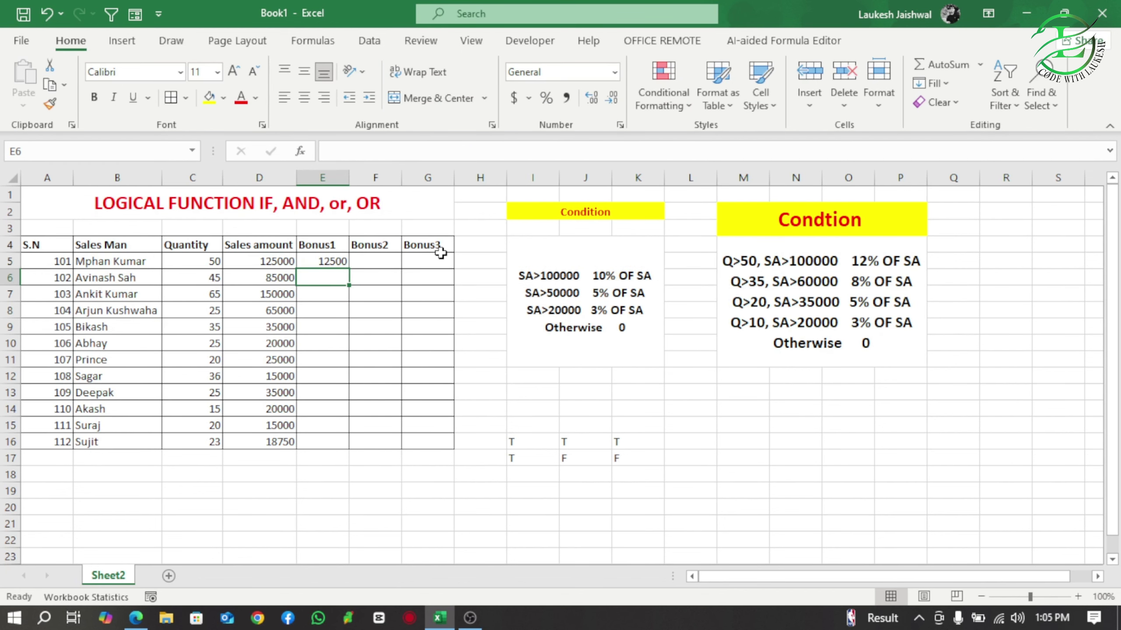
# - Clear the T and F entries in I15:K18 and select the first salesperson's Bonus2 cell F5
pyautogui.click(377, 261)
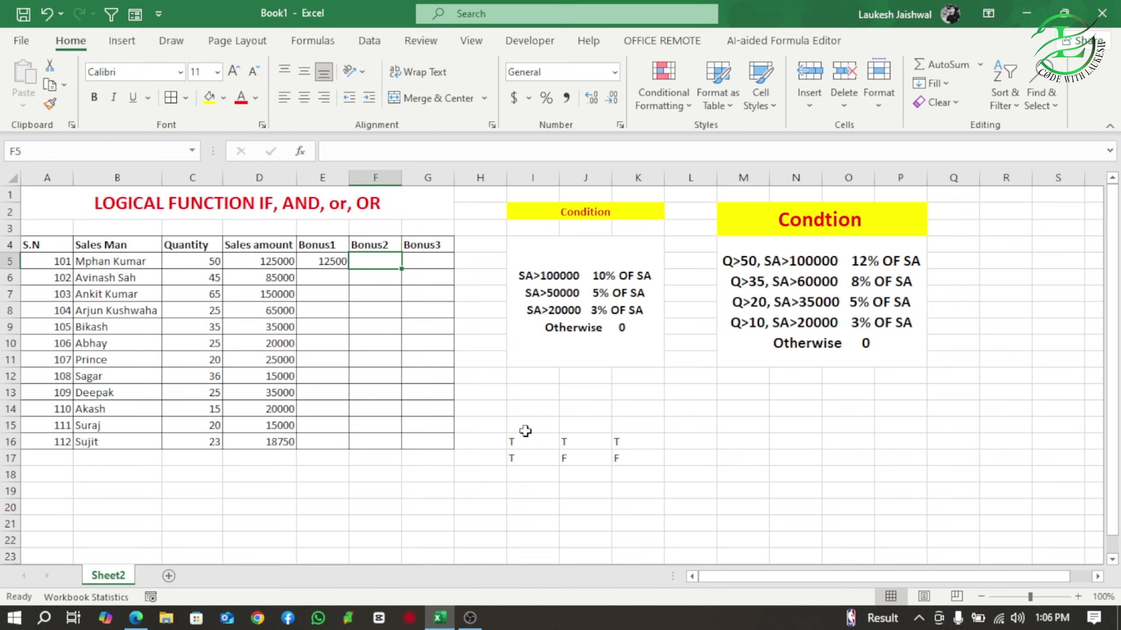
pyautogui.moveTo(522, 428); pyautogui.dragTo(652, 473)
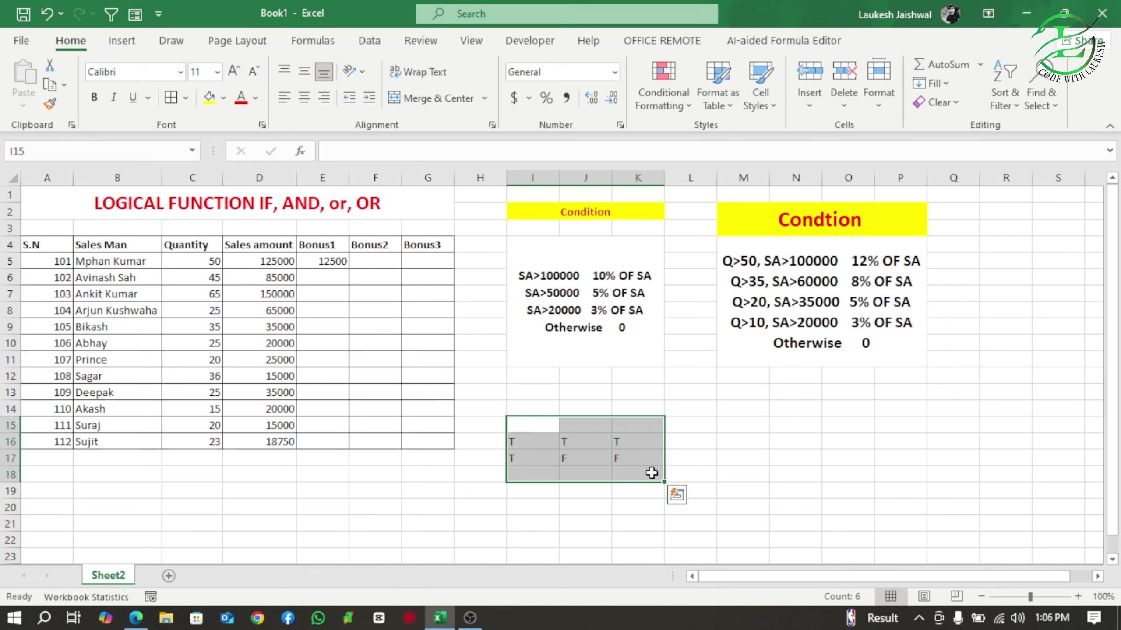
pyautogui.press('Delete')
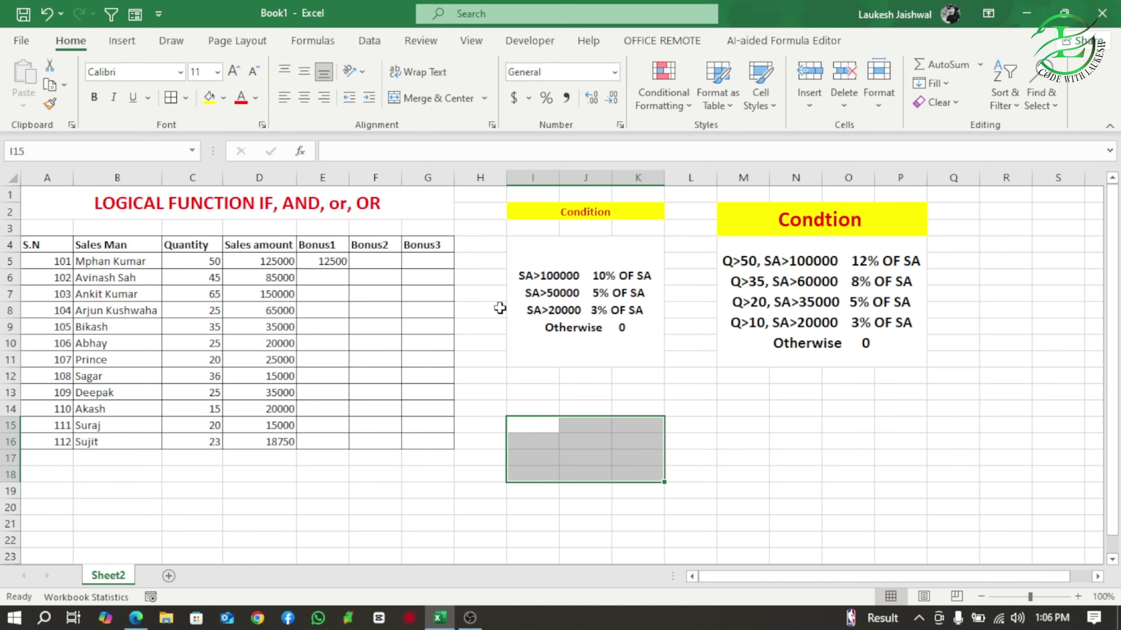
pyautogui.click(384, 263)
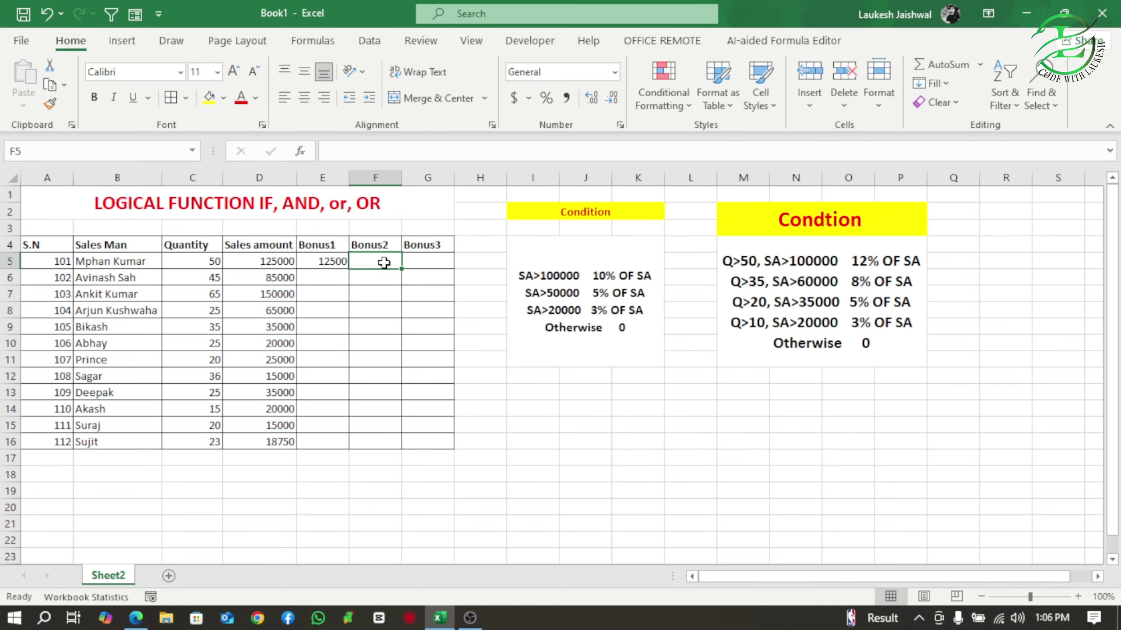
# - Start an IF formula with an AND function as its logical test in the first salesperson's Bonus2 cell F5
pyautogui.write('=IF')
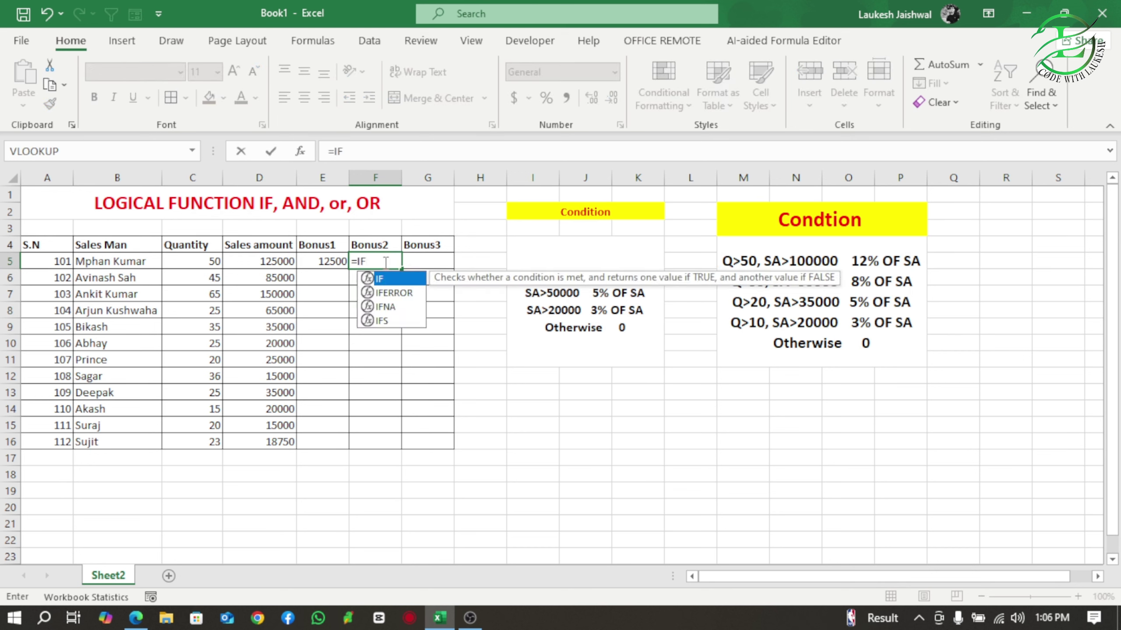
pyautogui.write('(AND')
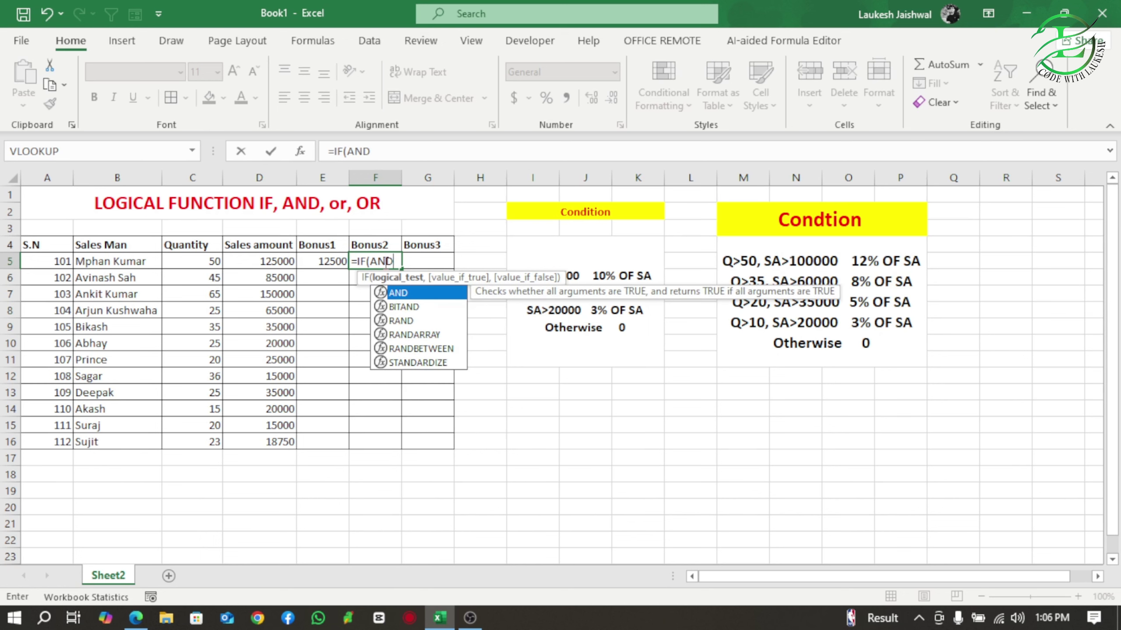
pyautogui.write('(')
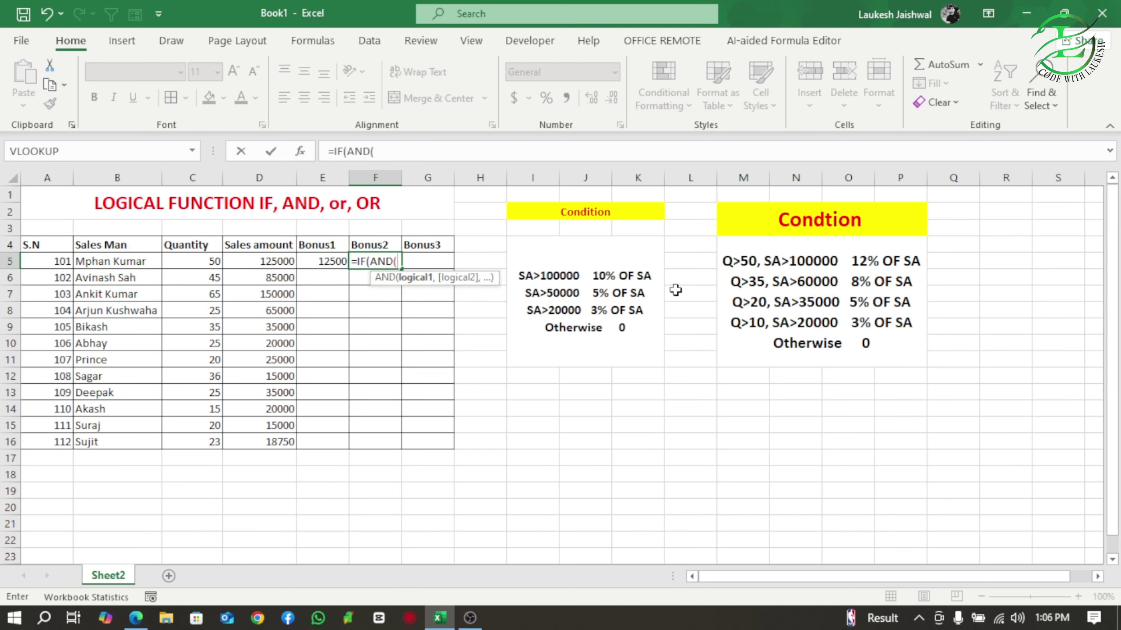
pyautogui.click(190, 259)
pyautogui.write('>')
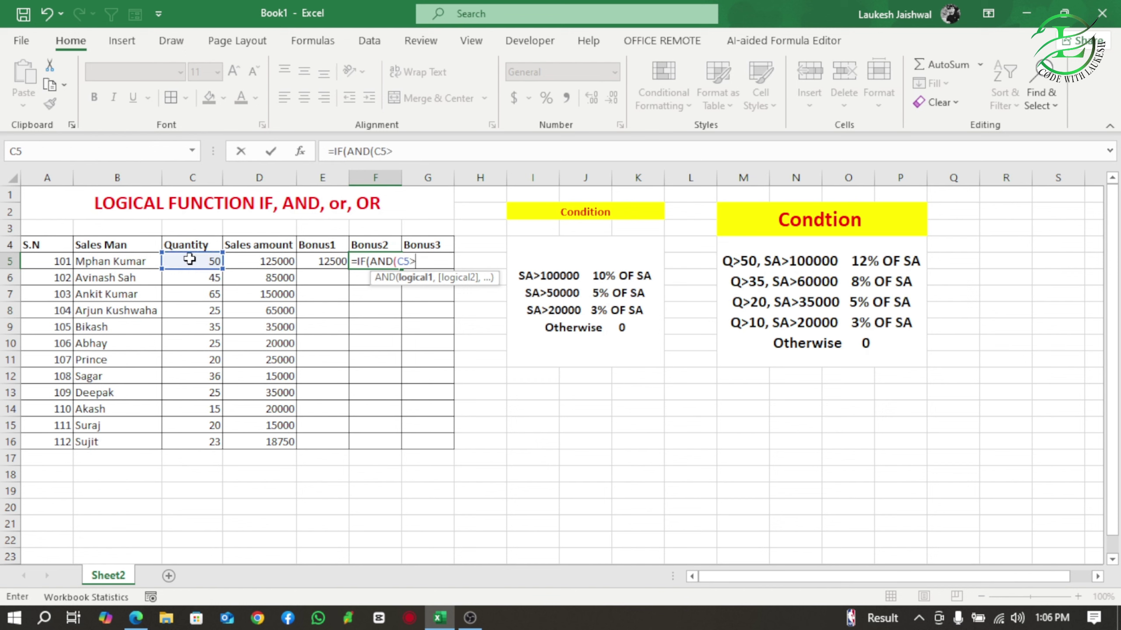
pyautogui.write('50,')
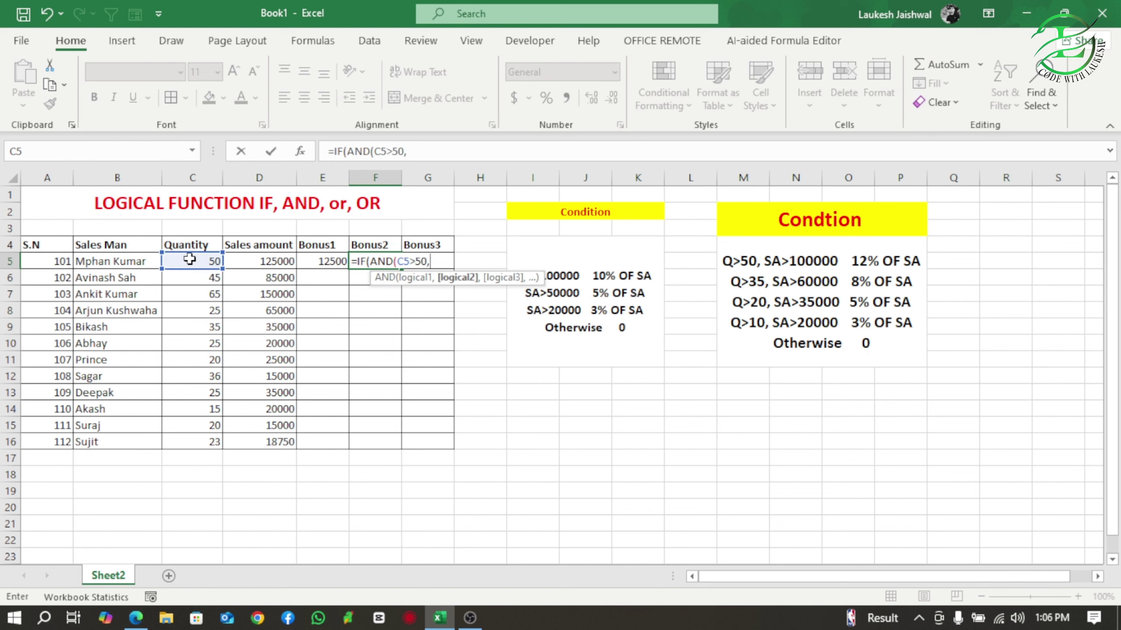
pyautogui.click(260, 262)
pyautogui.write('>1000')
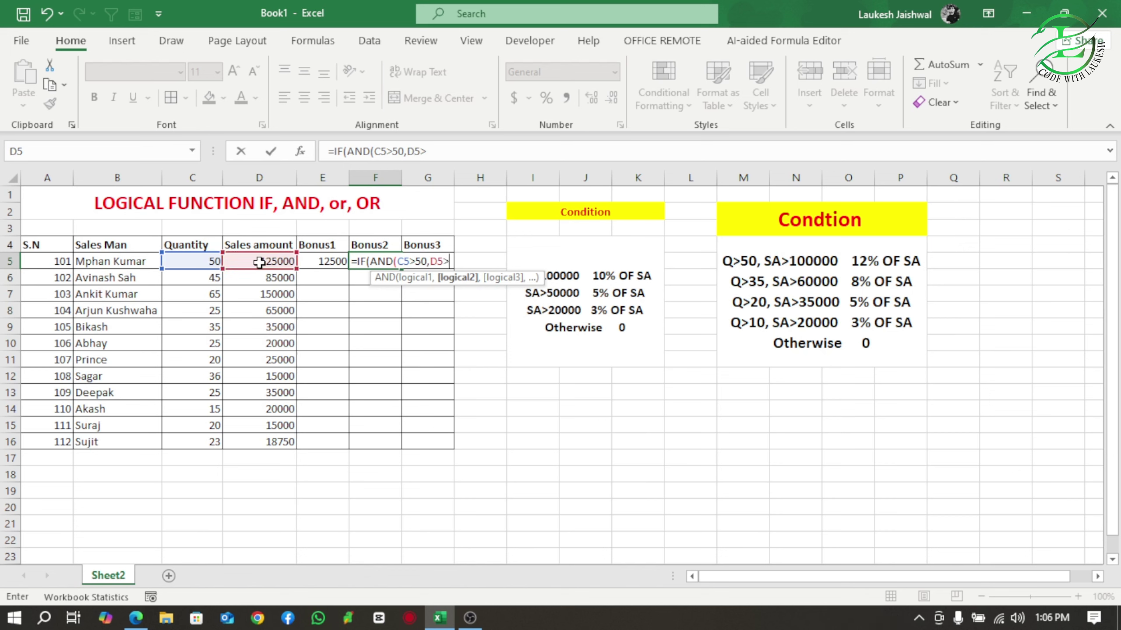
pyautogui.write('00')
pyautogui.press('BackSpace')
pyautogui.press('BackSpace')
pyautogui.press('BackSpace')
pyautogui.press('BackSpace')
pyautogui.press('BackSpace')
pyautogui.press('BackSpace')
pyautogui.press('BackSpace')
pyautogui.press('BackSpace')
pyautogui.press('BackSpace')
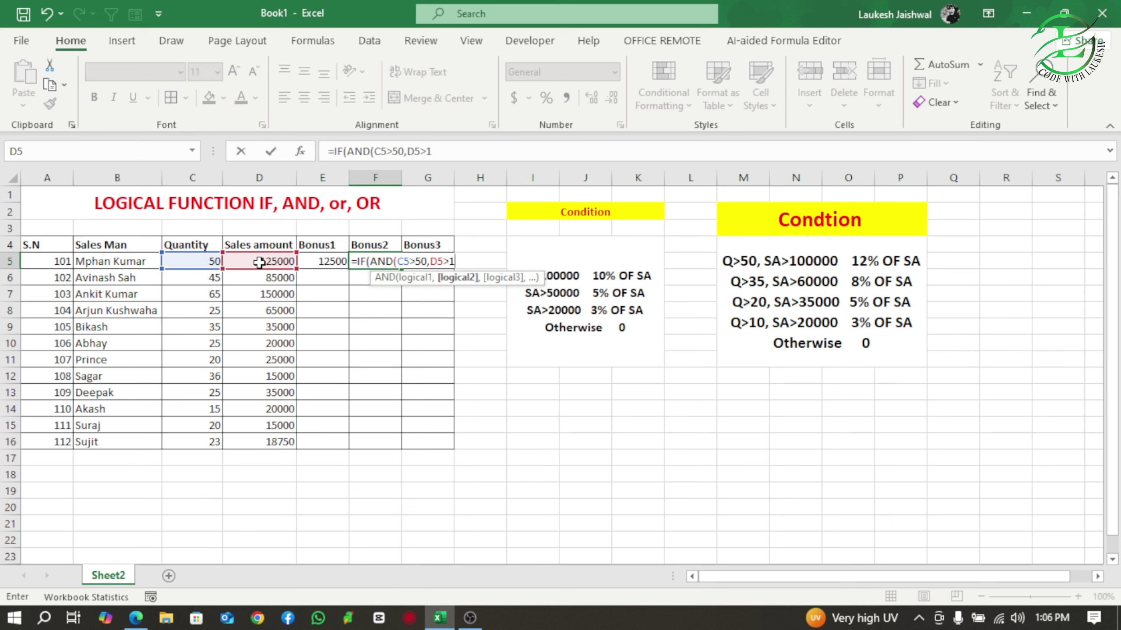
pyautogui.press('BackSpace')
pyautogui.press('BackSpace')
pyautogui.press('BackSpace')
pyautogui.press('BackSpace')
pyautogui.press('BackSpace')
pyautogui.press('BackSpace')
pyautogui.press('BackSpace')
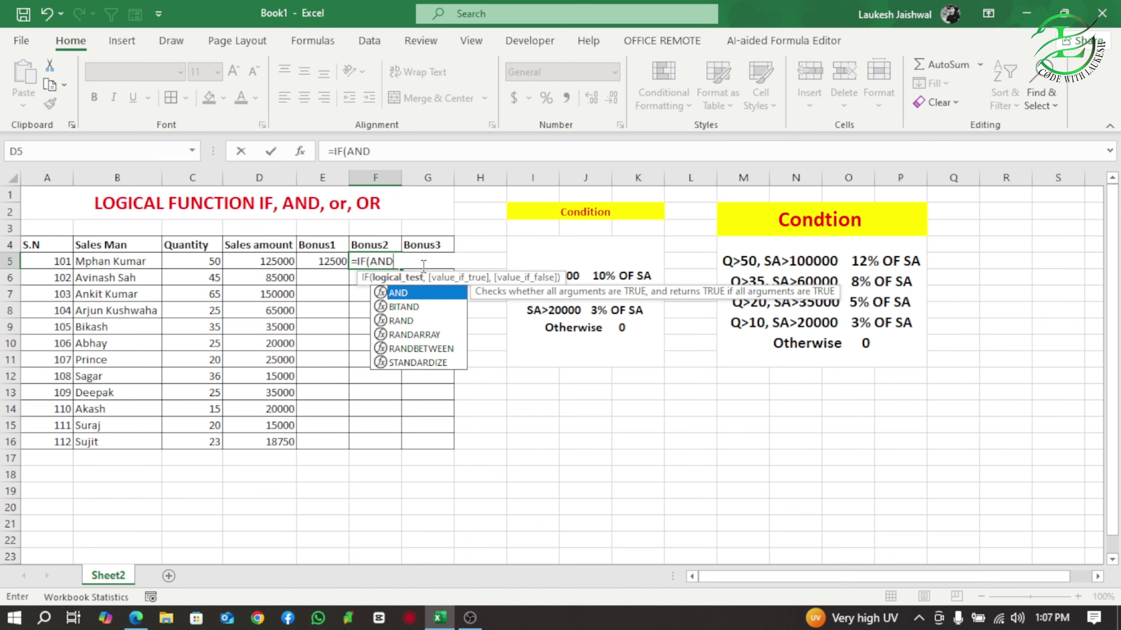
# - Set the AND conditions to C5>50 and D5>100000, and return 12%*D5 as the value if true
pyautogui.write('(')
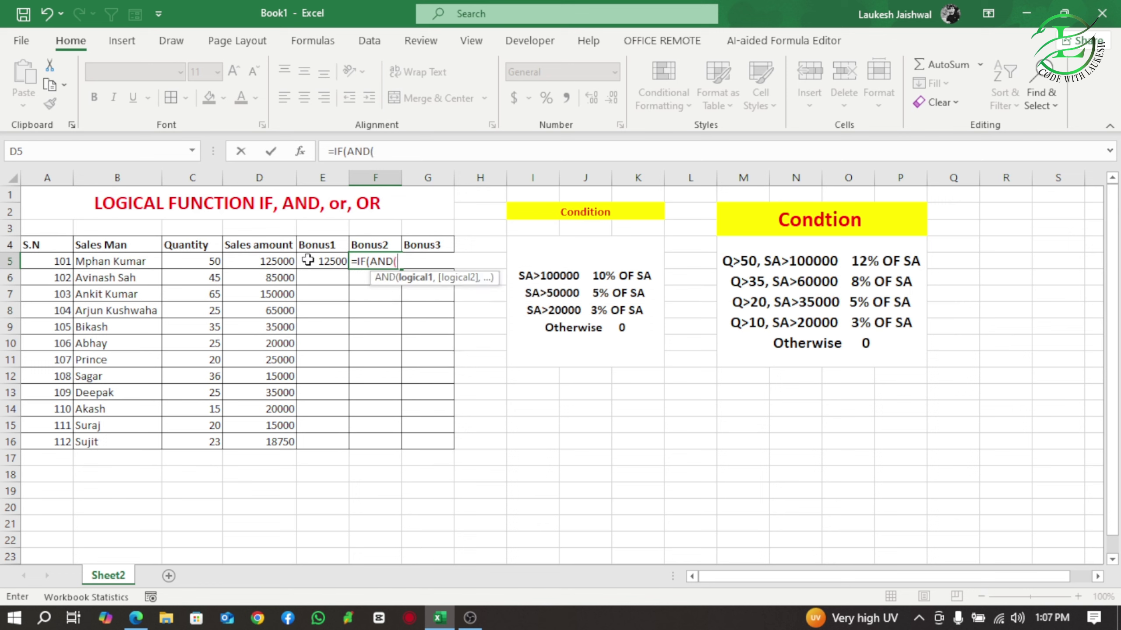
pyautogui.click(203, 260)
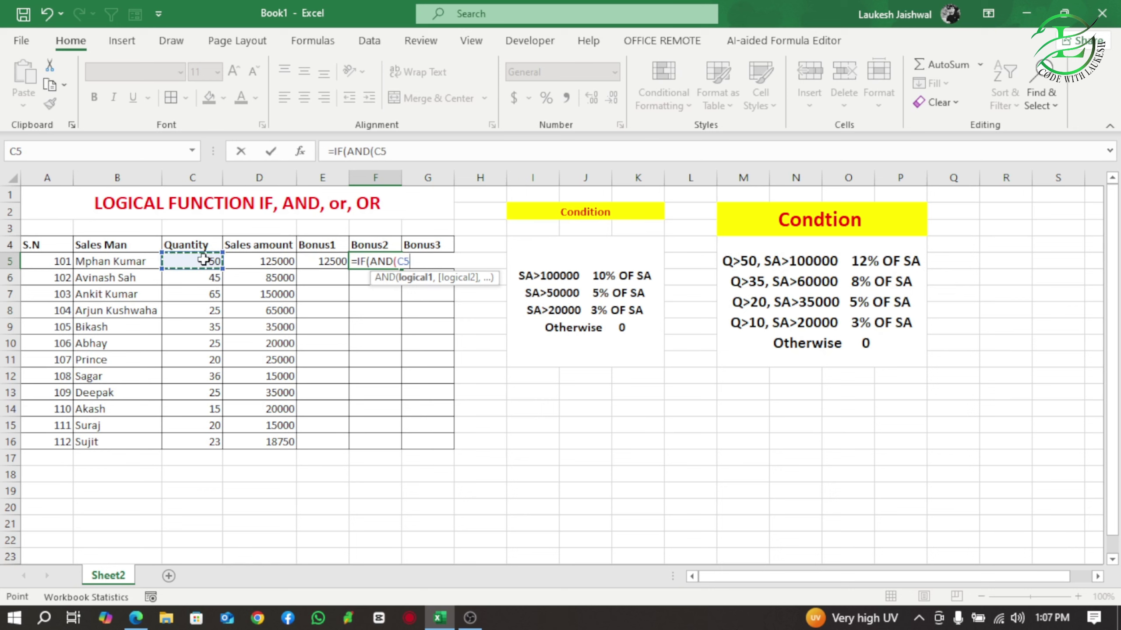
pyautogui.write('>50,')
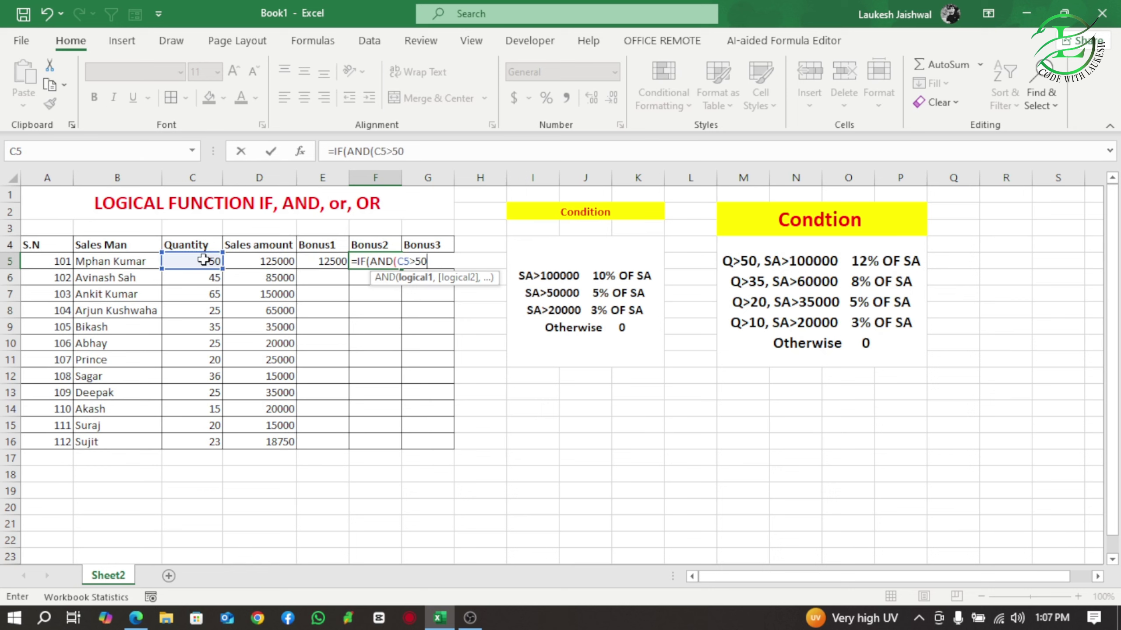
pyautogui.click(270, 261)
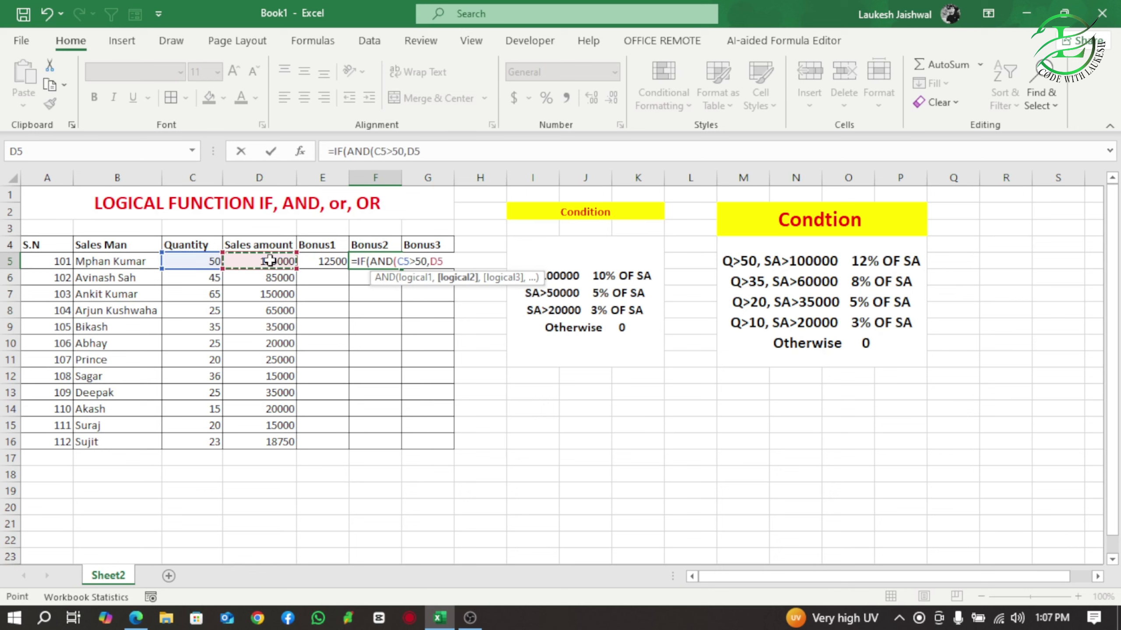
pyautogui.write('>100000')
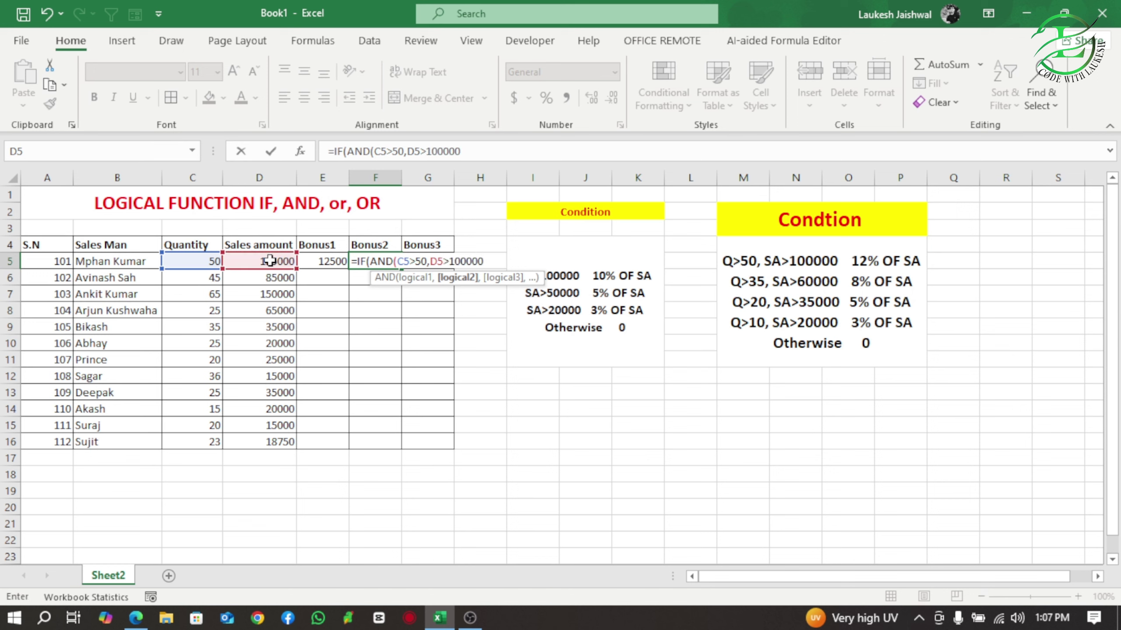
pyautogui.write('),')
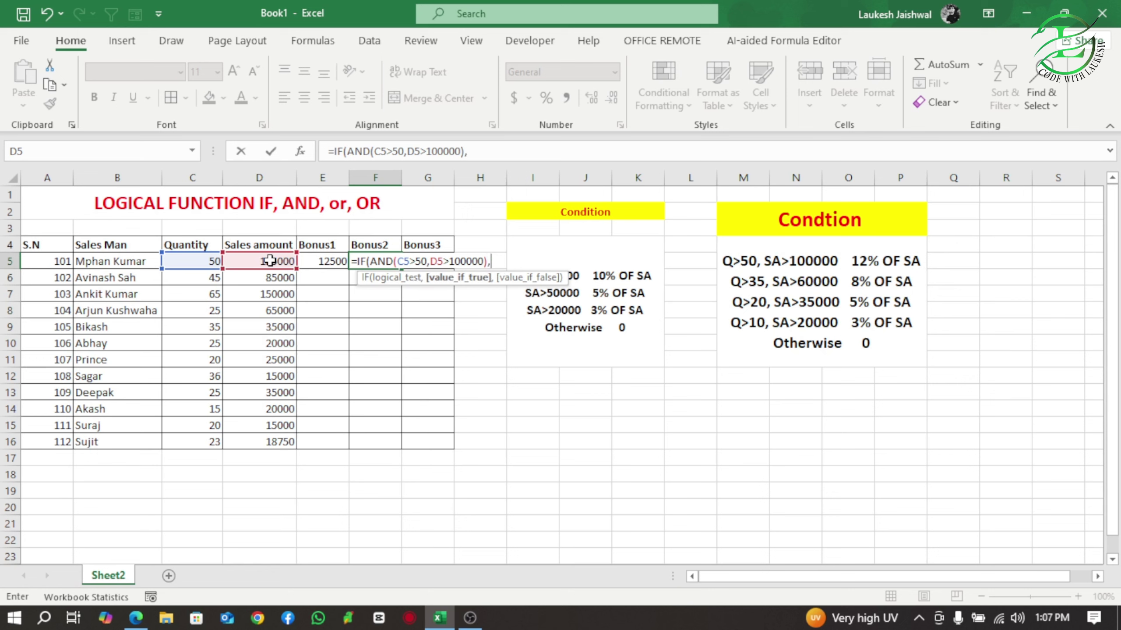
pyautogui.write('12%*')
pyautogui.click(270, 261)
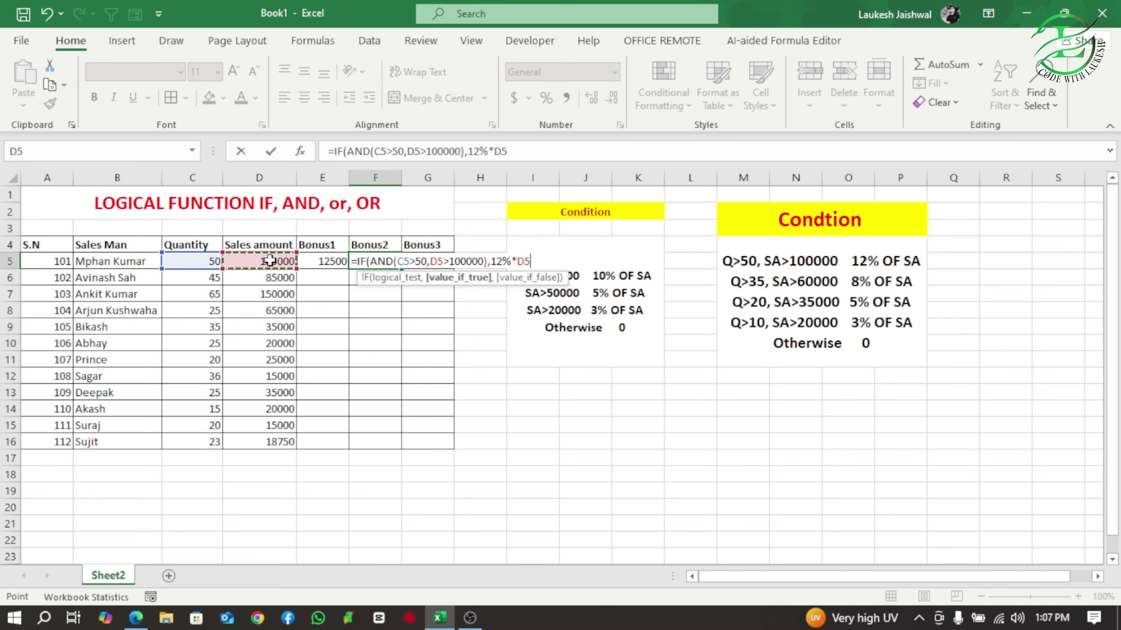
# - Nest a second IF as the value-if-false argument, testing AND(C5>35,D5>60000) and returning 8%*D5
pyautogui.write(',IF')
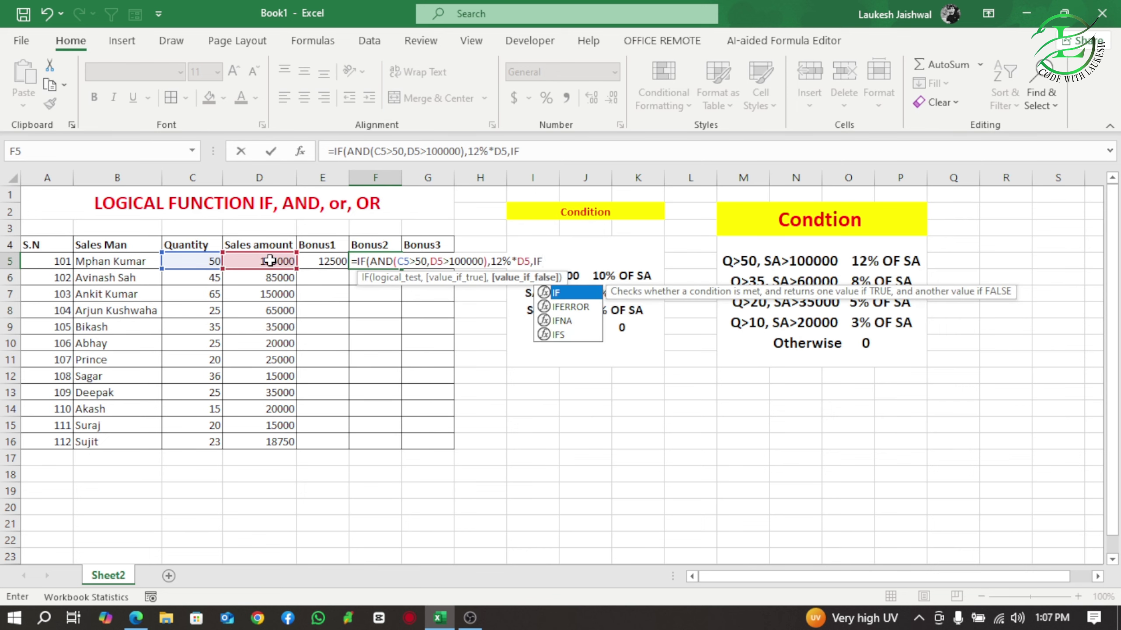
pyautogui.write('(AND(')
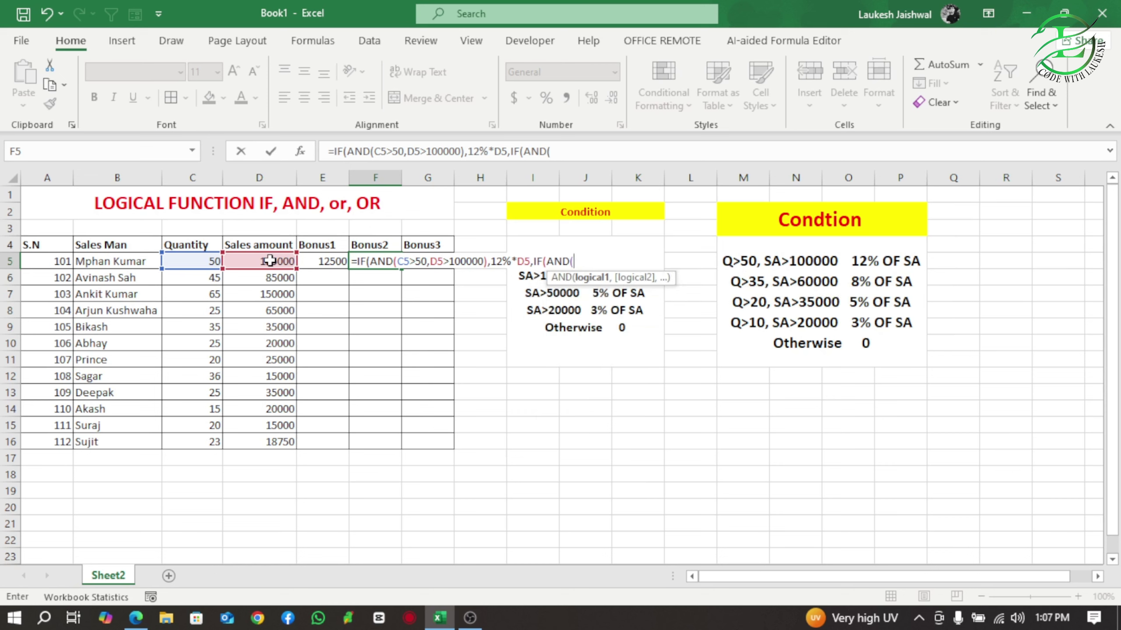
pyautogui.click(188, 263)
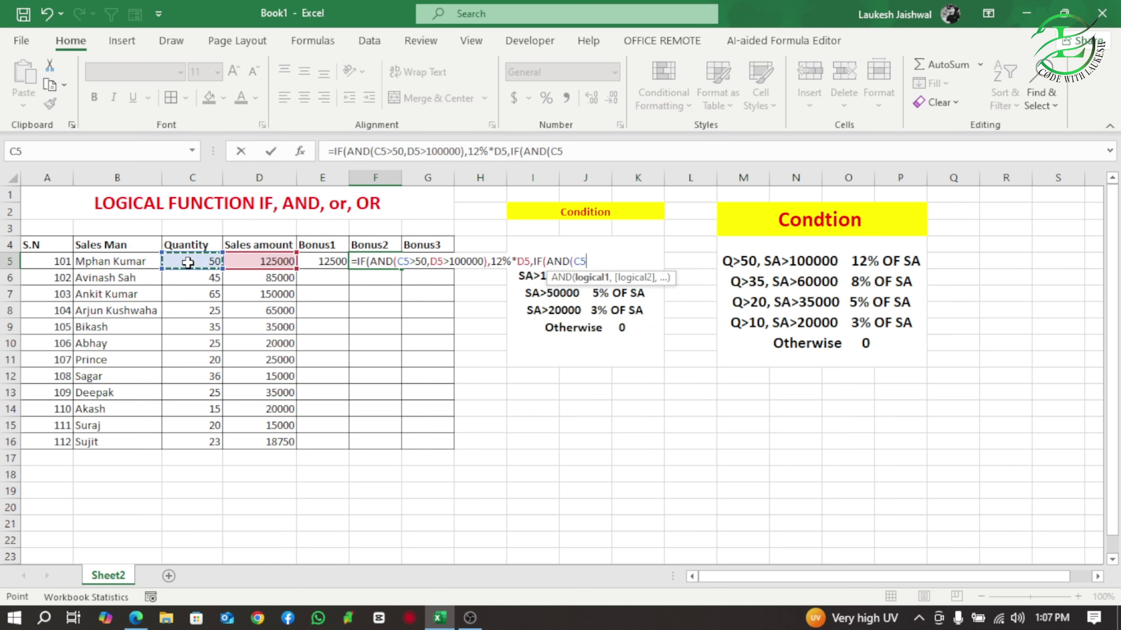
pyautogui.write('>35')
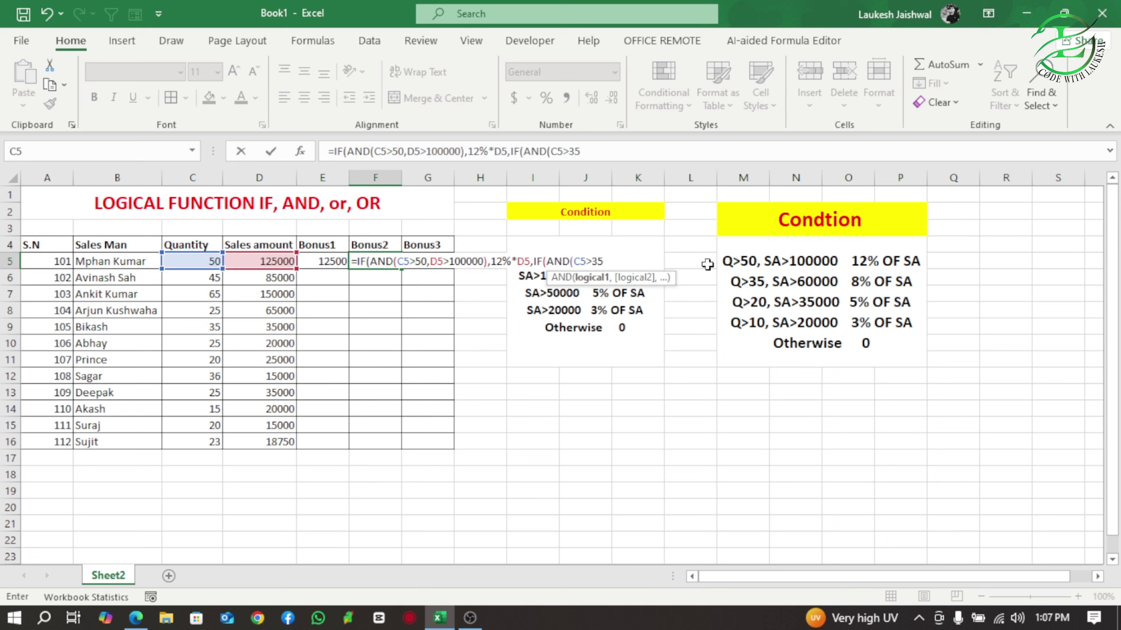
pyautogui.write(',')
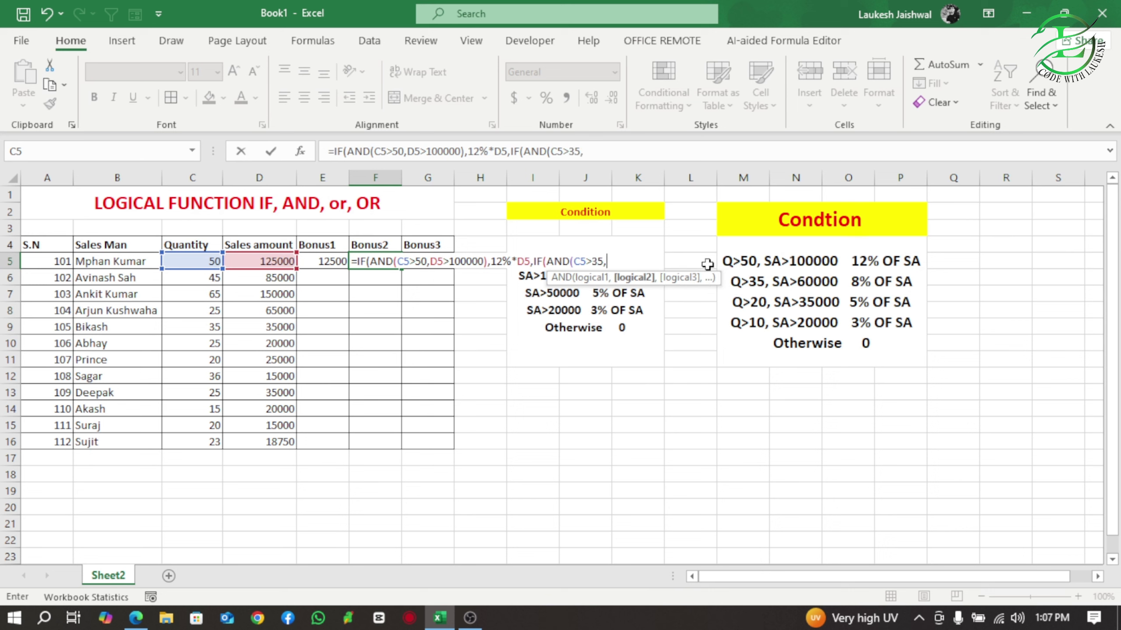
pyautogui.click(261, 261)
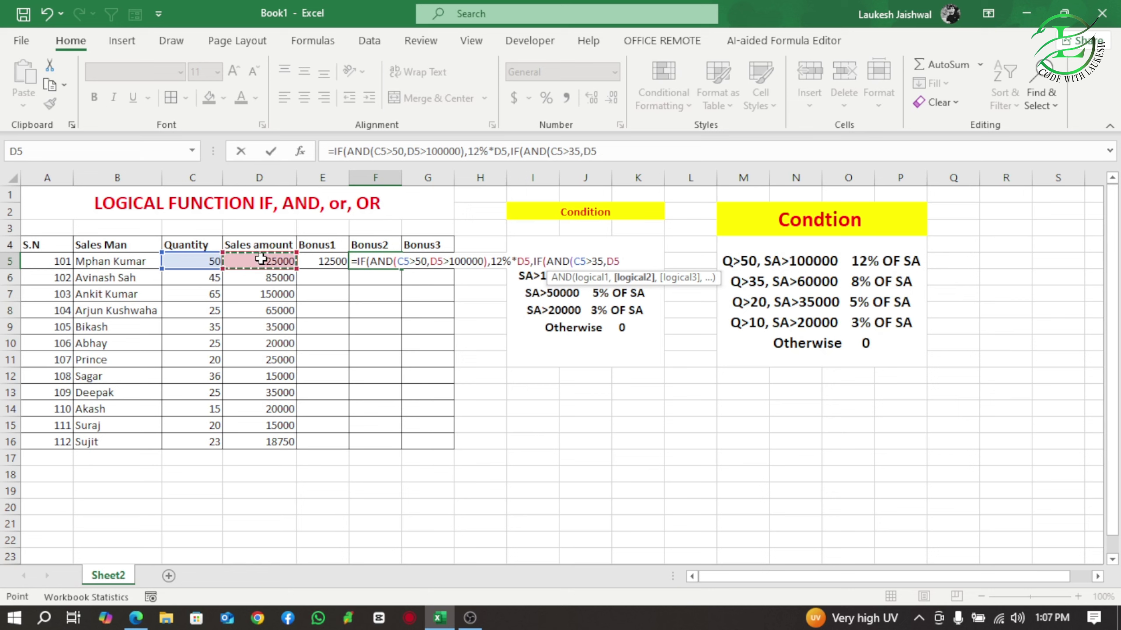
pyautogui.write('>60000')
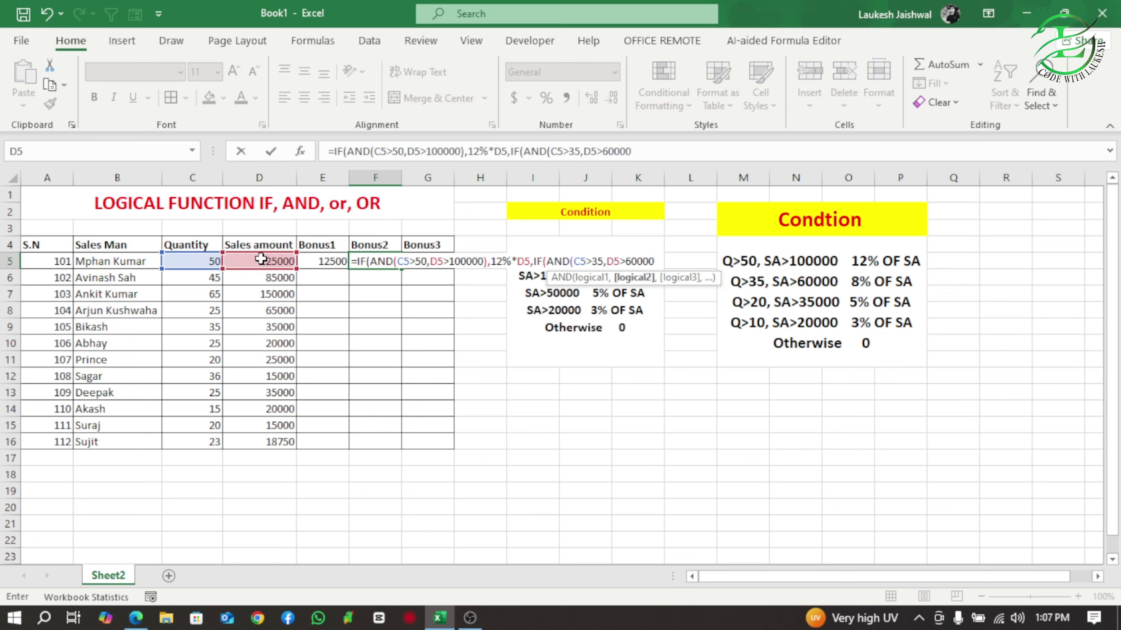
pyautogui.write(')')
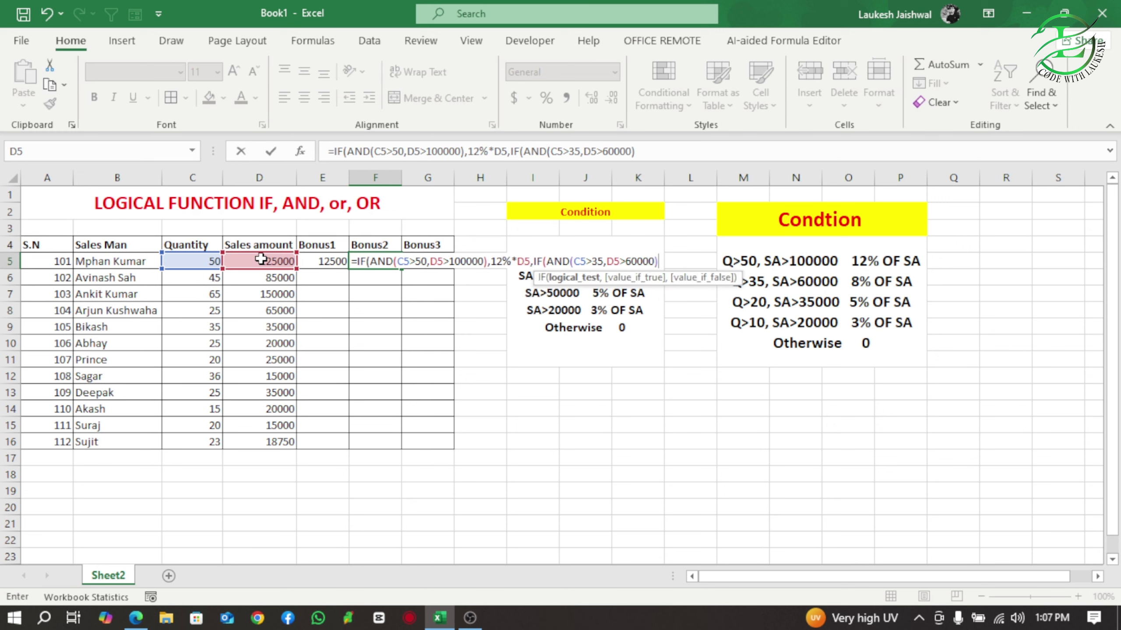
pyautogui.write(',')
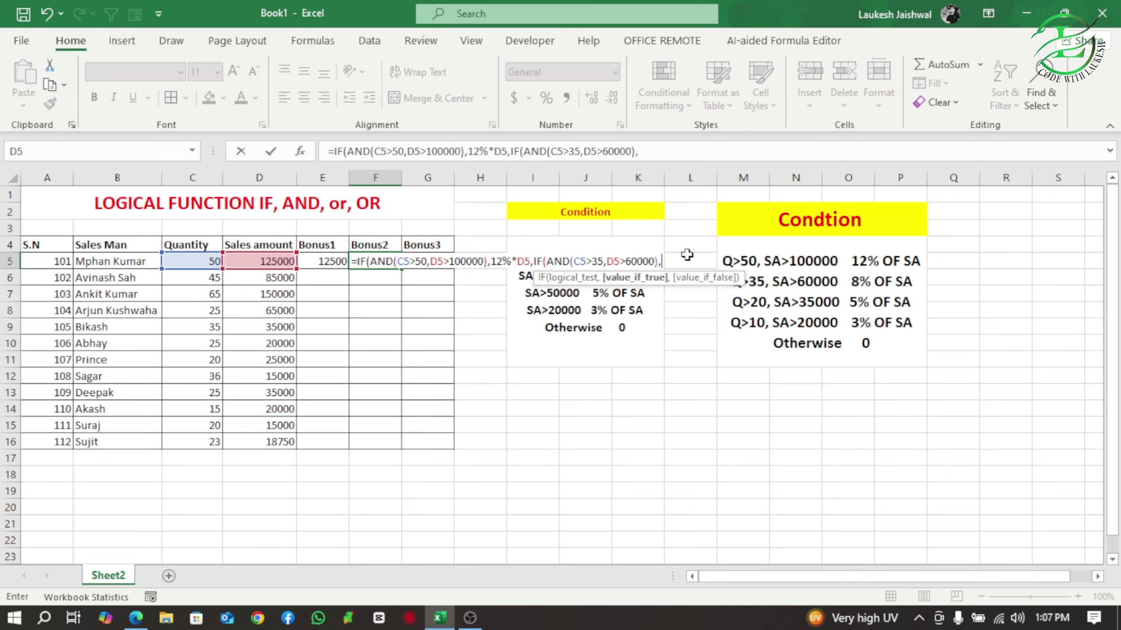
pyautogui.write('8%*')
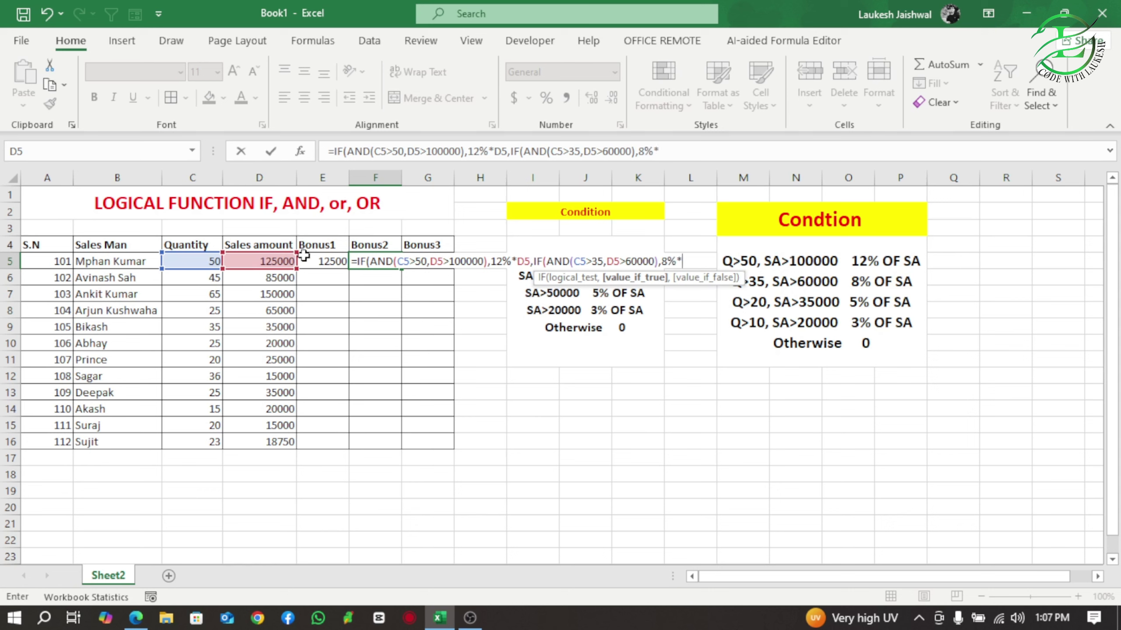
pyautogui.click(273, 260)
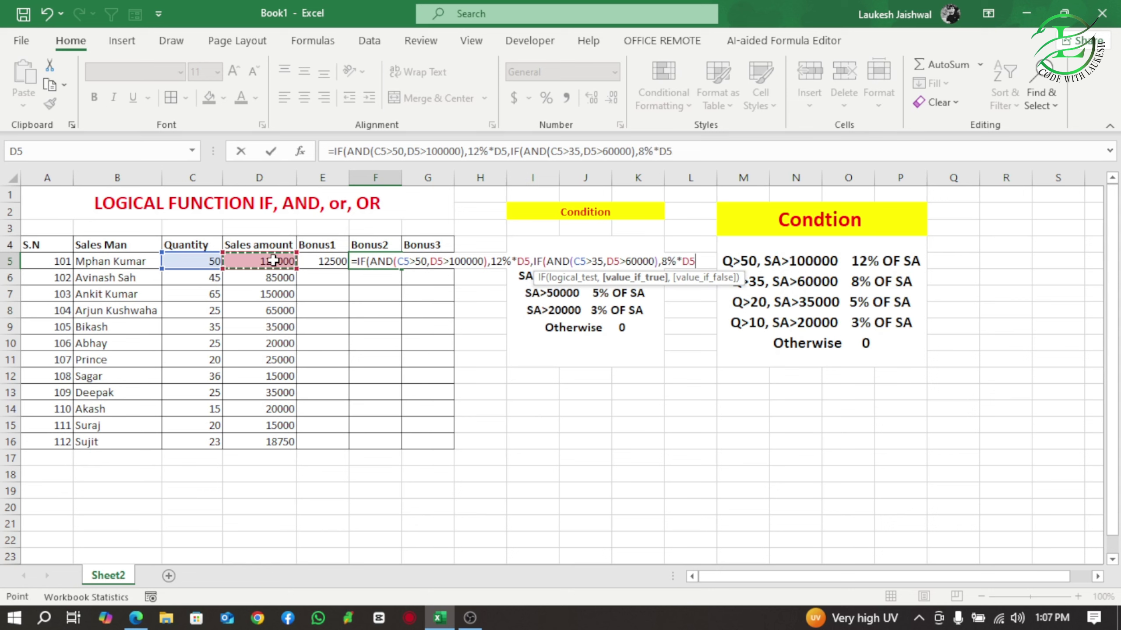
# - Nest a third IF in the Bonus2 formula, testing AND(C5>20,D5>35000) and returning 5%*D5
pyautogui.write(',')
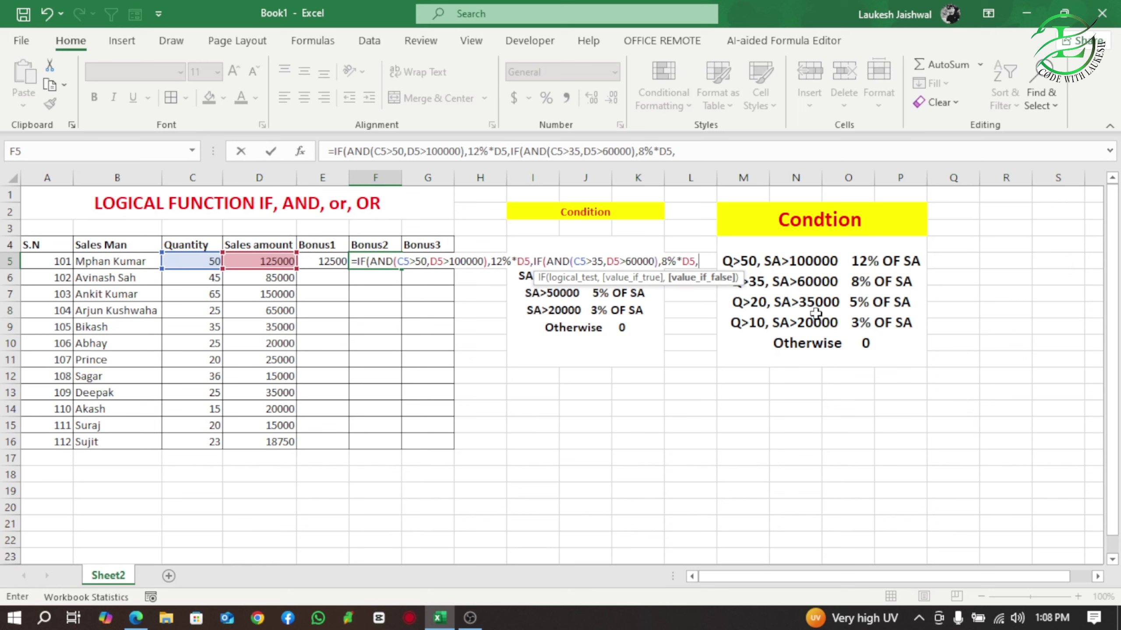
pyautogui.write('IF')
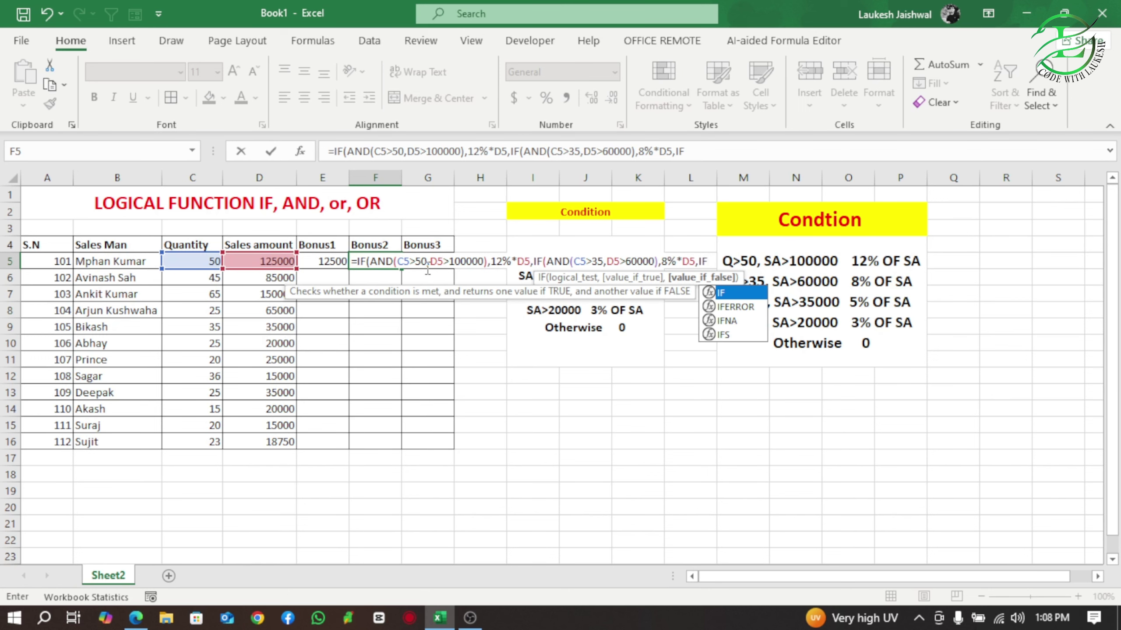
pyautogui.write('(AND(')
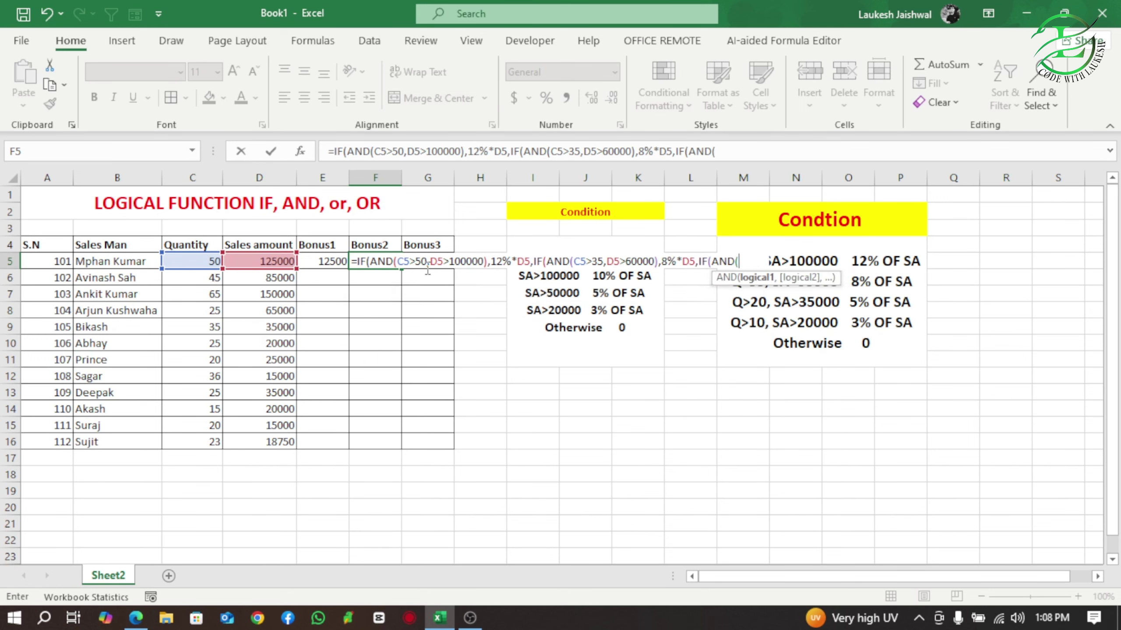
pyautogui.click(184, 259)
pyautogui.write('>')
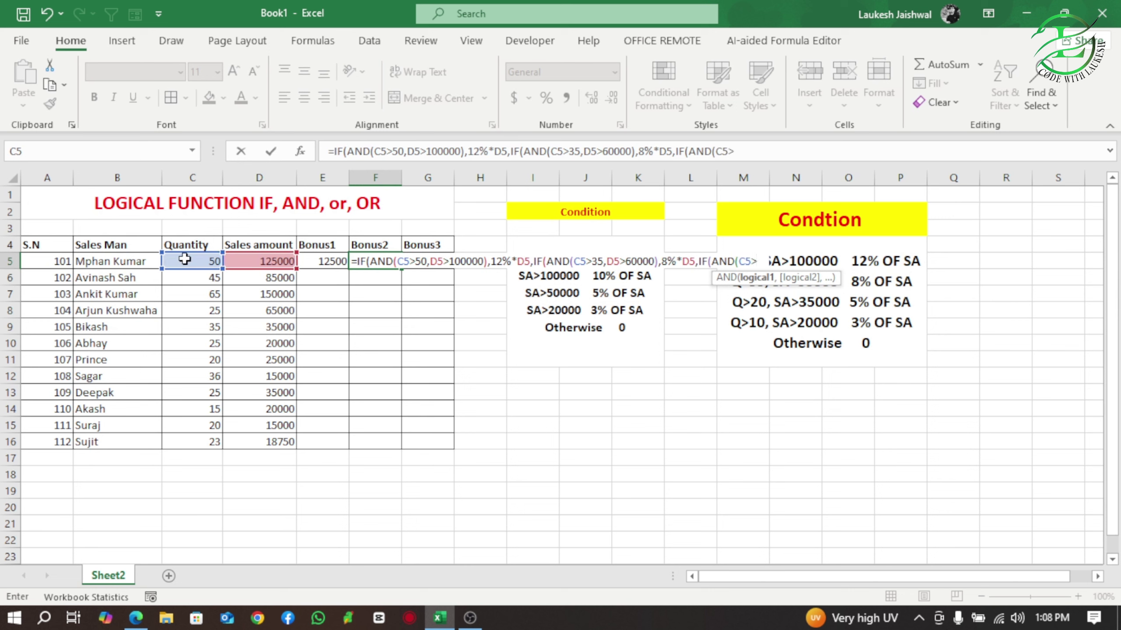
pyautogui.write('20,')
pyautogui.click(275, 261)
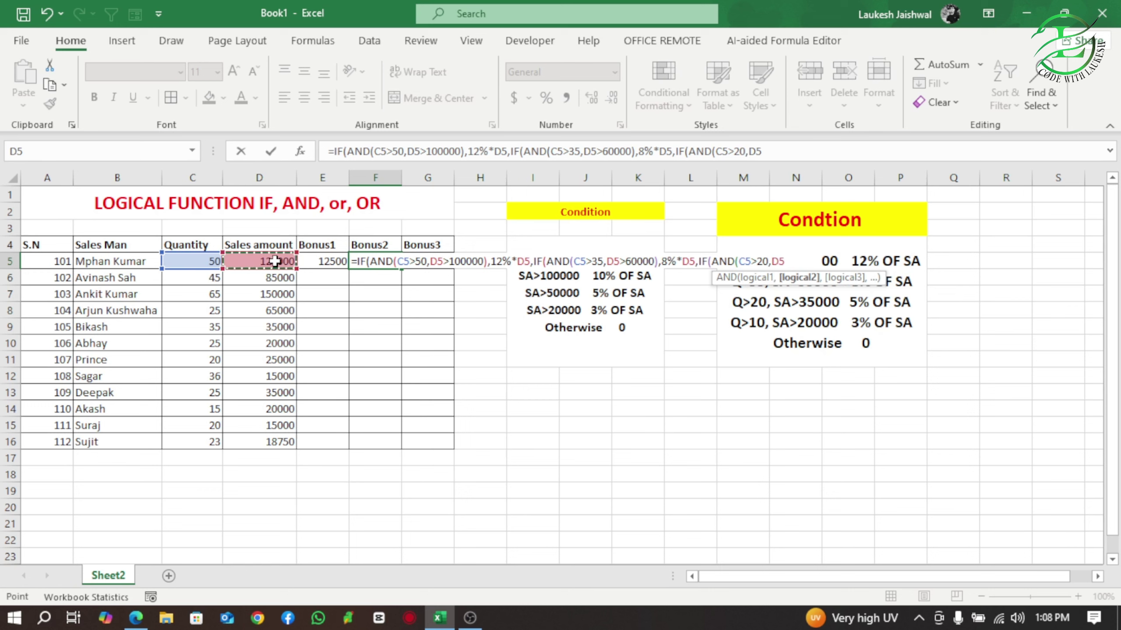
pyautogui.write('>350000')
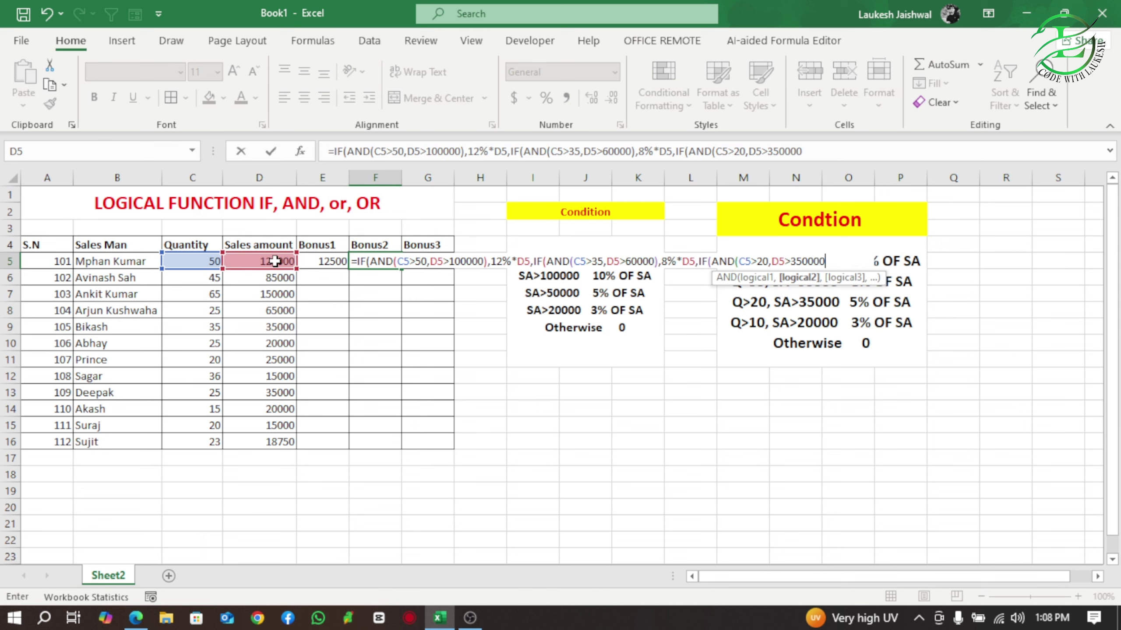
pyautogui.press('BackSpace')
pyautogui.write('),')
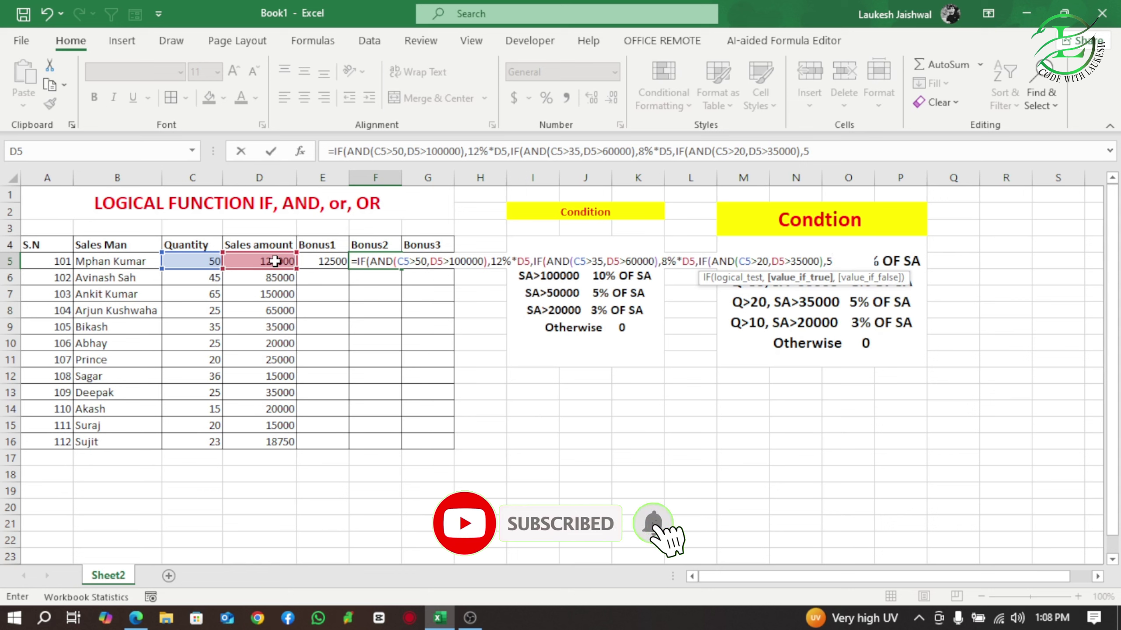
pyautogui.write('5%')
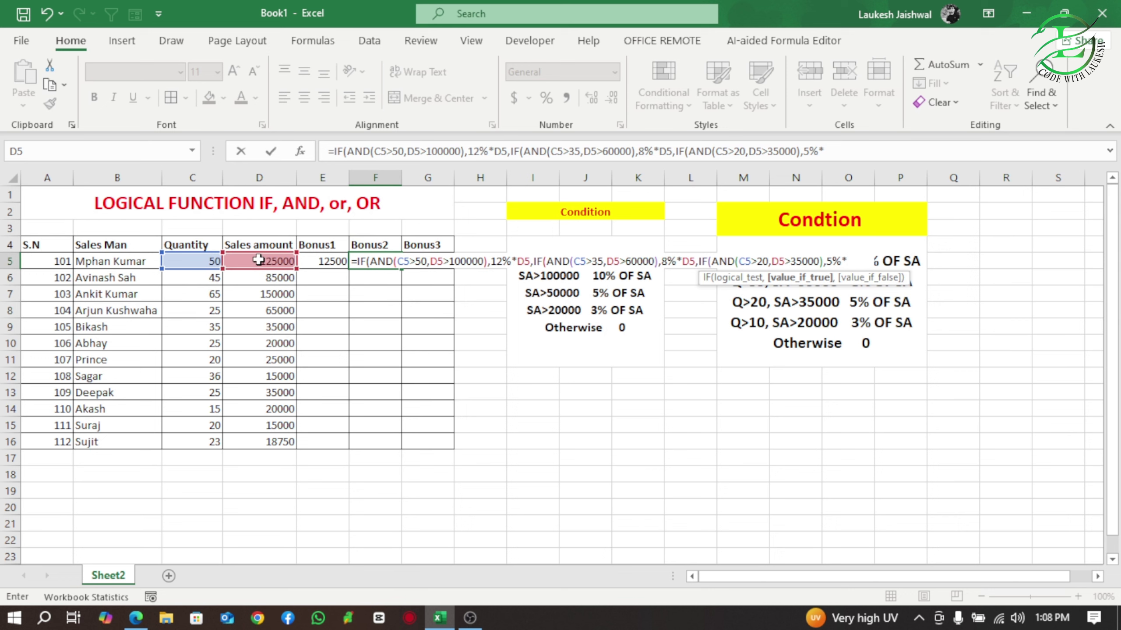
pyautogui.write('*')
pyautogui.click(259, 260)
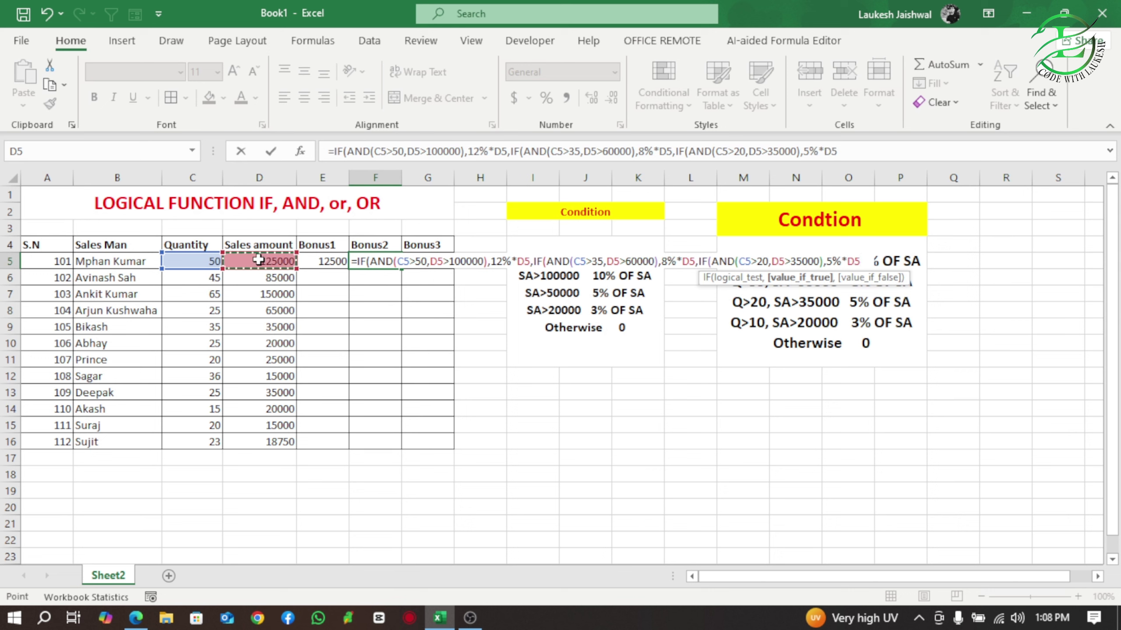
# - Nest a fourth IF as the value-if-false argument in the Bonus2 formula, with the conditions C5>10,D5>20000
pyautogui.write(',')
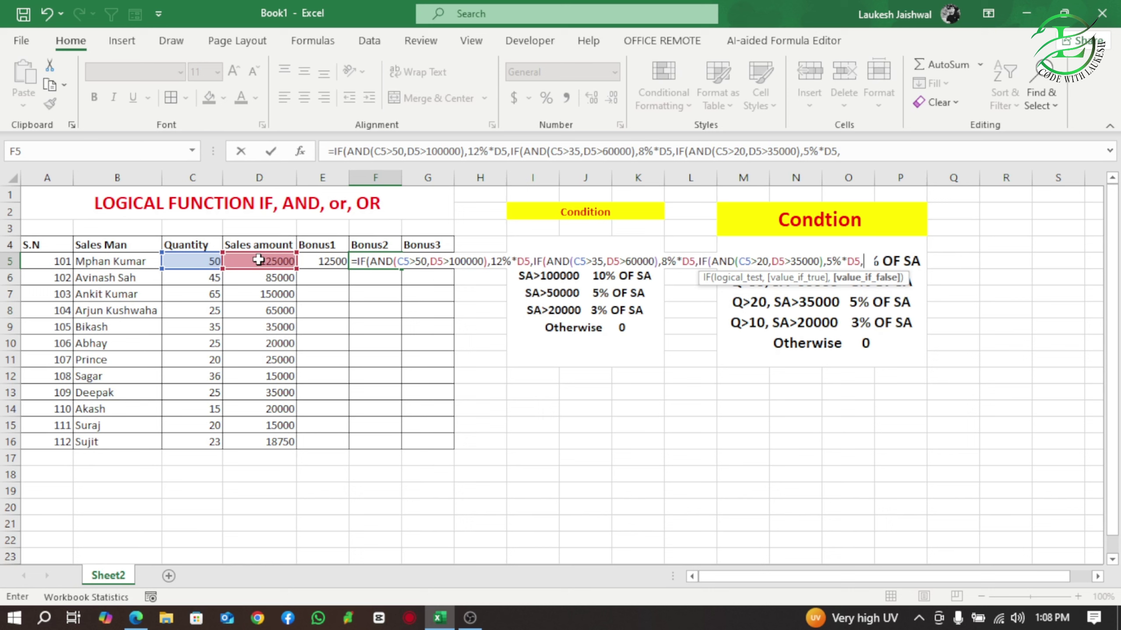
pyautogui.write('IF(')
pyautogui.click(194, 260)
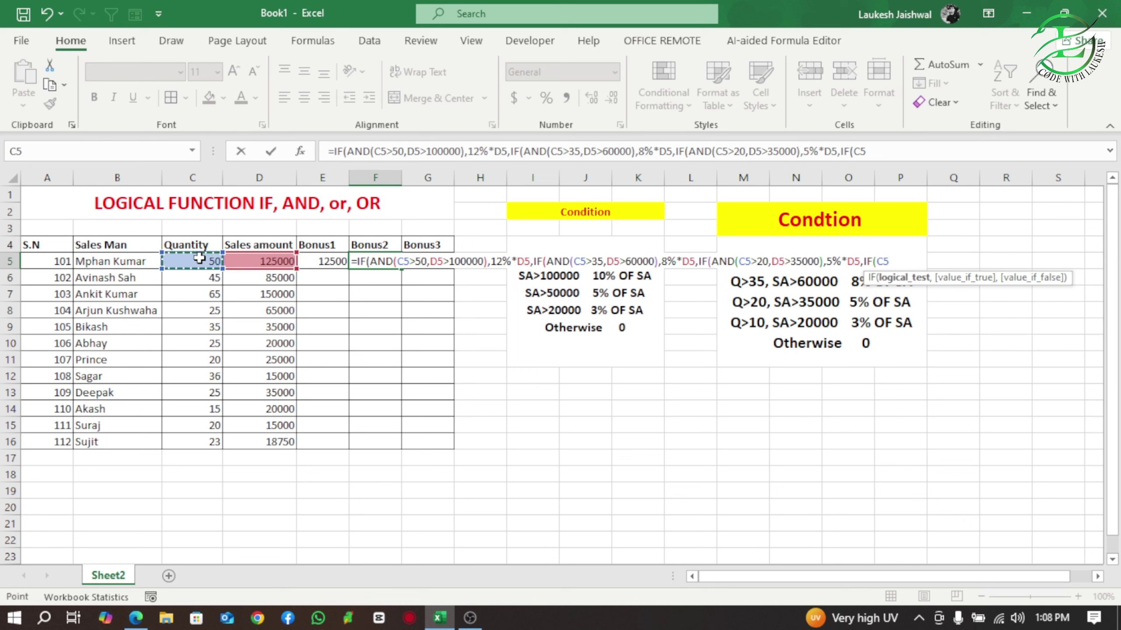
pyautogui.write('>10,')
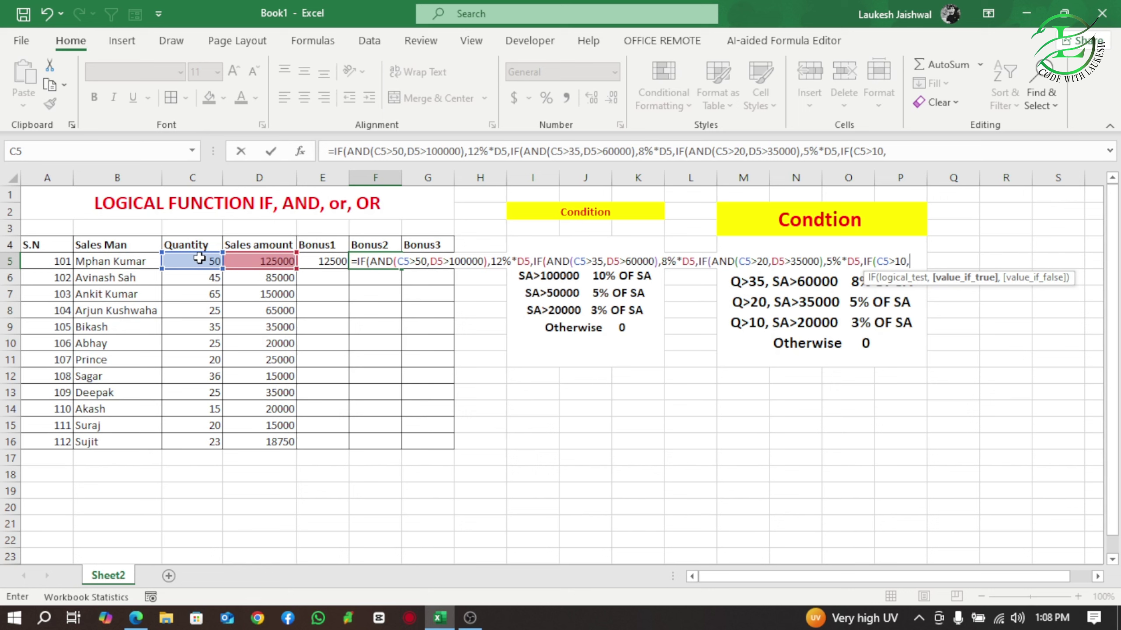
pyautogui.click(268, 262)
pyautogui.write('>')
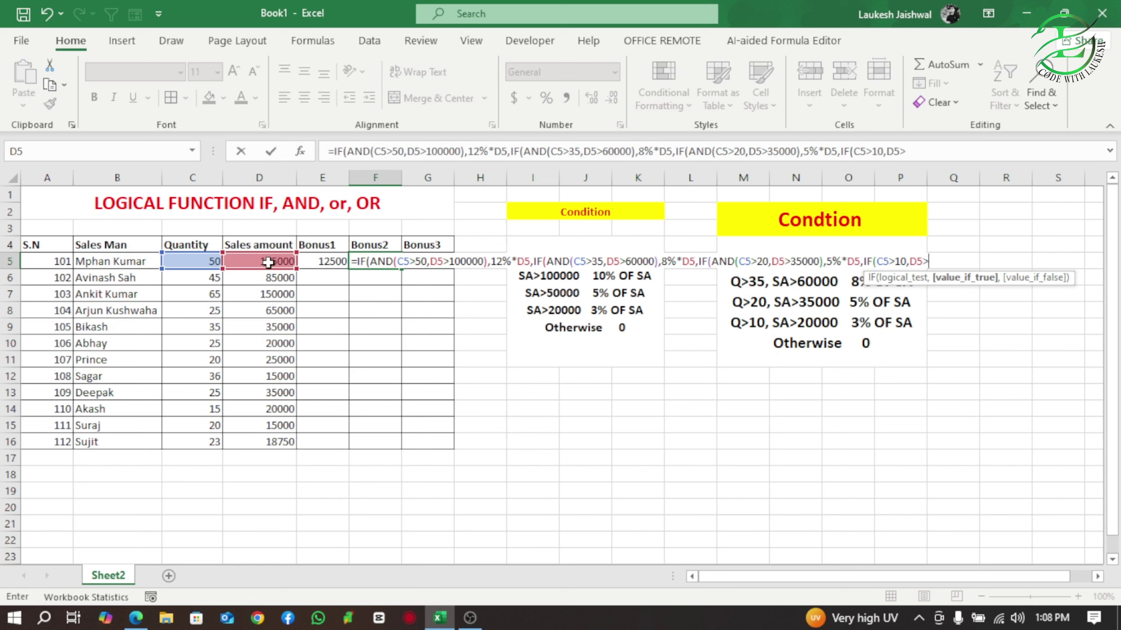
pyautogui.write('20000),')
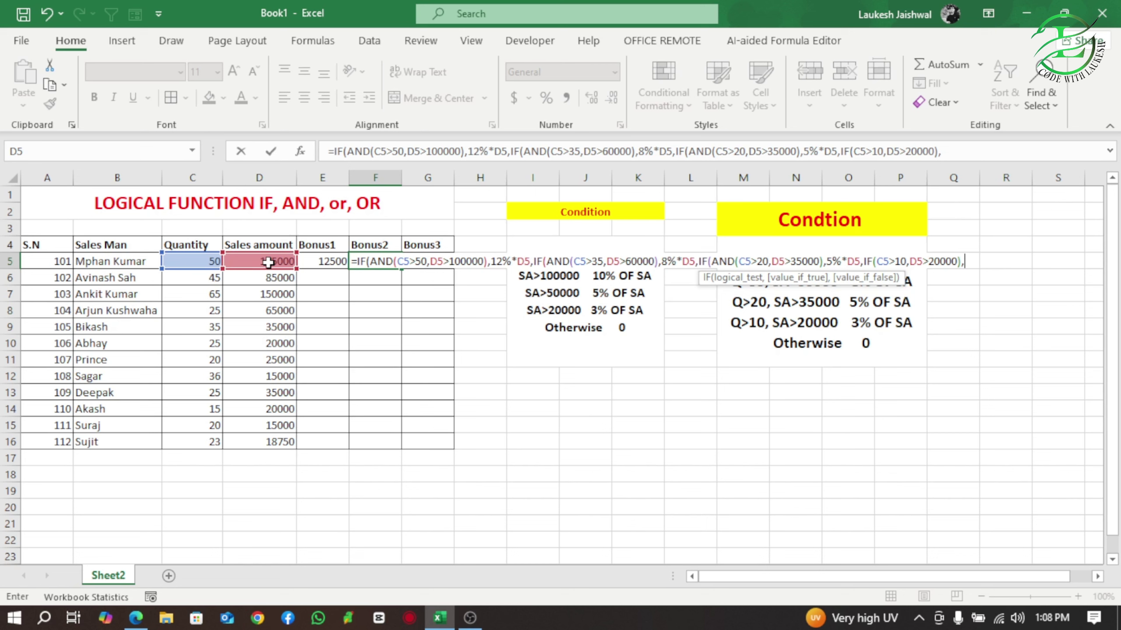
# - Return 3%*D5 from the fourth IF and 0 otherwise, then close all brackets and try to enter the formula
pyautogui.write('3')
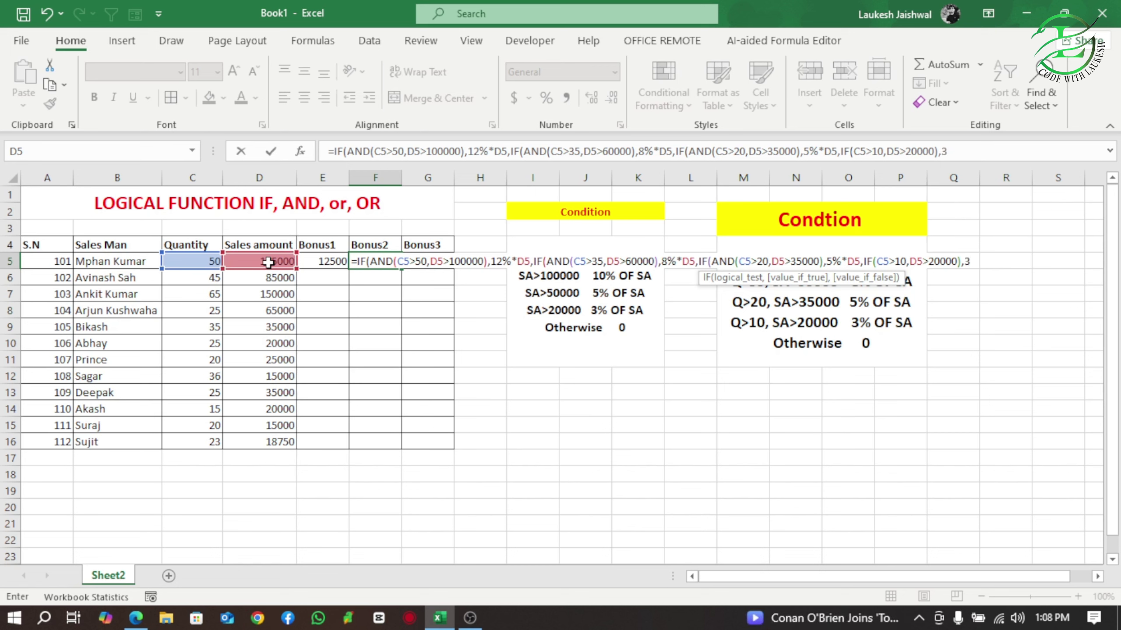
pyautogui.write('%*')
pyautogui.click(268, 262)
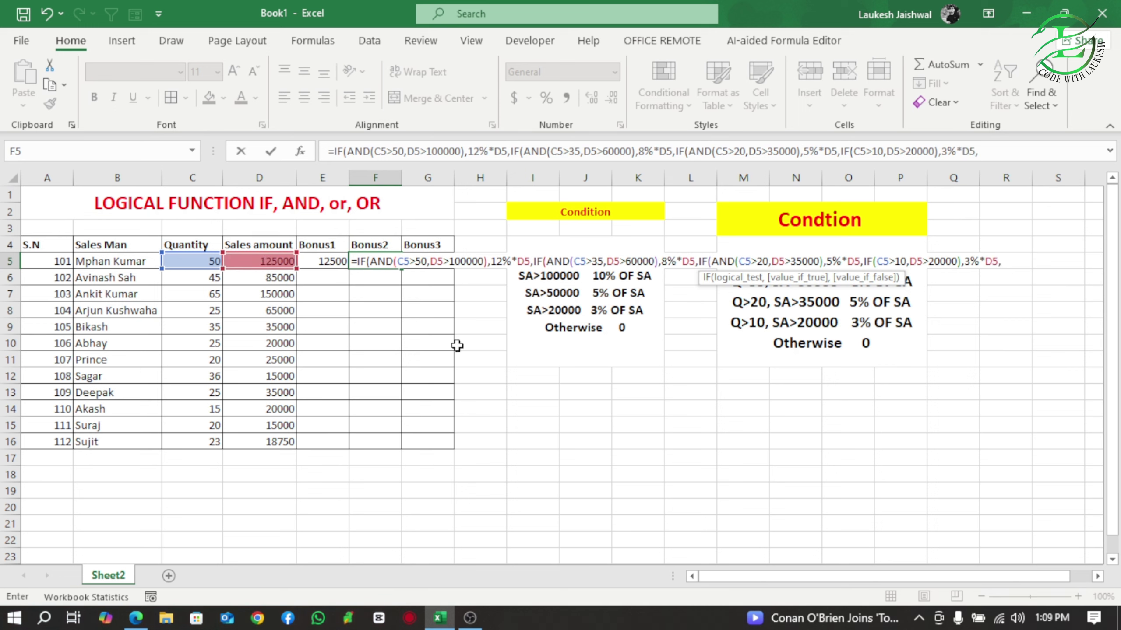
pyautogui.write(',0)))')
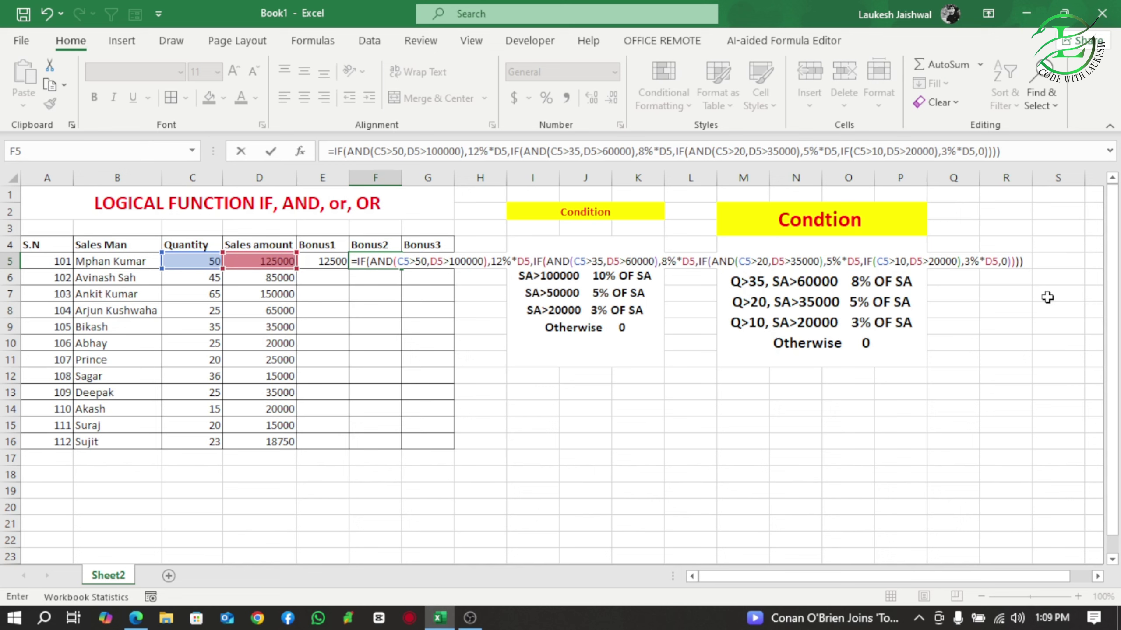
pyautogui.press('Return')
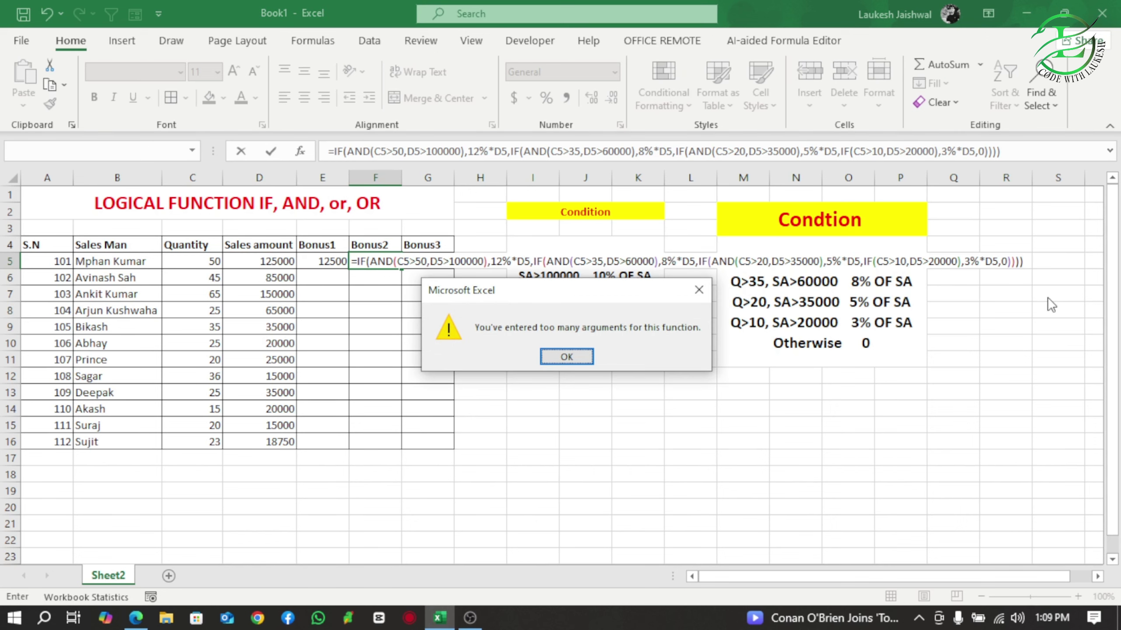
pyautogui.press('Return')
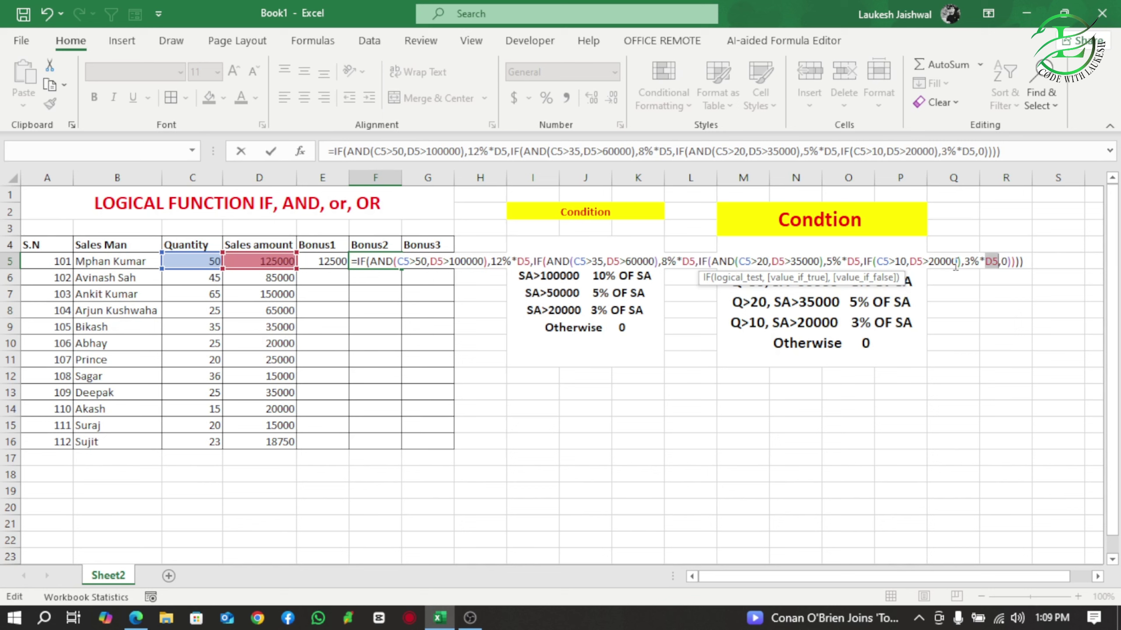
# - Insert the missing AND function around the fourth IF's conditions C5>10,D5>20000 and enter the Bonus2 formula in F5
pyautogui.click(878, 262)
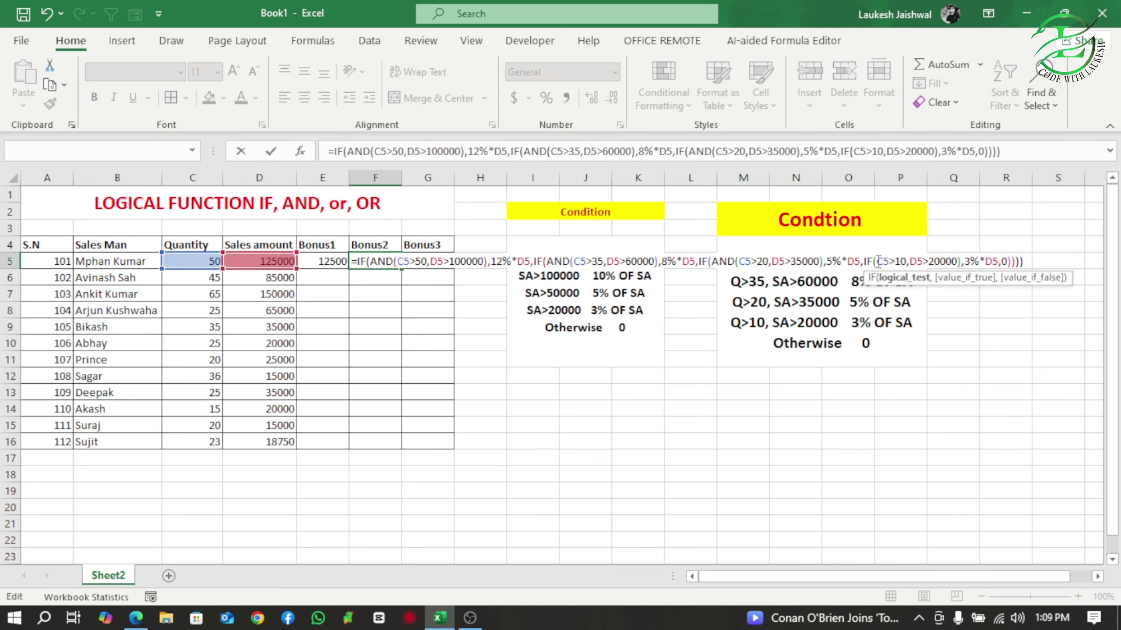
pyautogui.write('AND(')
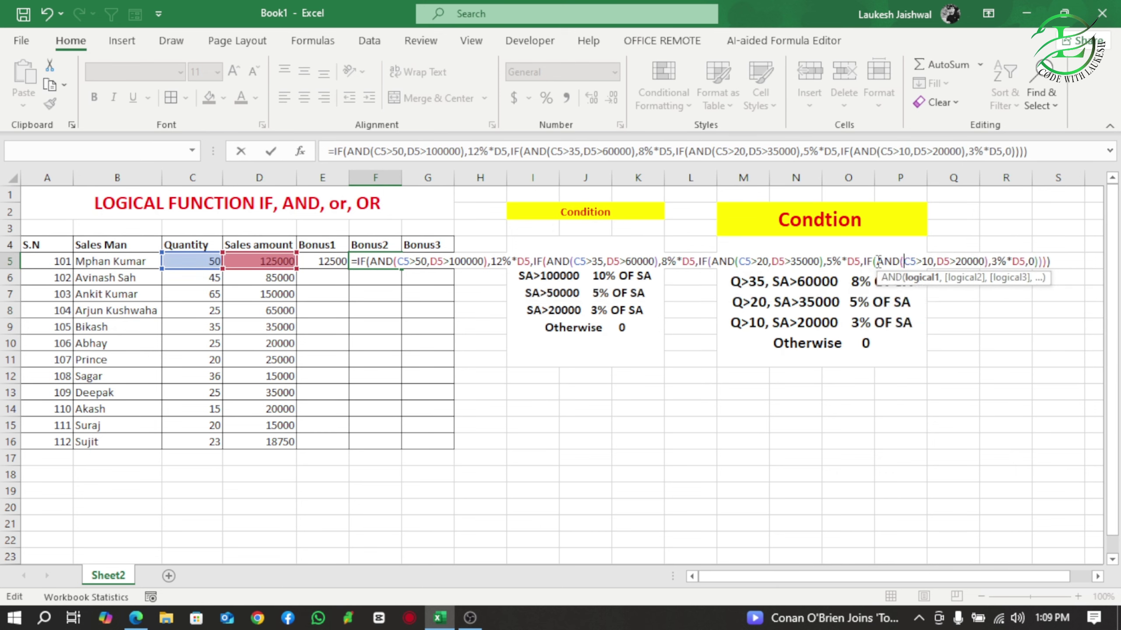
pyautogui.press('Return')
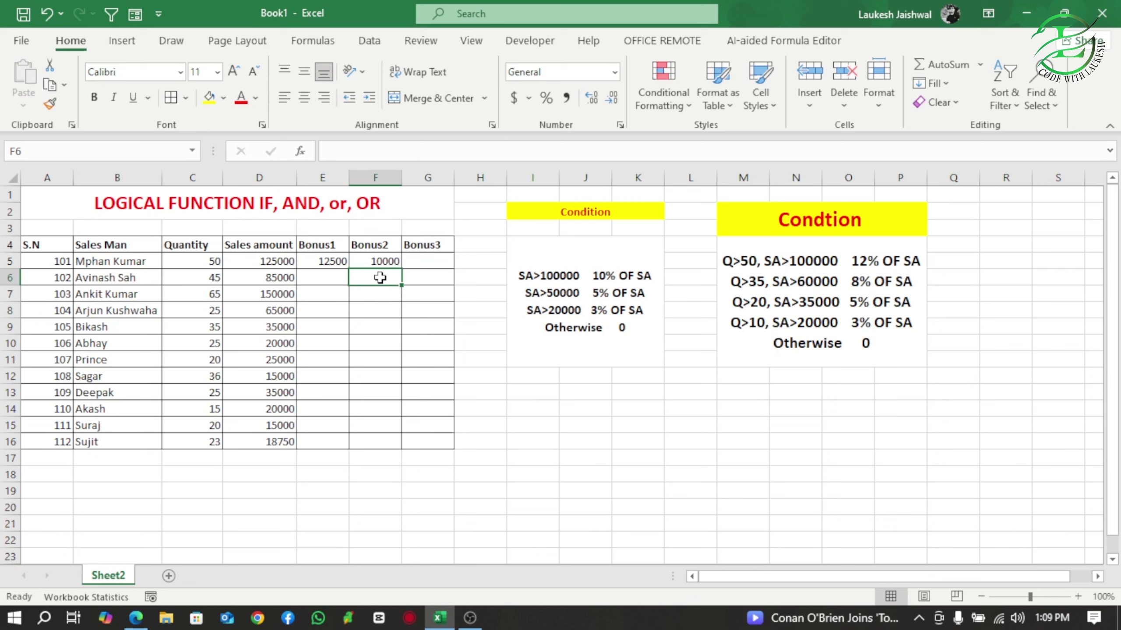
pyautogui.click(386, 260)
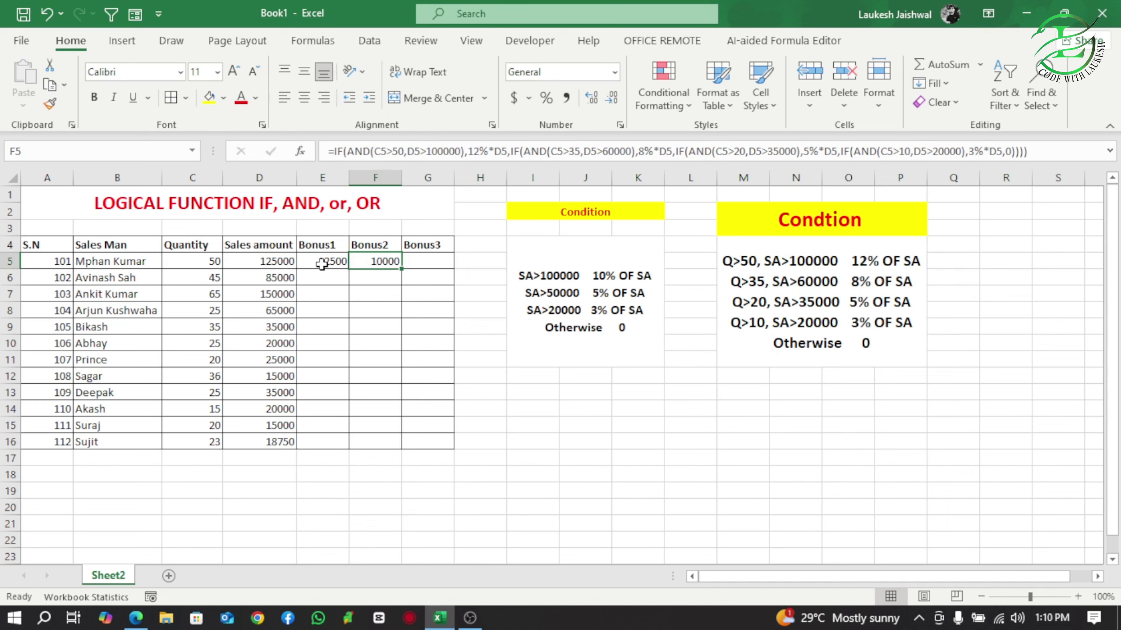
# - Calculate a check value in cell J15 with the formula =D5*8%
pyautogui.click(575, 431)
pyautogui.write('=')
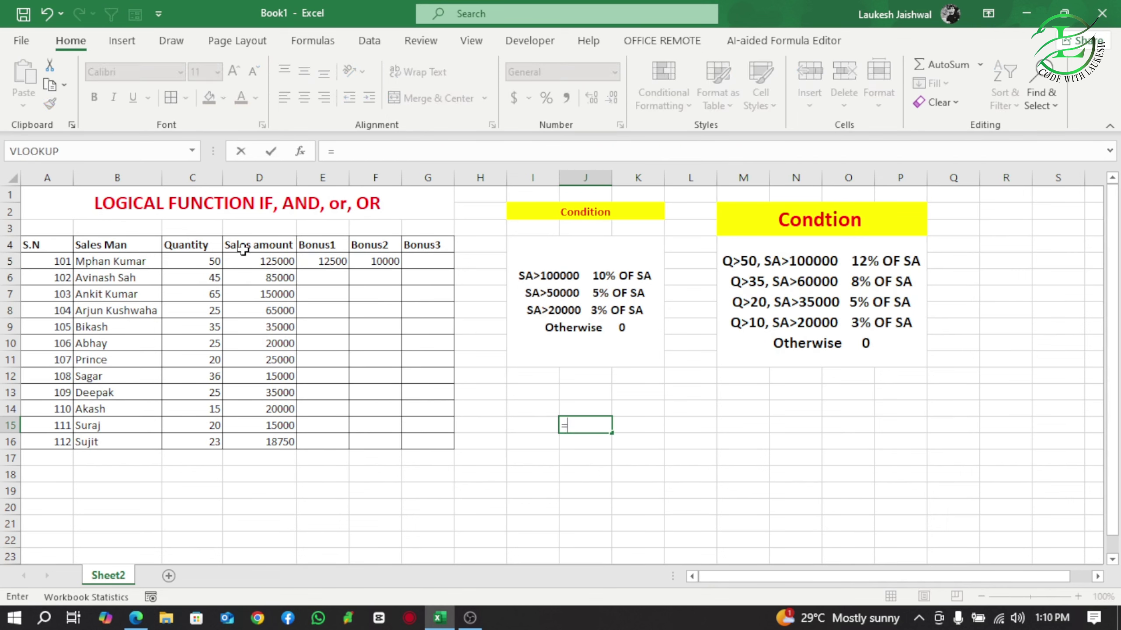
pyautogui.click(254, 260)
pyautogui.write('*8%')
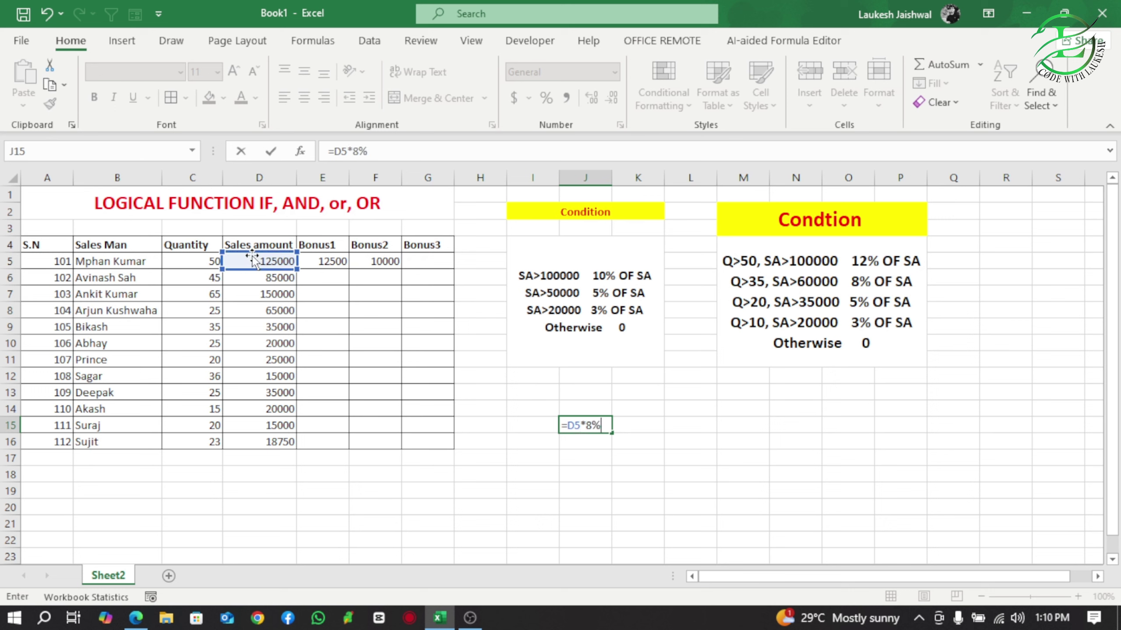
pyautogui.press('Return')
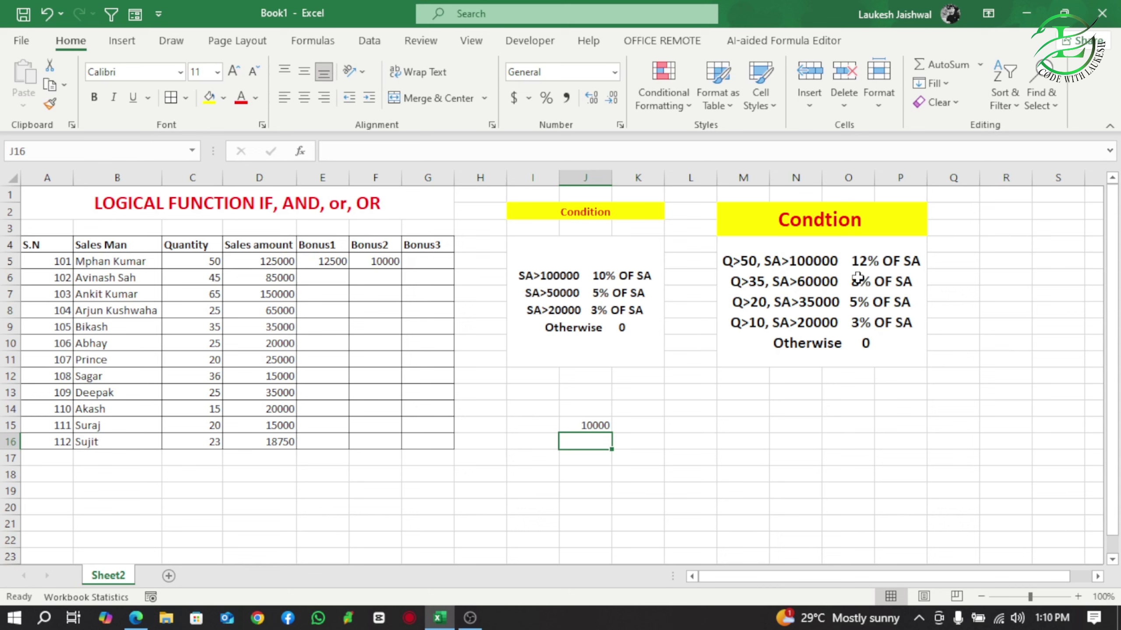
# - Set the first salesperson's quantity in C5 to 51 to test the Bonus2 formula
pyautogui.doubleClick(221, 262)
pyautogui.doubleClick(216, 261)
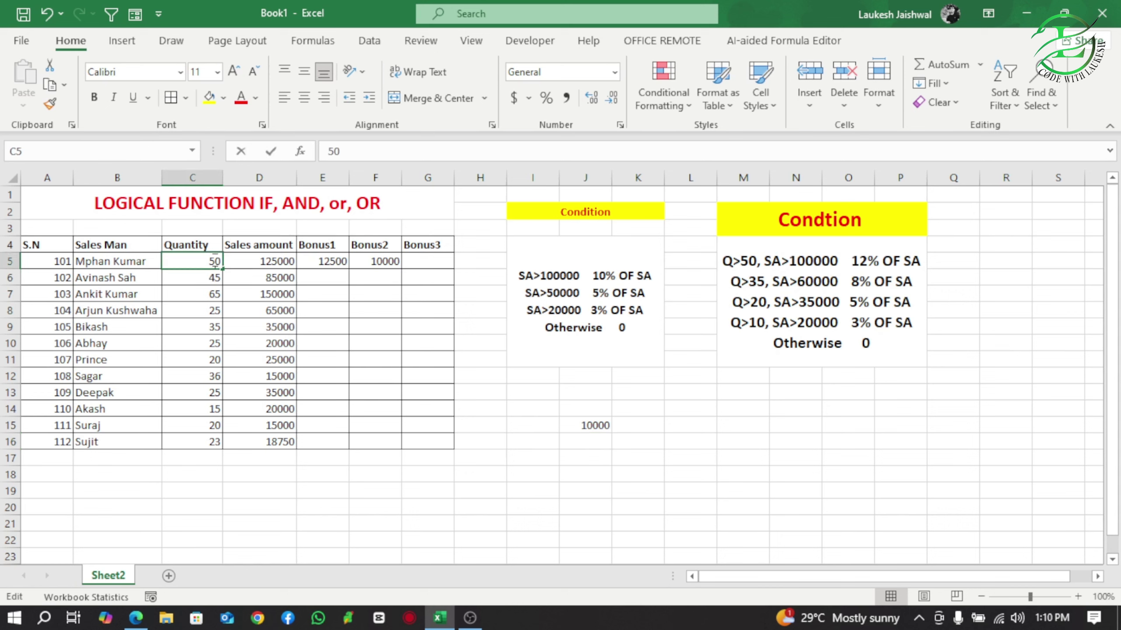
pyautogui.press('BackSpace')
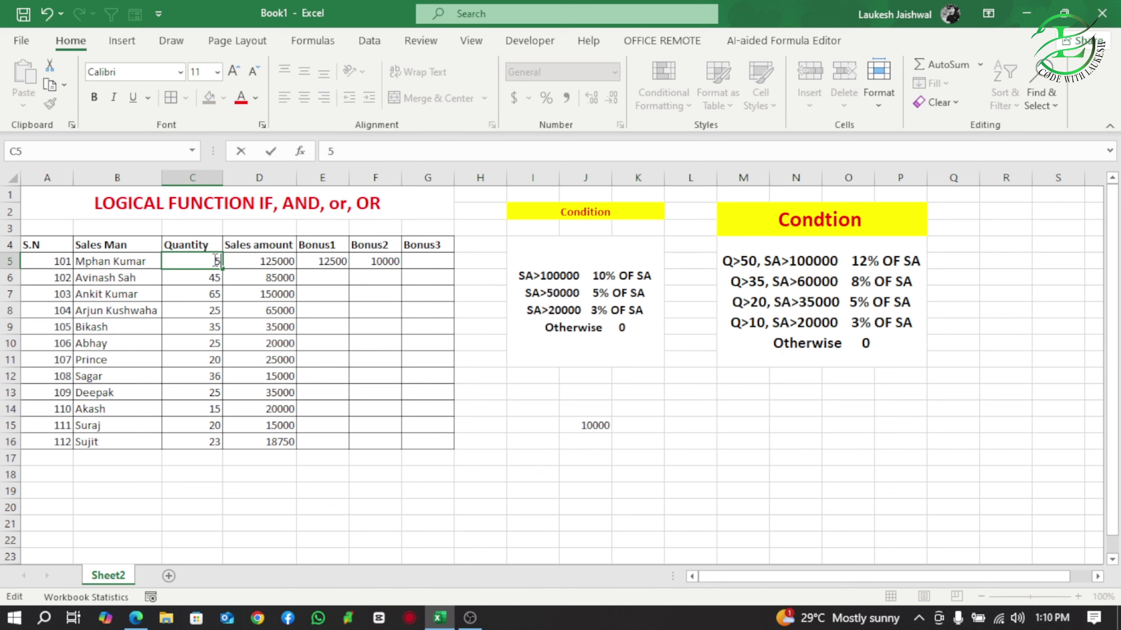
pyautogui.write('1')
pyautogui.press('Return')
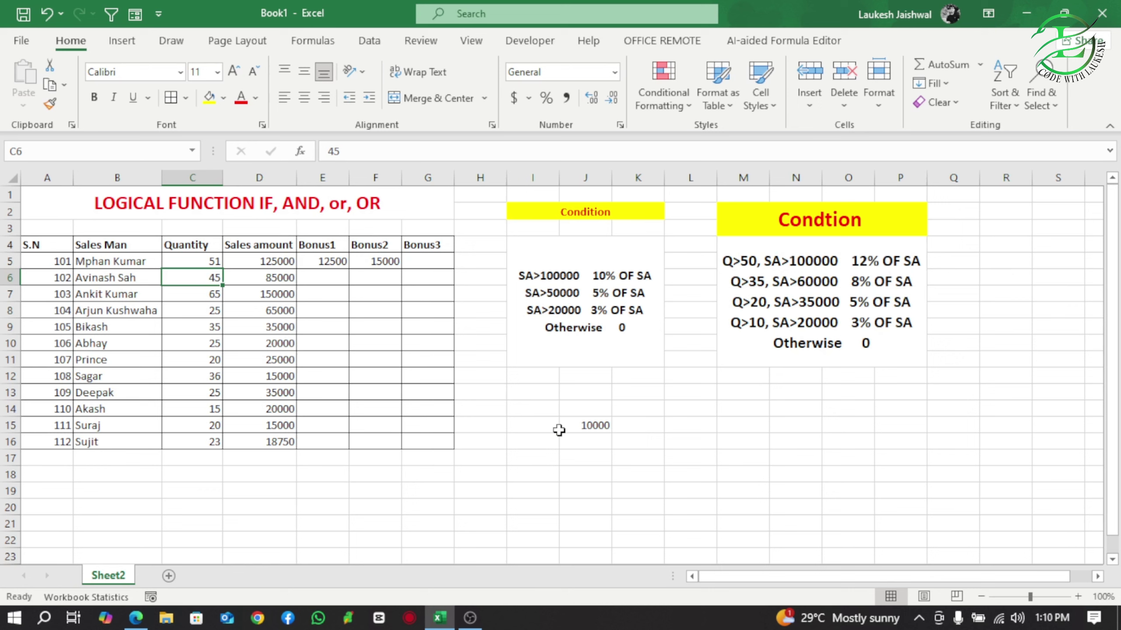
# - Change the percentage in the J15 check formula to 12%, making it =D5*12%
pyautogui.click(588, 424)
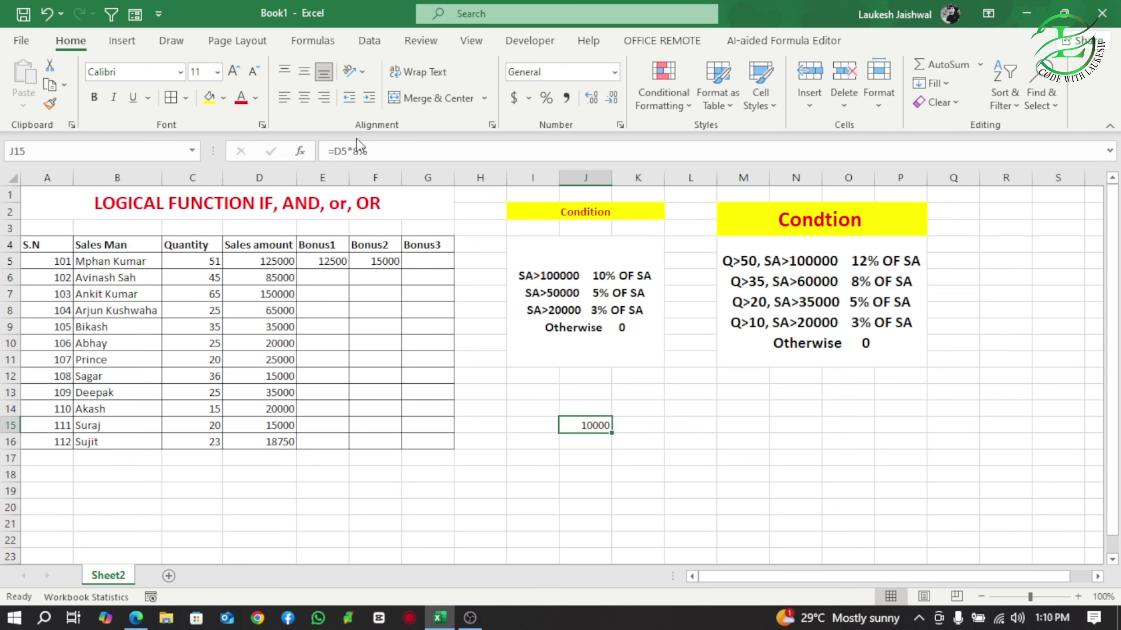
pyautogui.click(360, 151)
pyautogui.press('BackSpace')
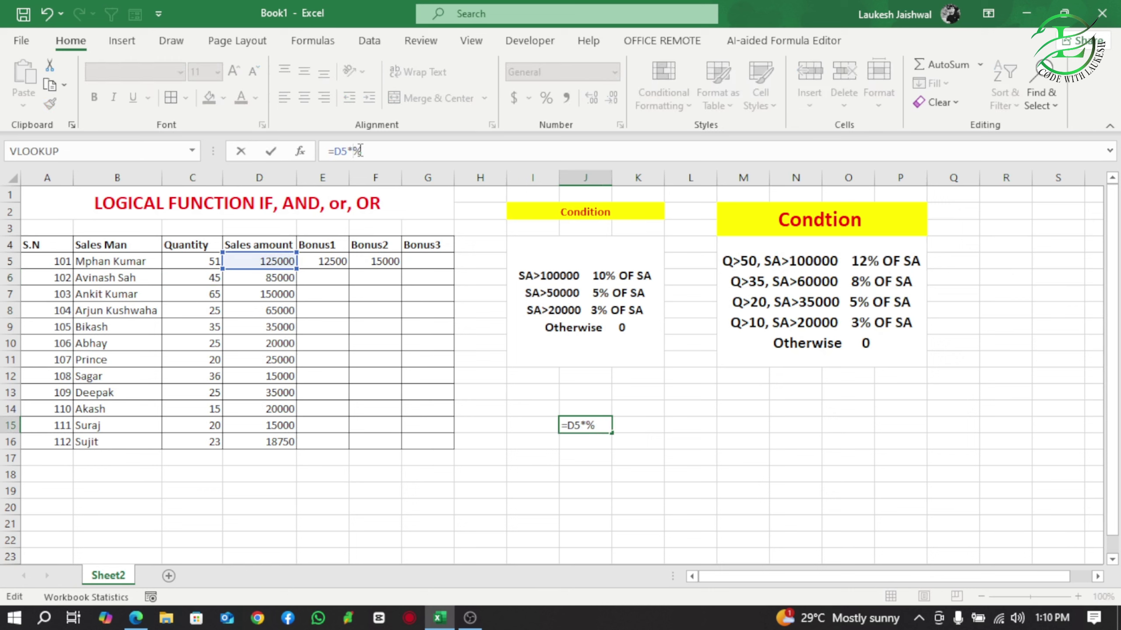
pyautogui.write('12')
pyautogui.press('Return')
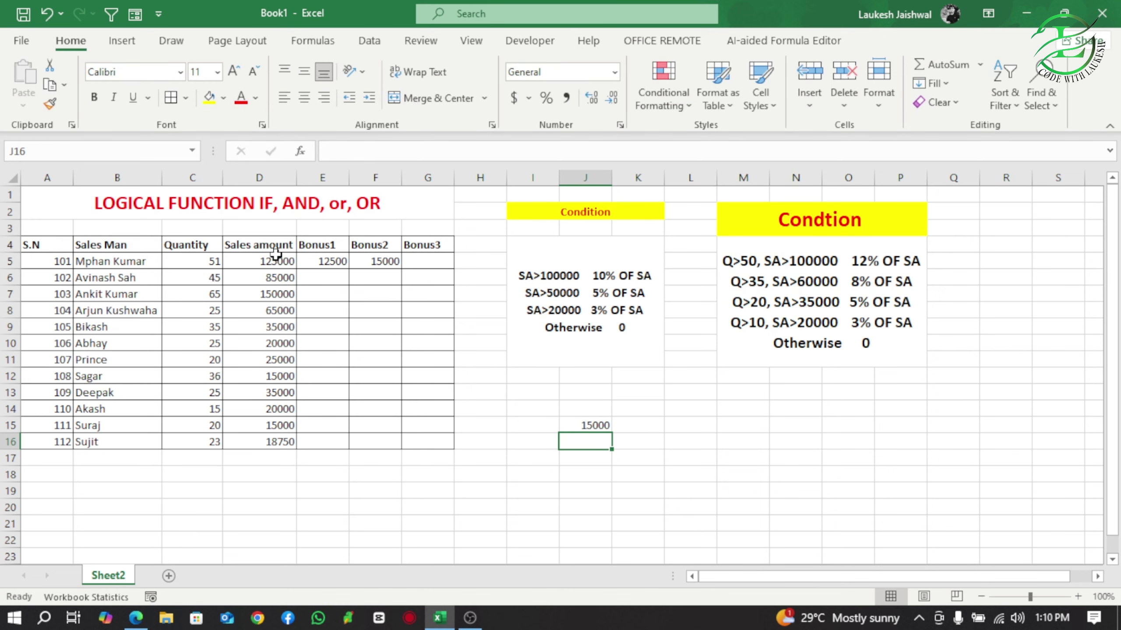
# - Restore the first salesperson's quantity in C5 to 50
pyautogui.click(212, 261)
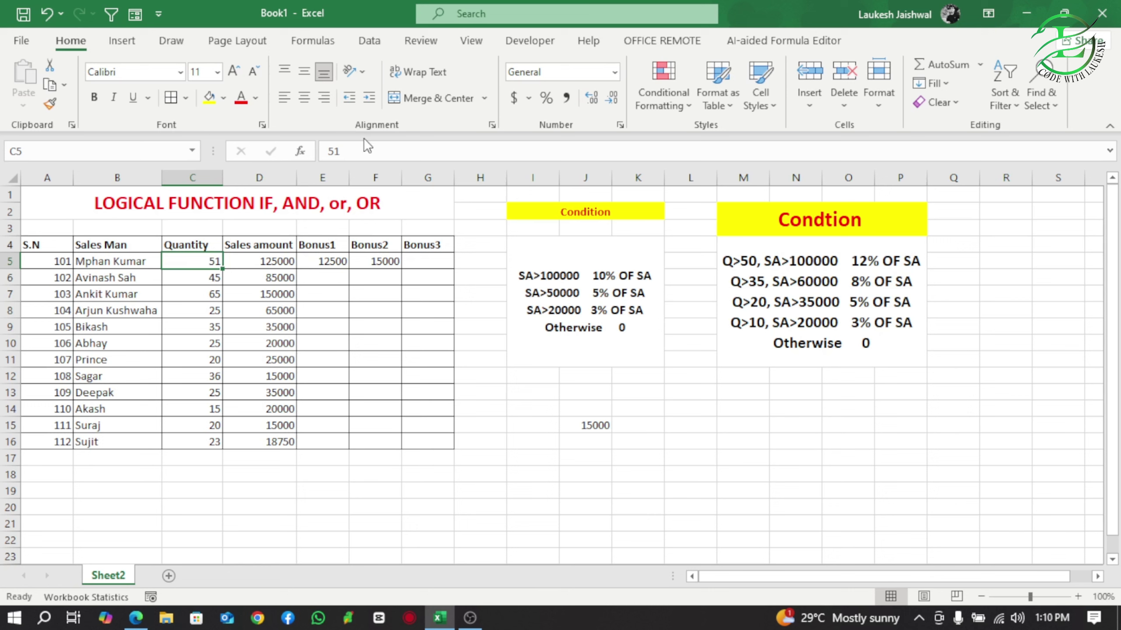
pyautogui.click(352, 151)
pyautogui.press('BackSpace')
pyautogui.write('0')
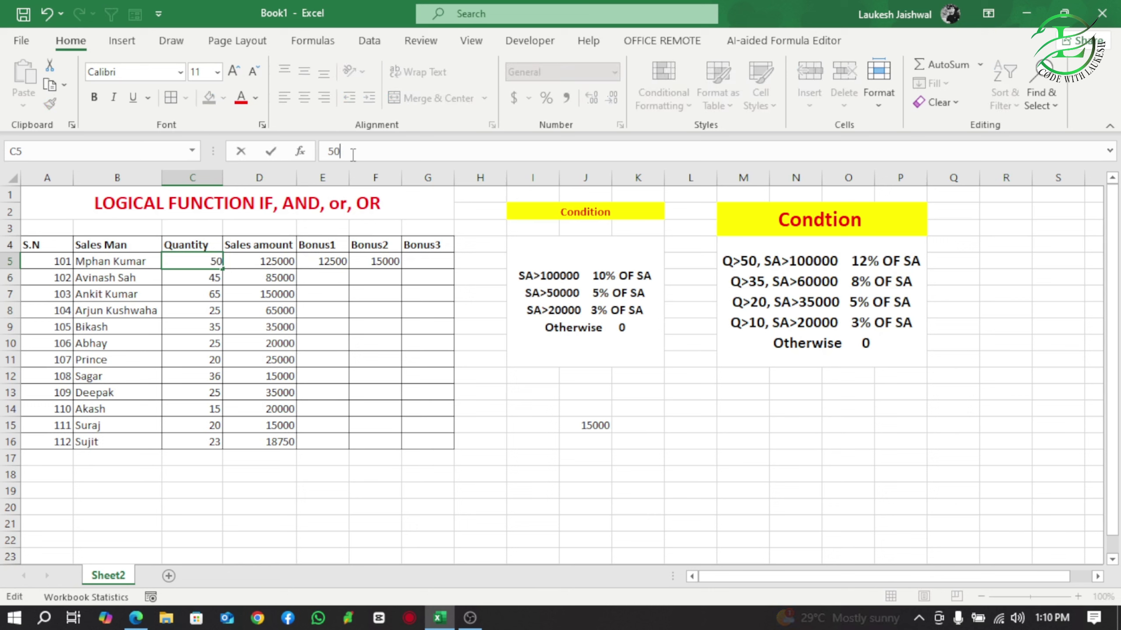
pyautogui.press('Return')
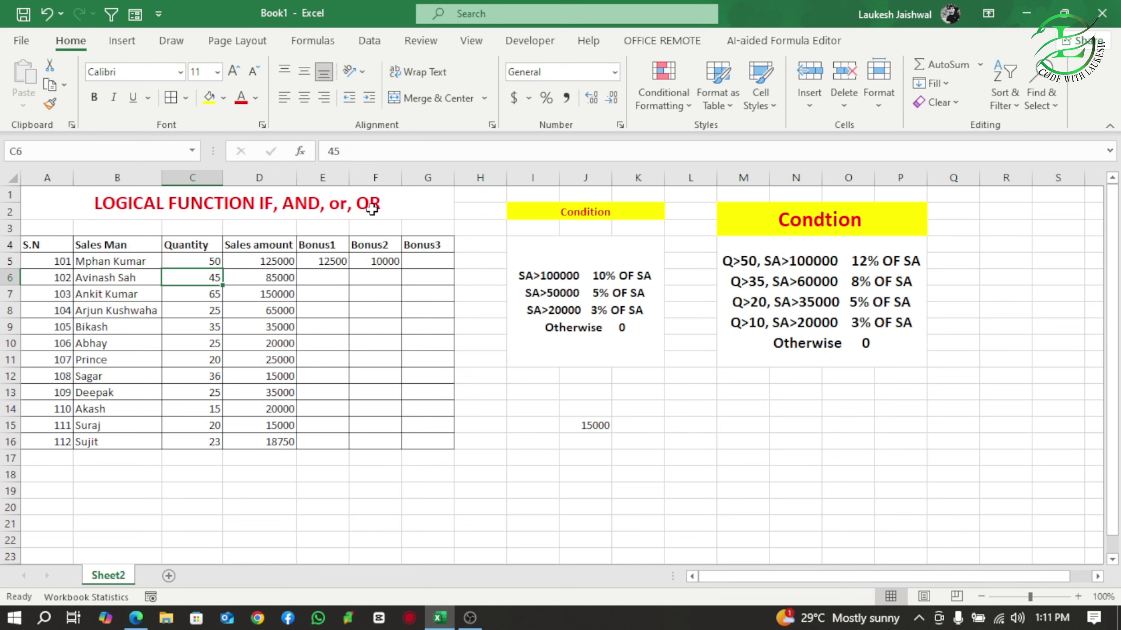
# - Copy the full Bonus2 formula text from F5 into the Bonus3 cell G5, keeping the same C5 and D5 references
pyautogui.click(377, 256)
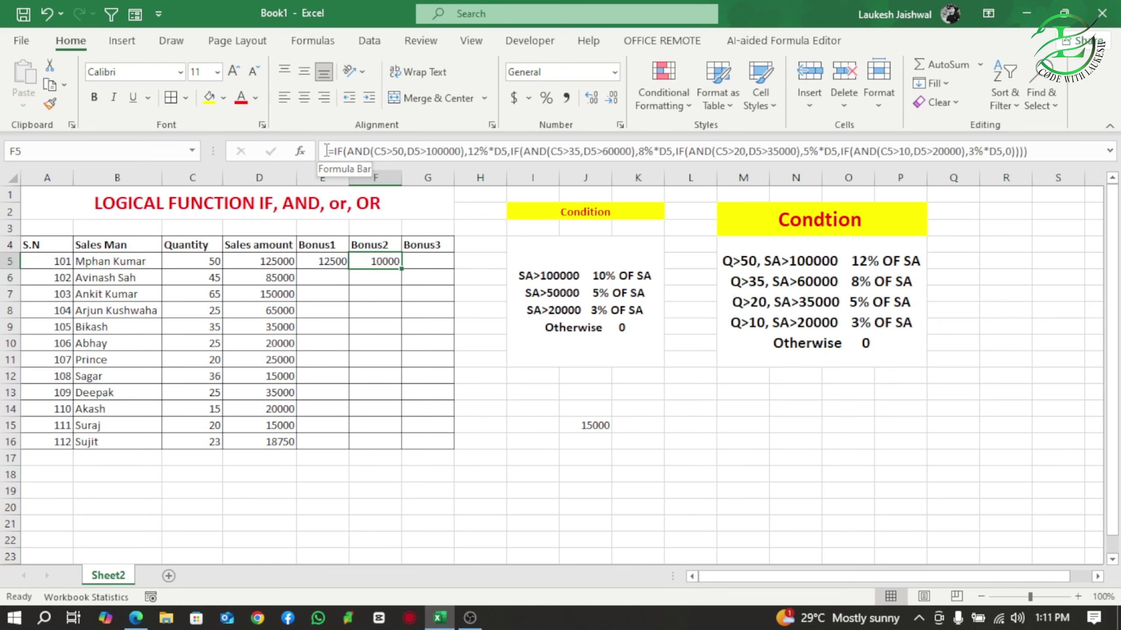
pyautogui.click(540, 151)
pyautogui.moveTo(607, 140); pyautogui.dragTo(1070, 144)
pyautogui.hotkey('ctrl', 'c')
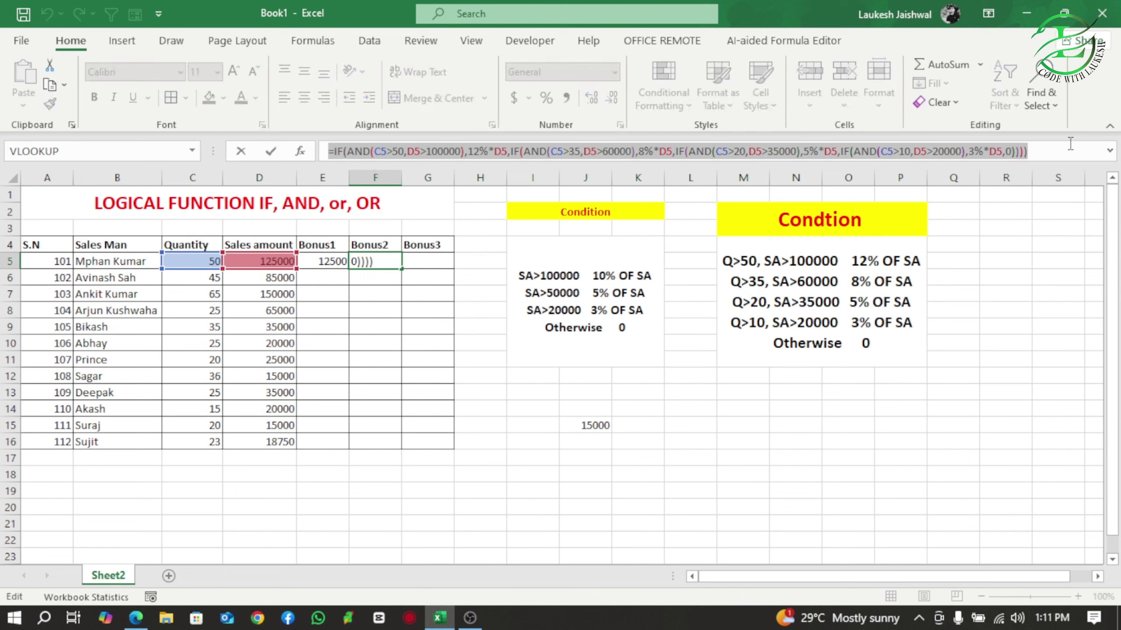
pyautogui.press('Return')
pyautogui.press('Up')
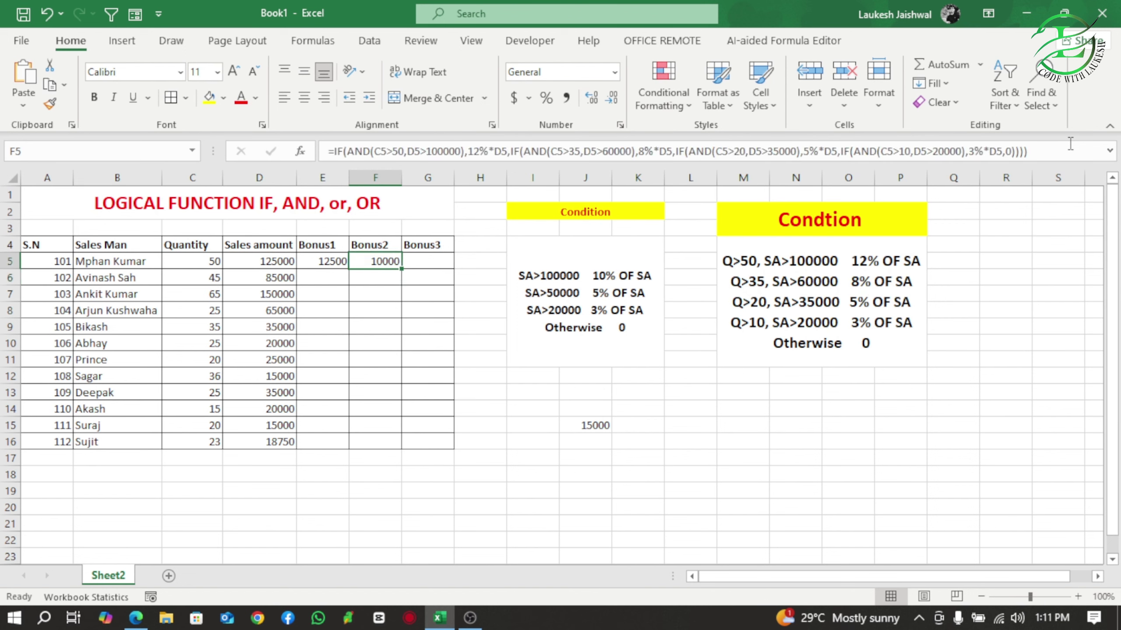
pyautogui.press('Right')
pyautogui.click(1070, 144)
pyautogui.hotkey('ctrl', 'v')
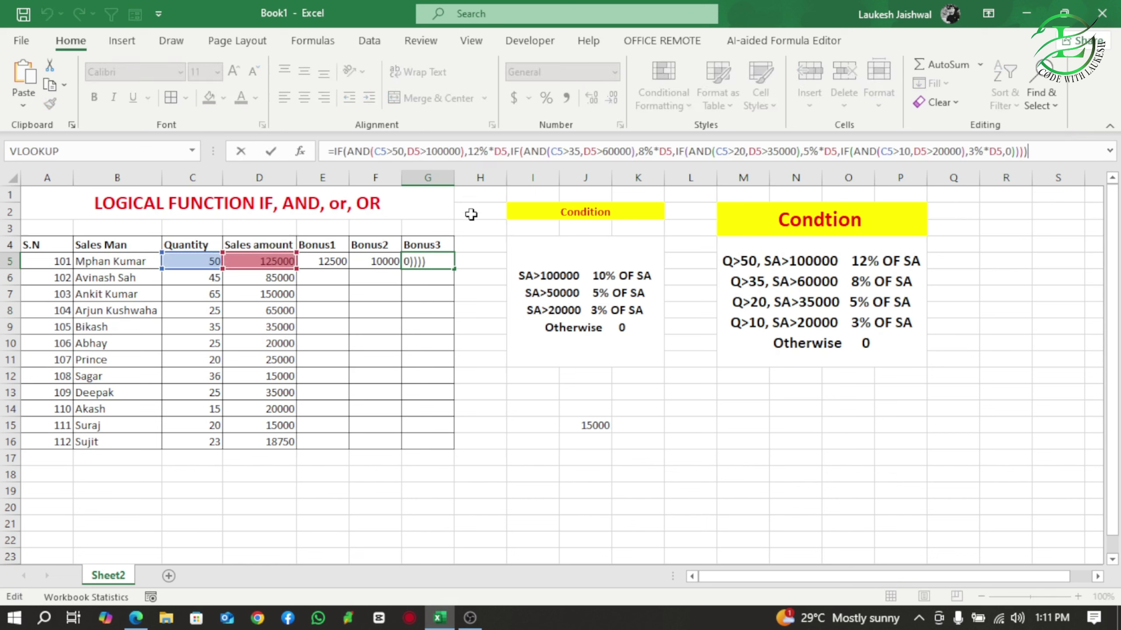
# - Replace AND with OR in the first IF of the Bonus3 formula, giving OR(C5>50,D5>100000)
pyautogui.click(436, 263)
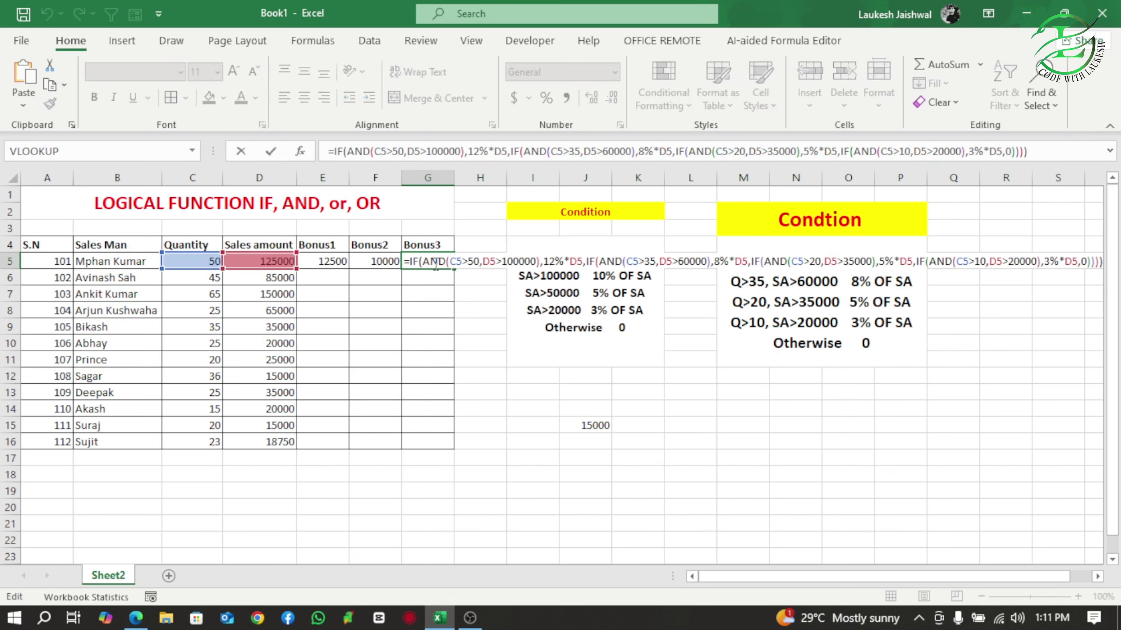
pyautogui.press('BackSpace')
pyautogui.press('BackSpace')
pyautogui.press('BackSpace')
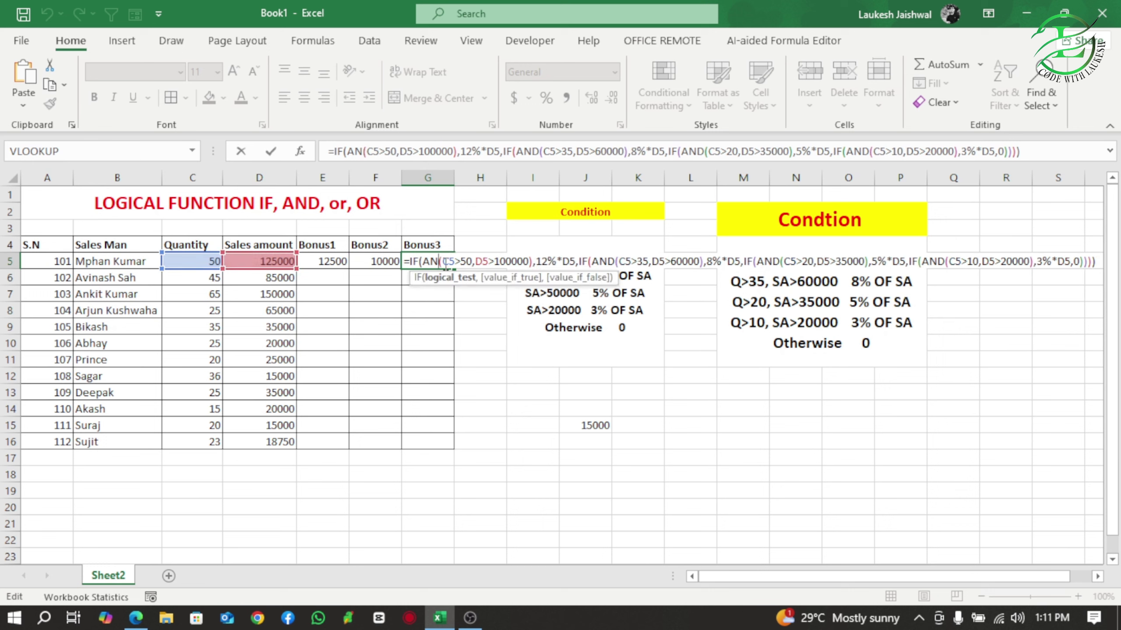
pyautogui.write('OR')
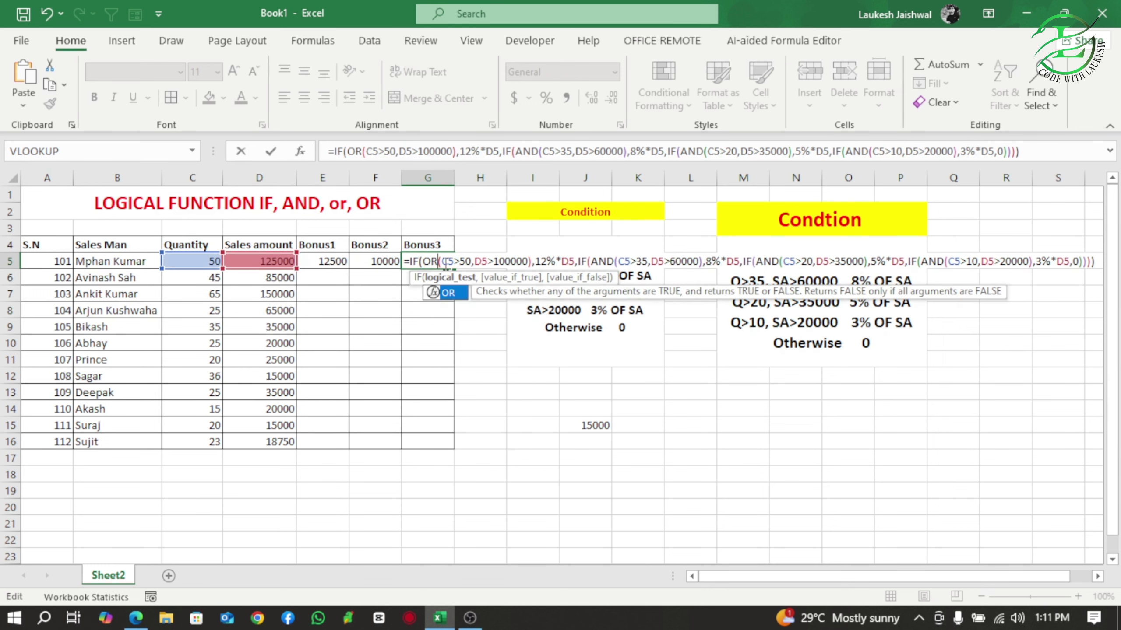
# - Replace AND with OR in the second IF of the Bonus3 formula, giving OR(C5>35,D5>60000)
pyautogui.click(613, 261)
pyautogui.press('BackSpace')
pyautogui.press('BackSpace')
pyautogui.press('BackSpace')
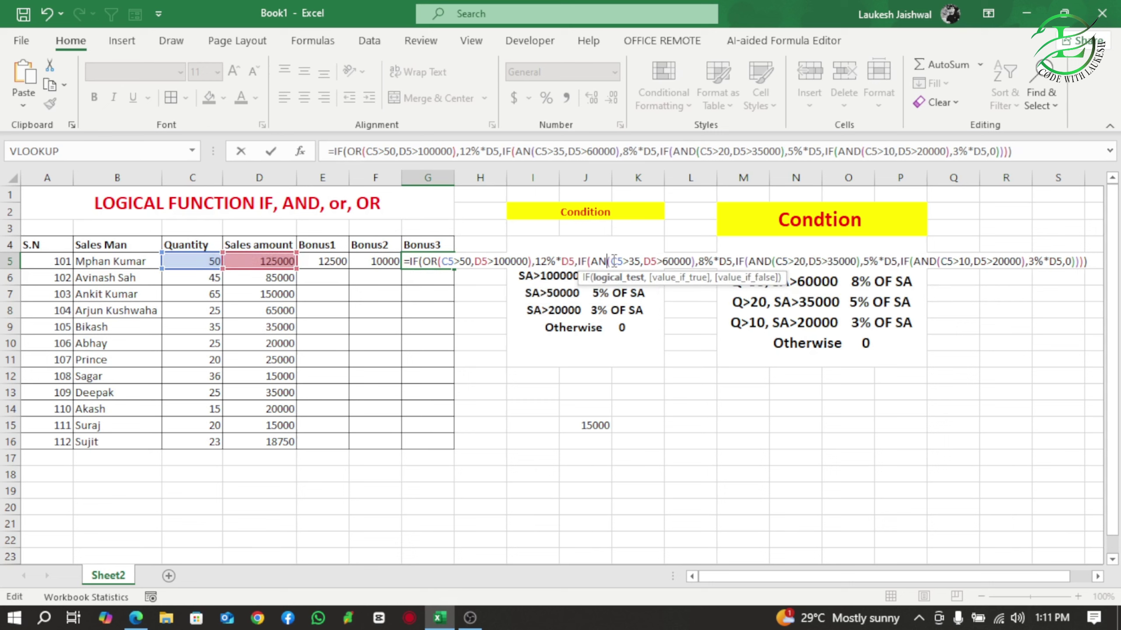
pyautogui.write('OR')
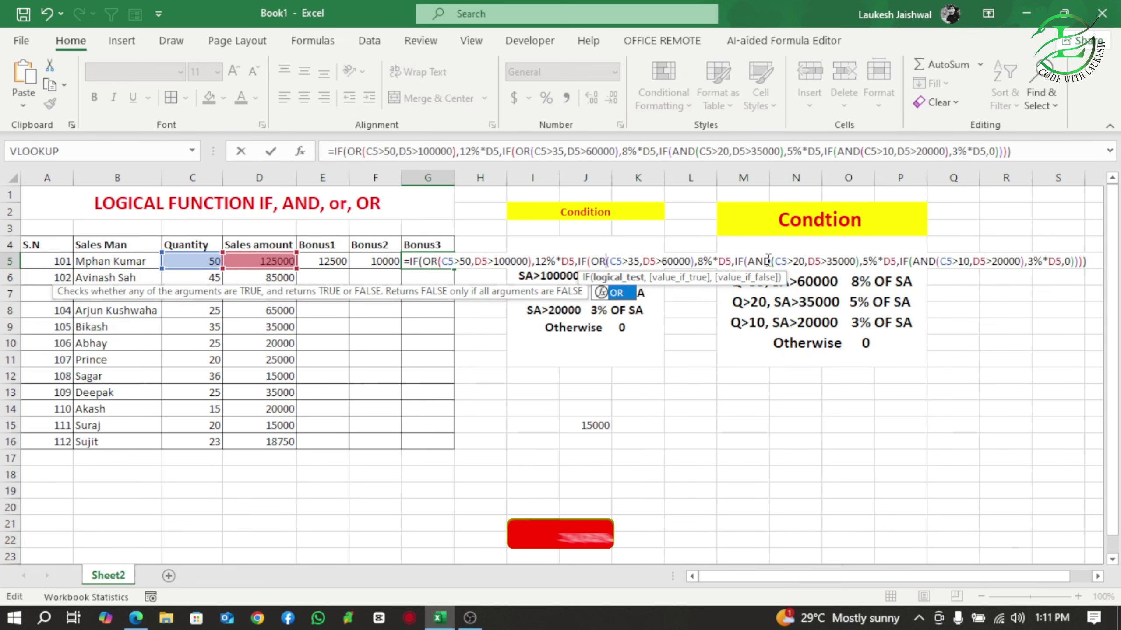
# - Replace AND with OR in the third IF of the Bonus3 formula, giving OR(C5>20,D5>35000)
pyautogui.click(768, 261)
pyautogui.press('BackSpace')
pyautogui.press('BackSpace')
pyautogui.press('BackSpace')
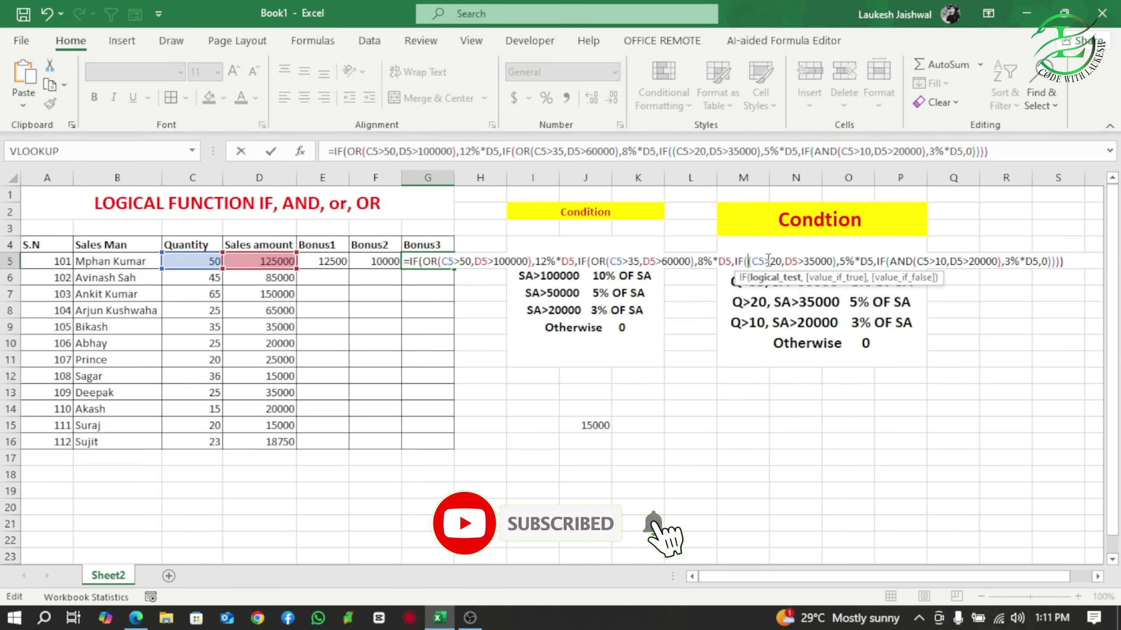
pyautogui.write('OR')
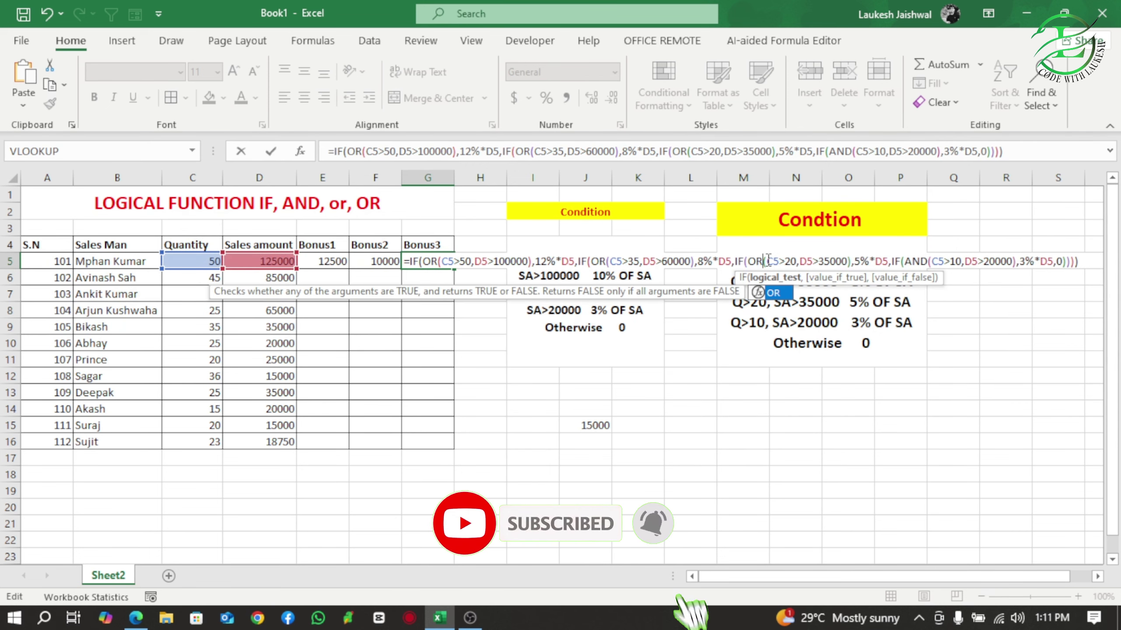
# - Replace AND with OR in the fourth IF of the Bonus3 formula, giving OR(C5>10,D5>20000), and commit the formula in G5
pyautogui.click(929, 261)
pyautogui.press('BackSpace')
pyautogui.press('BackSpace')
pyautogui.press('BackSpace')
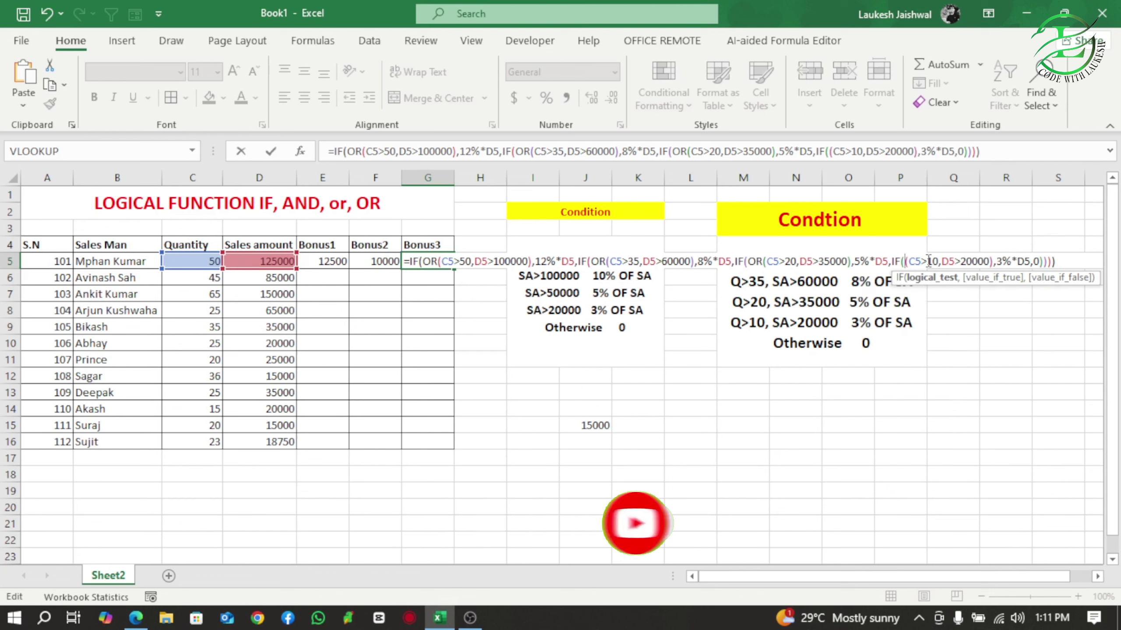
pyautogui.write('OR')
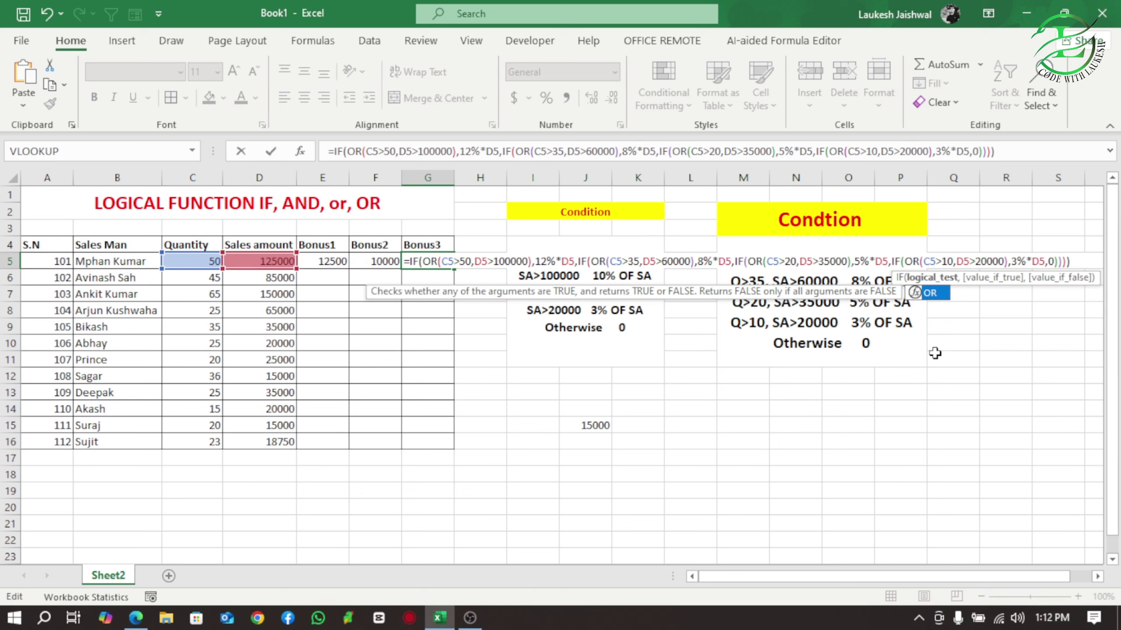
pyautogui.press('Return')
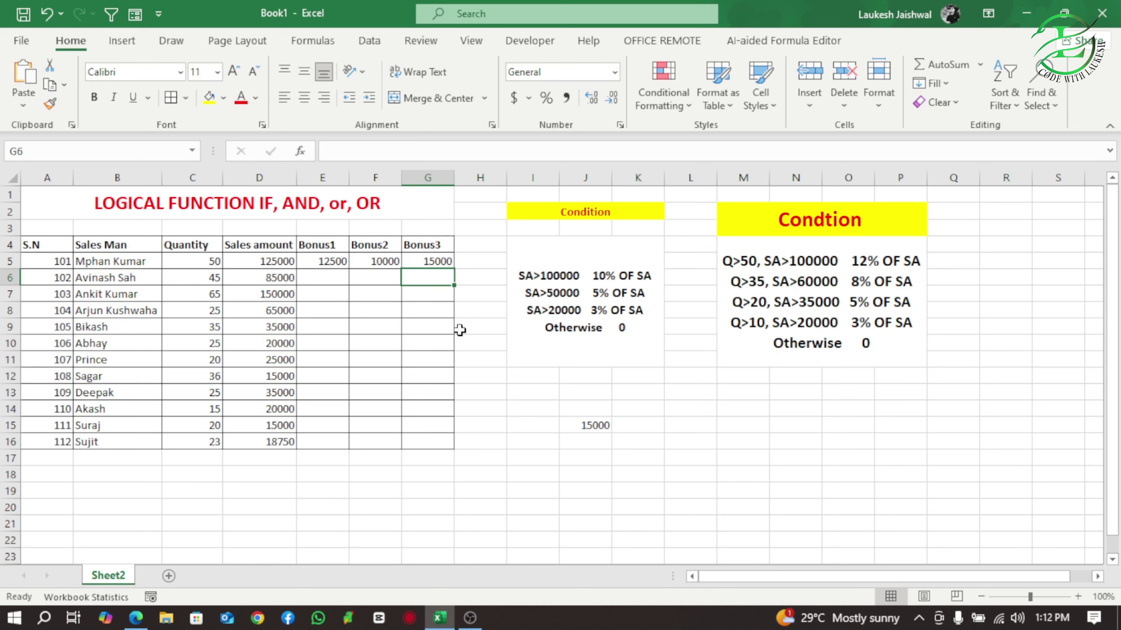
# - Fill the Bonus3 formula from G5 down to G16 and check the sales amount in D15
pyautogui.click(437, 261)
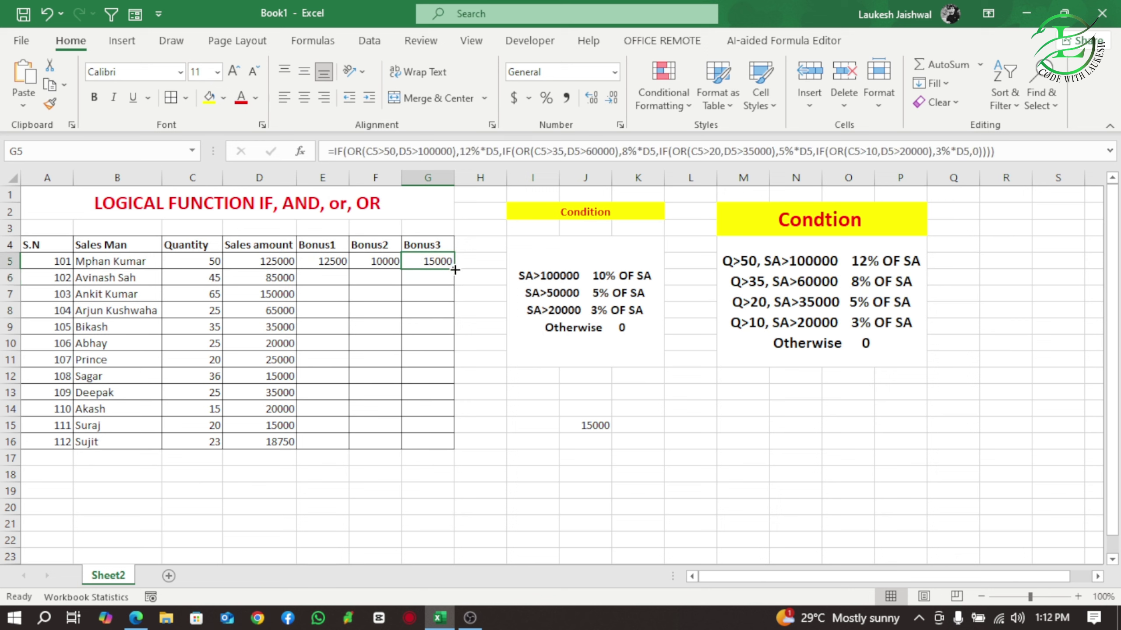
pyautogui.moveTo(454, 268); pyautogui.dragTo(442, 452)
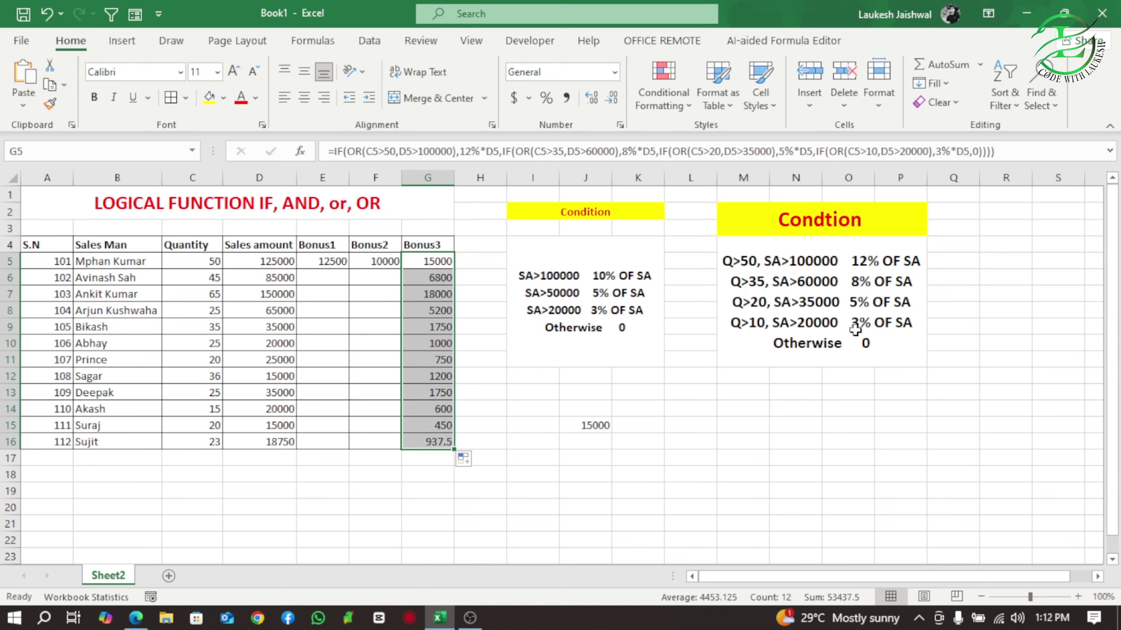
pyautogui.moveTo(286, 425); pyautogui.dragTo(322, 393)
pyautogui.click(286, 425)
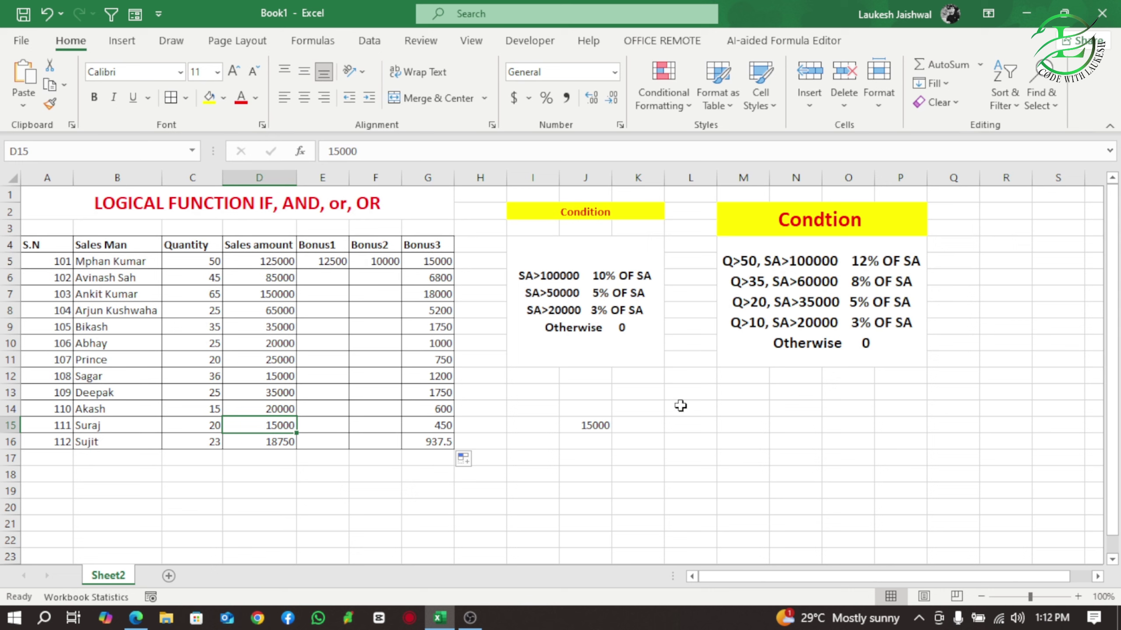
# - Fill the Bonus2 formula from F5 down to F16 and inspect the copied formula in F16
pyautogui.click(375, 262)
pyautogui.moveTo(397, 264); pyautogui.dragTo(395, 450)
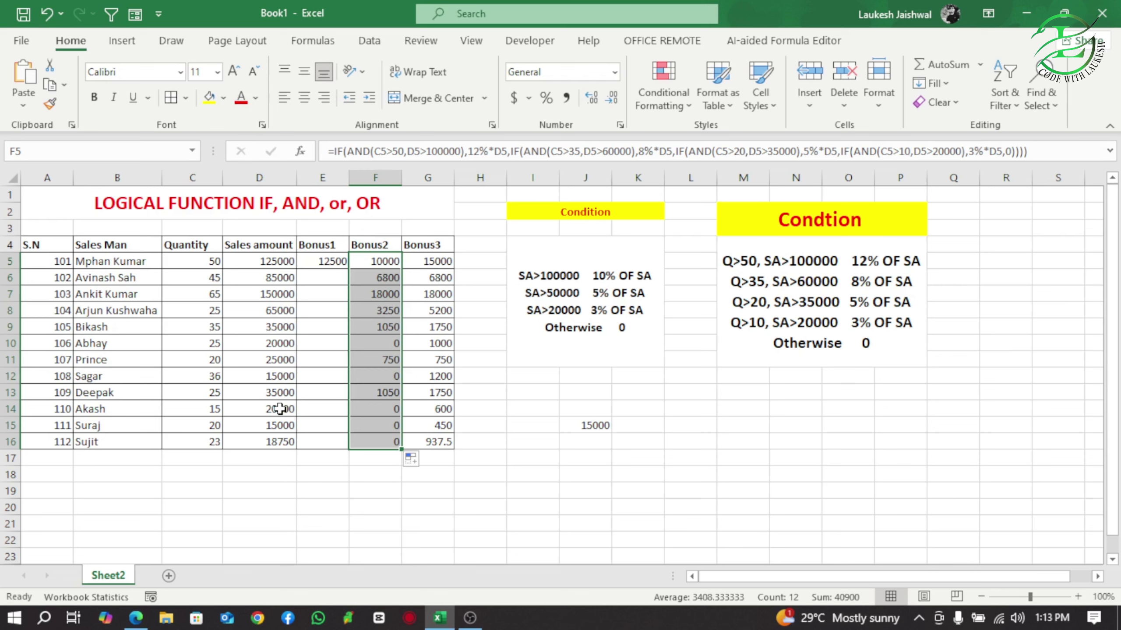
pyautogui.click(396, 443)
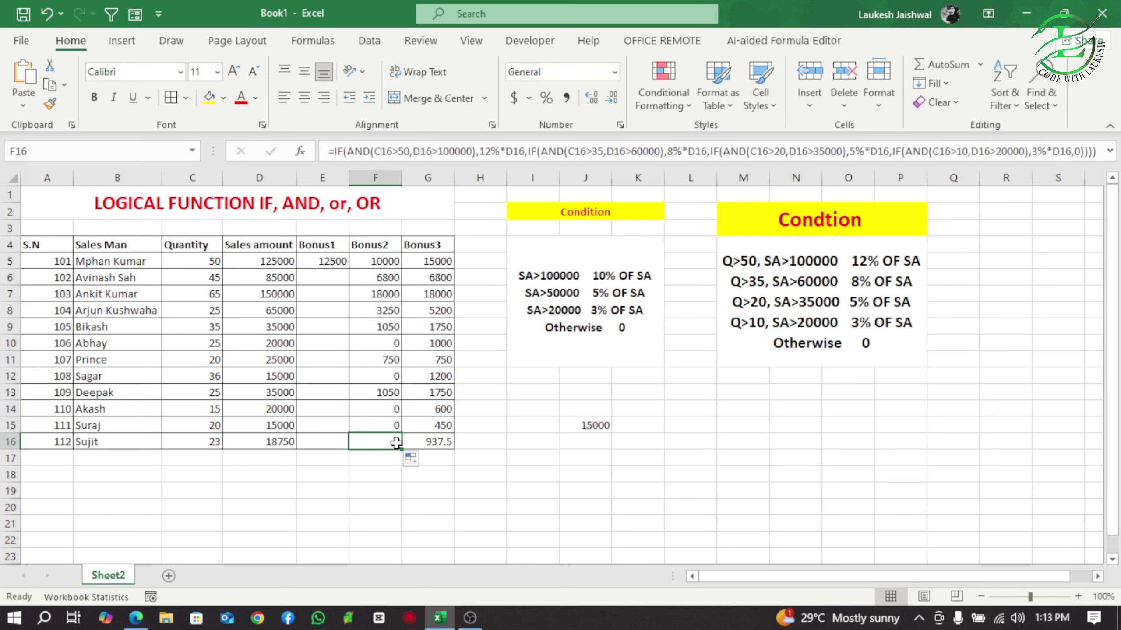